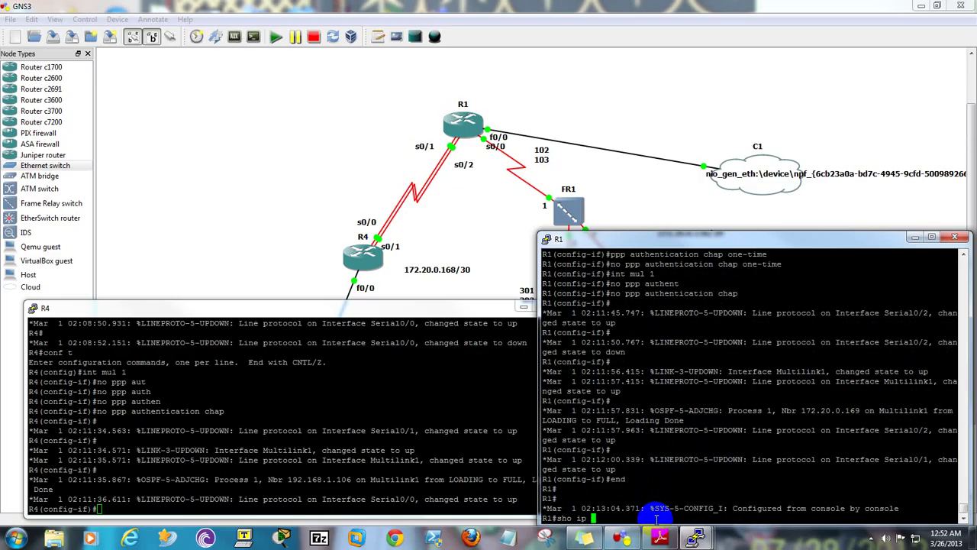
- List the show ip dhcp options on R1 and display the current DHCP bindings
type("dhcp ?")
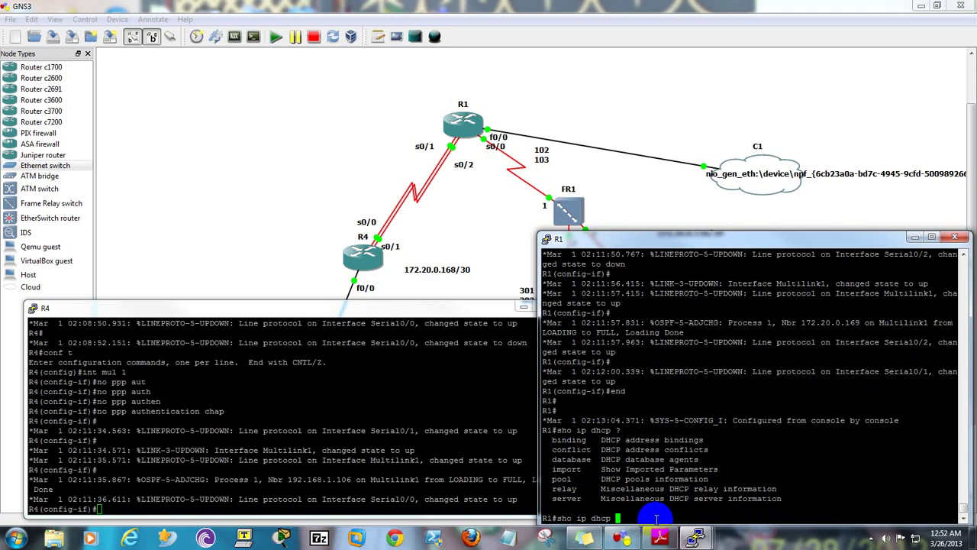
key("Return")
key("Up")
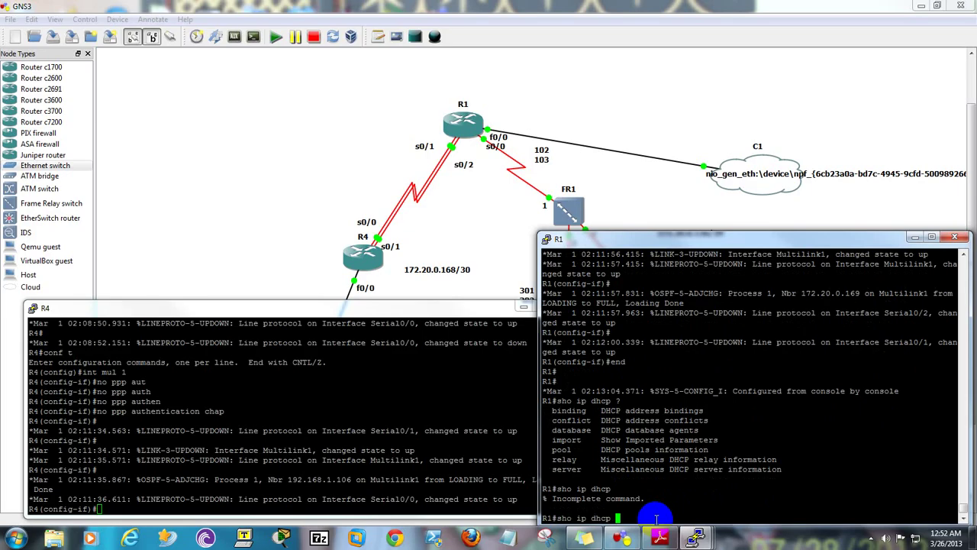
type("binding")
key("Return")
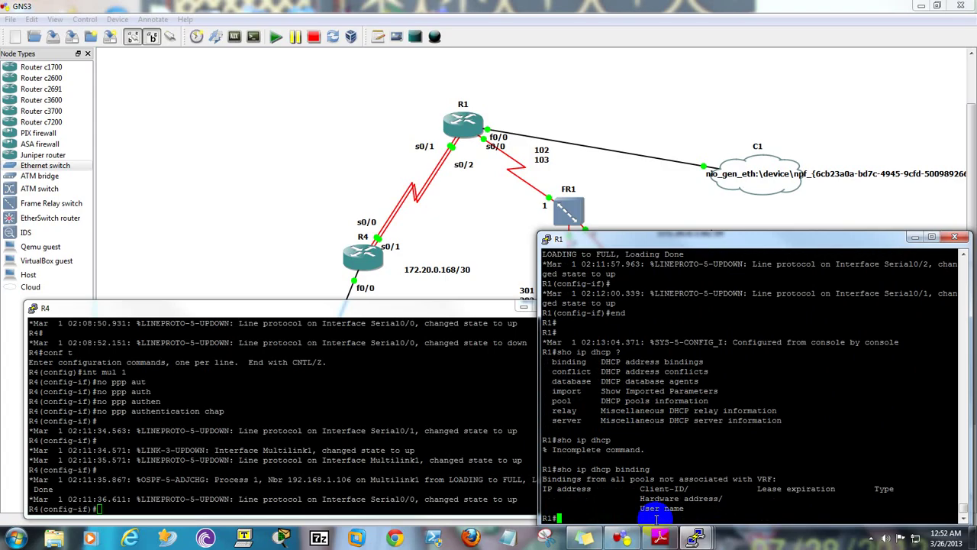
- Enter global configuration mode on R1 and create a DHCP pool named First
type("conf t")
key("Return")
type("ip ")
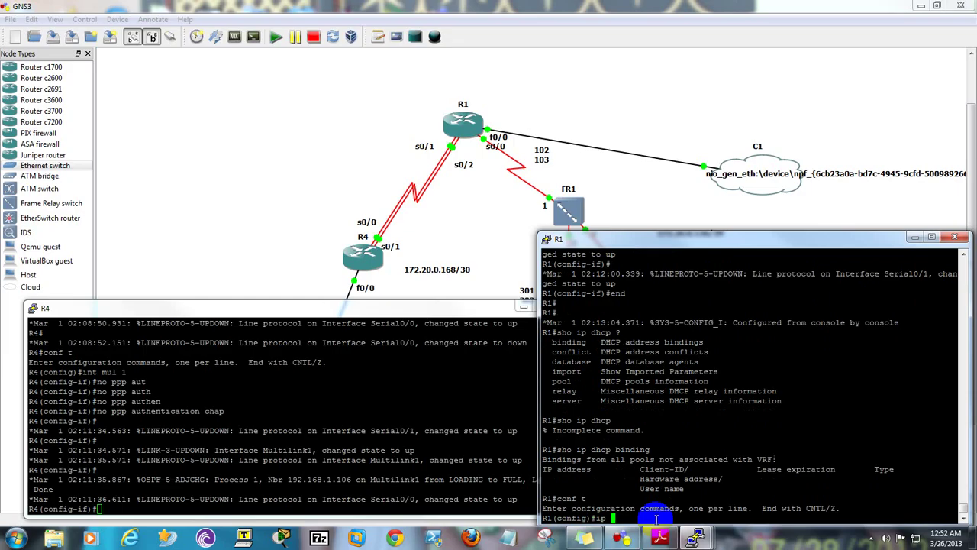
type("dhcp pool First")
key("Return")
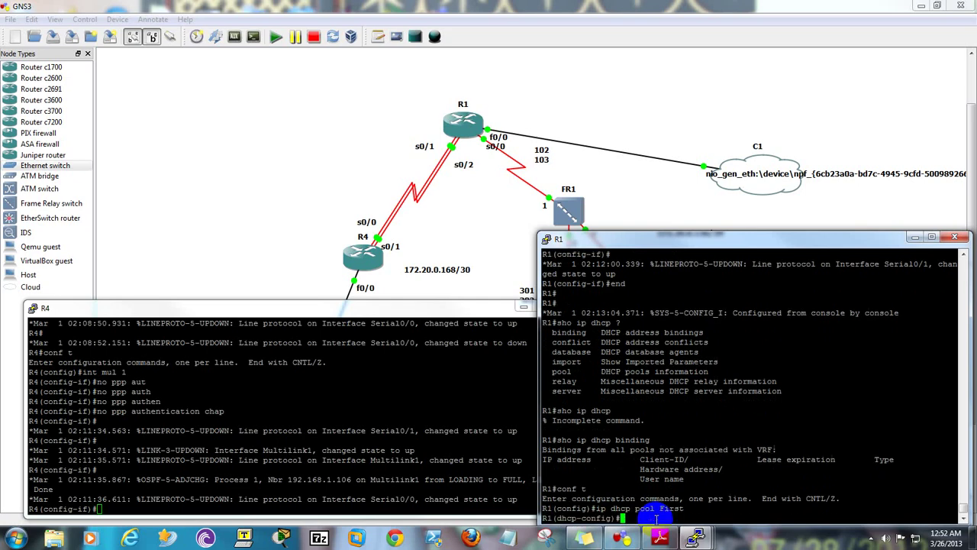
- Look up the available DHCP pool commands and the arguments the network command takes
type("?")
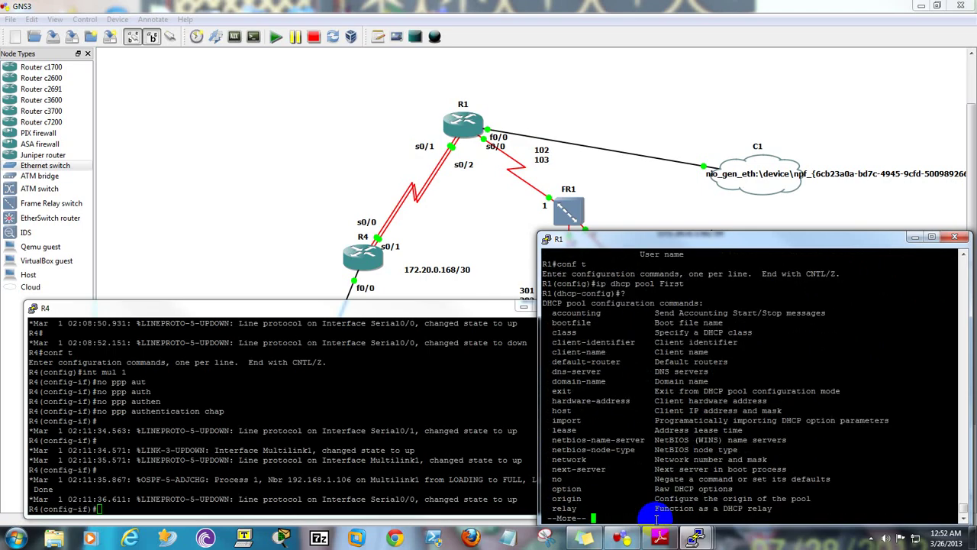
key("space")
type("net")
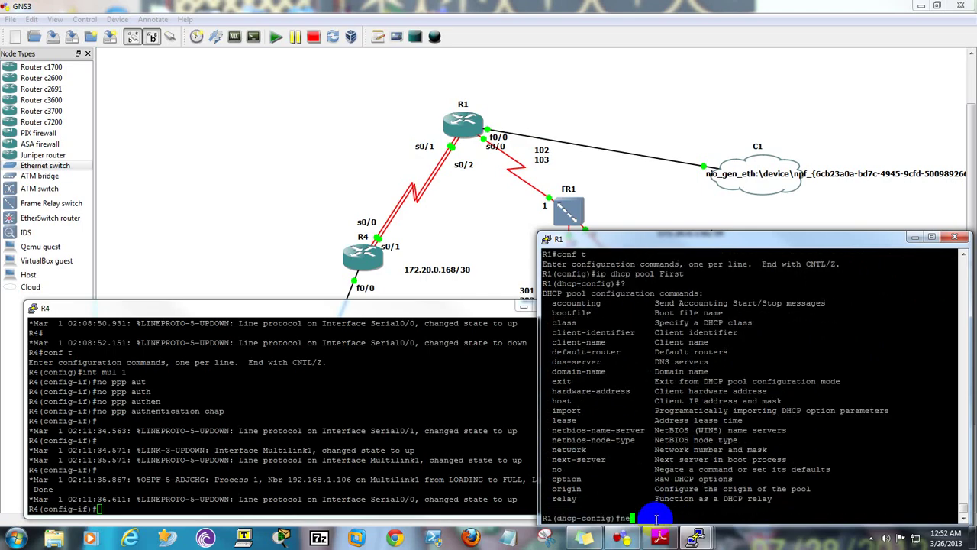
key("Tab")
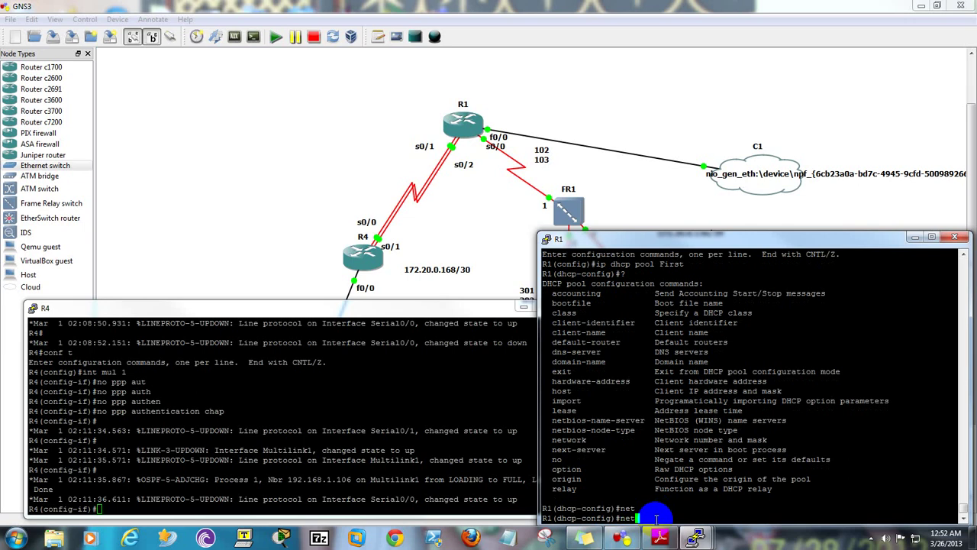
type("w")
key("Tab")
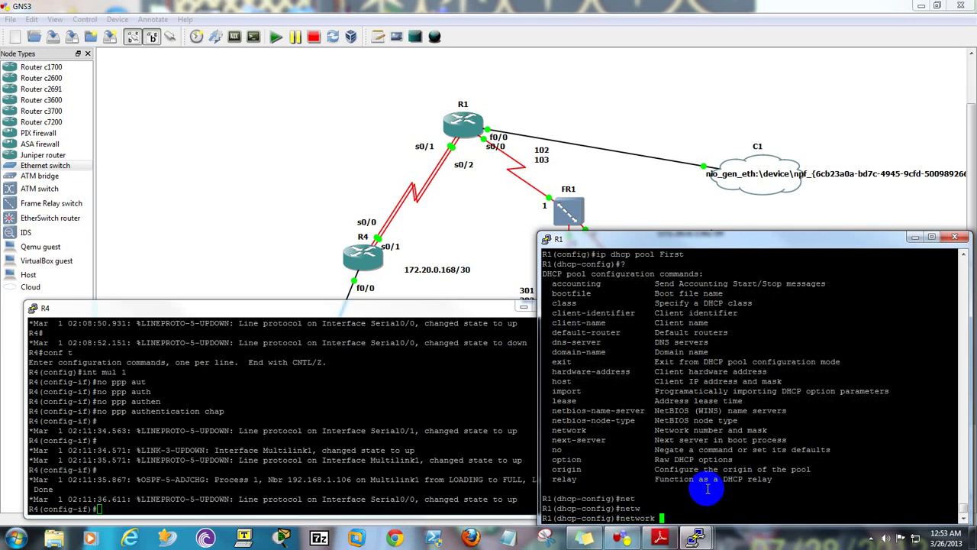
type("?")
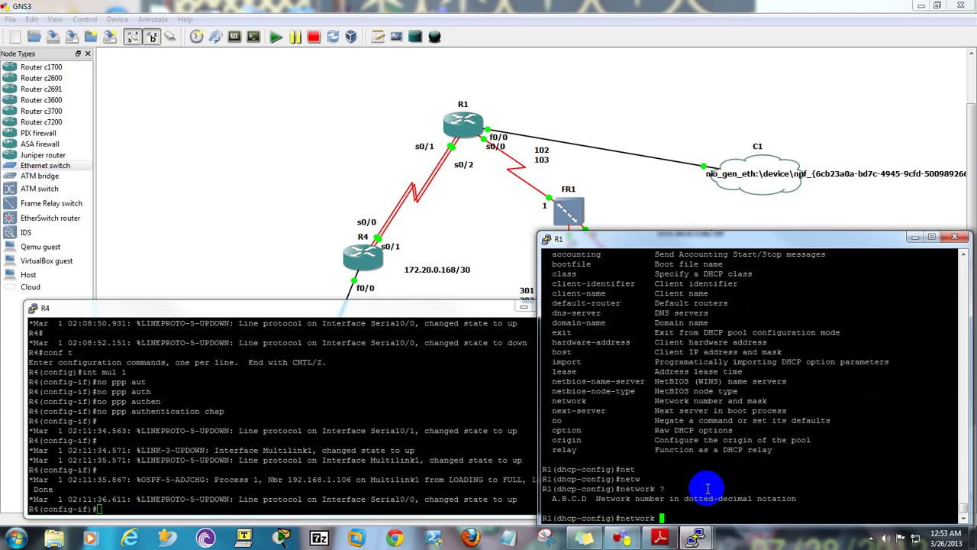
type("172.20.0.")
type("1 ?")
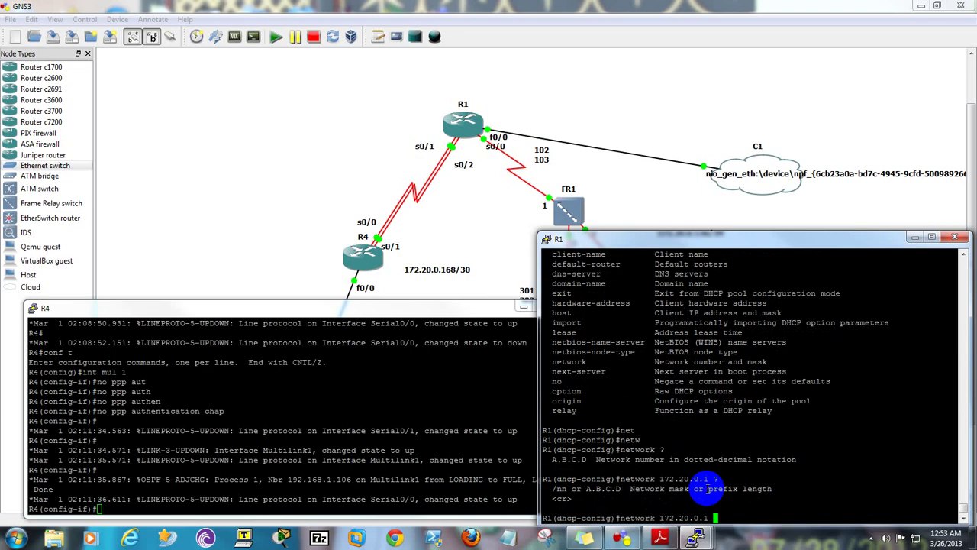
- Set the First pool's network to 172.20.0.0 with mask 255.255.255.128 and exit pool configuration
key("BackSpace")
key("BackSpace")
key("BackSpace")
type(".")
type("0 ")
type("255.255.2")
type("55.255.128 ")
type("?")
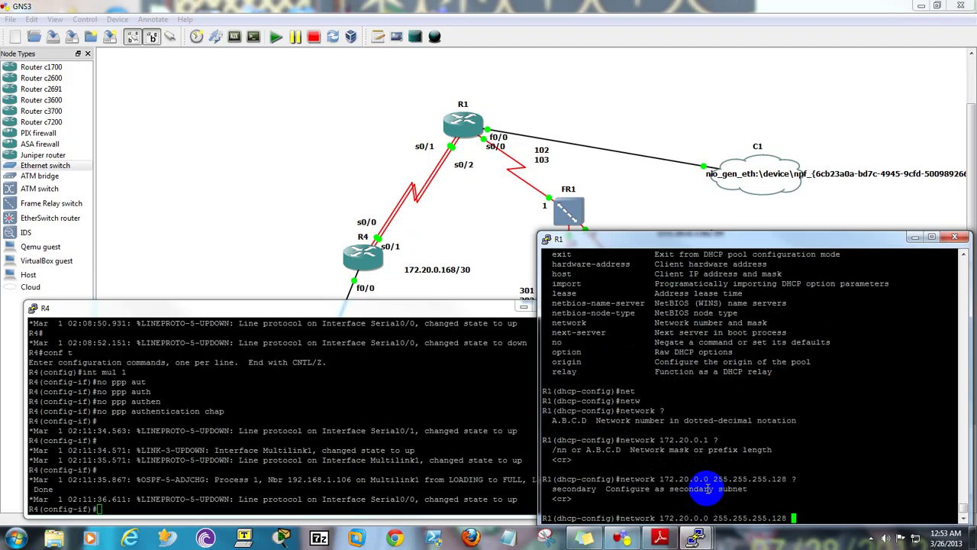
key("Return")
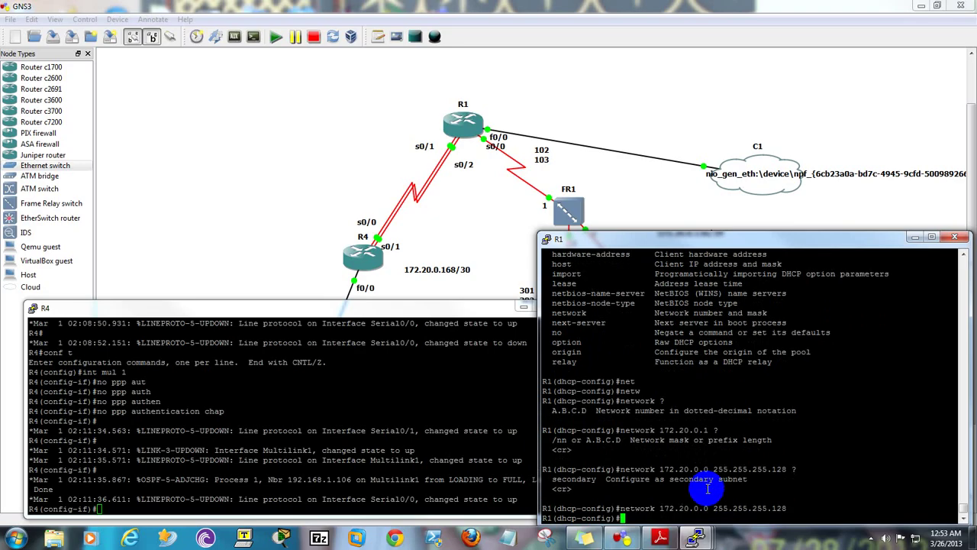
type("exi")
key("Return")
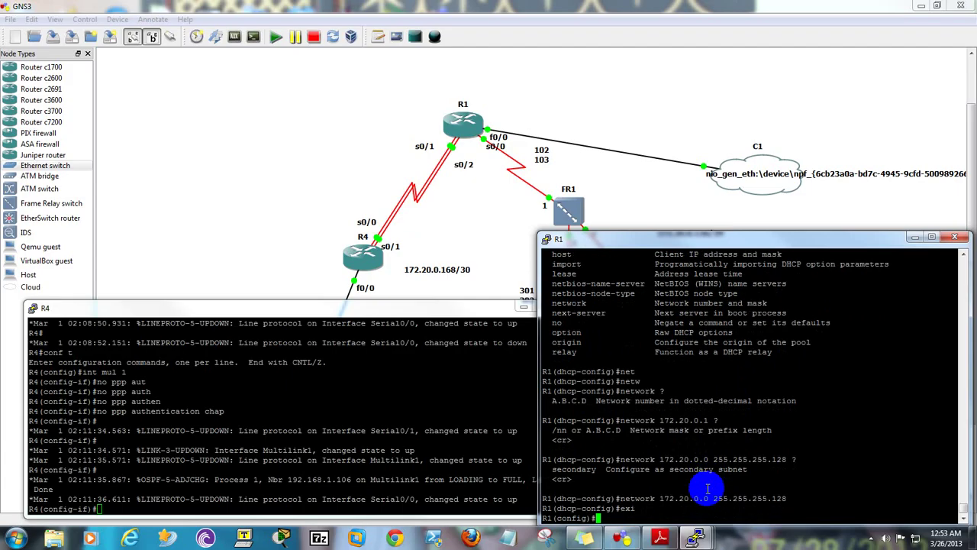
- Create a DHCP pool named Second
type("exi")
key("Up")
key("Up")
key("Up")
key("Up")
key("BackSpace")
key("BackSpace")
key("BackSpace")
key("BackSpace")
key("BackSpace")
type("Second")
key("BackSpace")
key("BackSpace")
key("BackSpace")
type("onf")
key("Return")
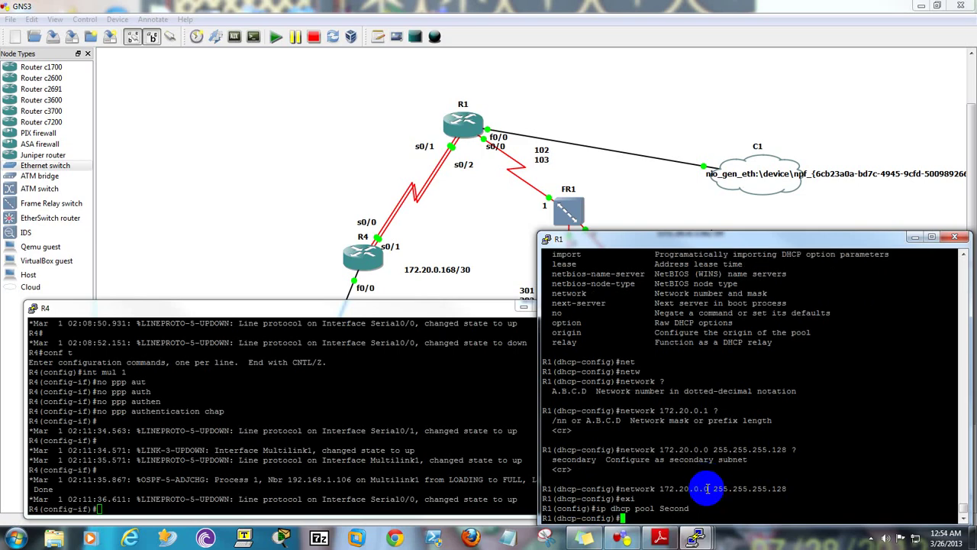
- Set the Second pool's network to 172.20.0.0 with mask 255.255.255.224 and exit pool configuration
type("netw")
key("Tab")
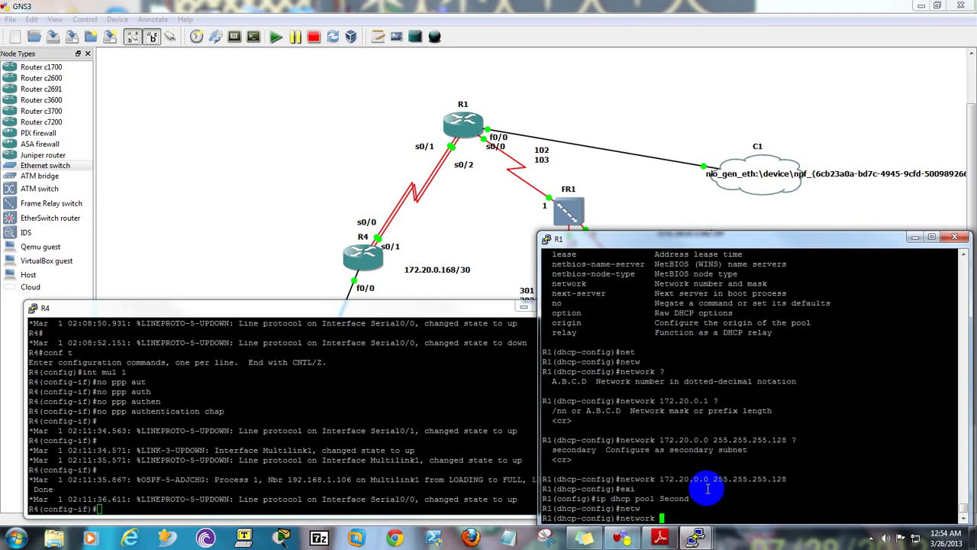
type("172.20.0.0 255.255.255.224")
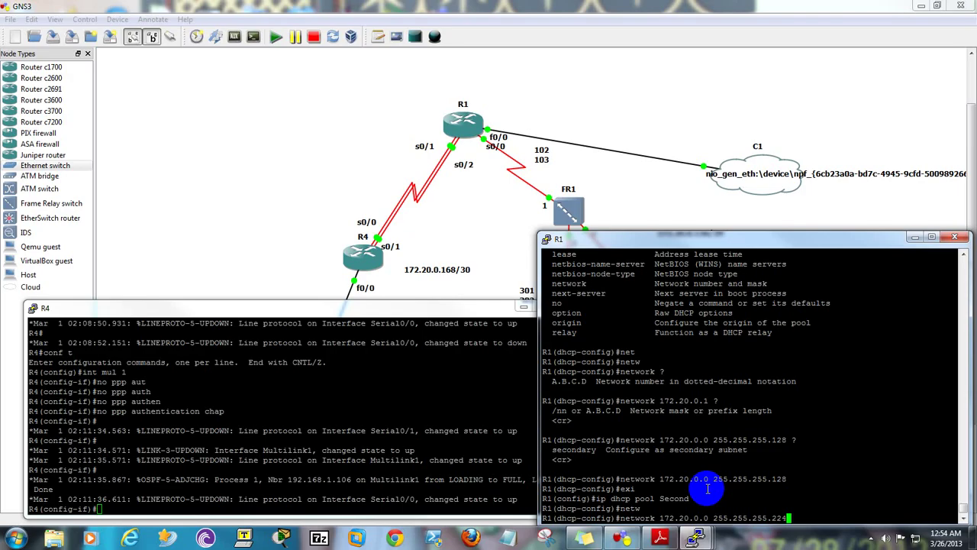
key("Return")
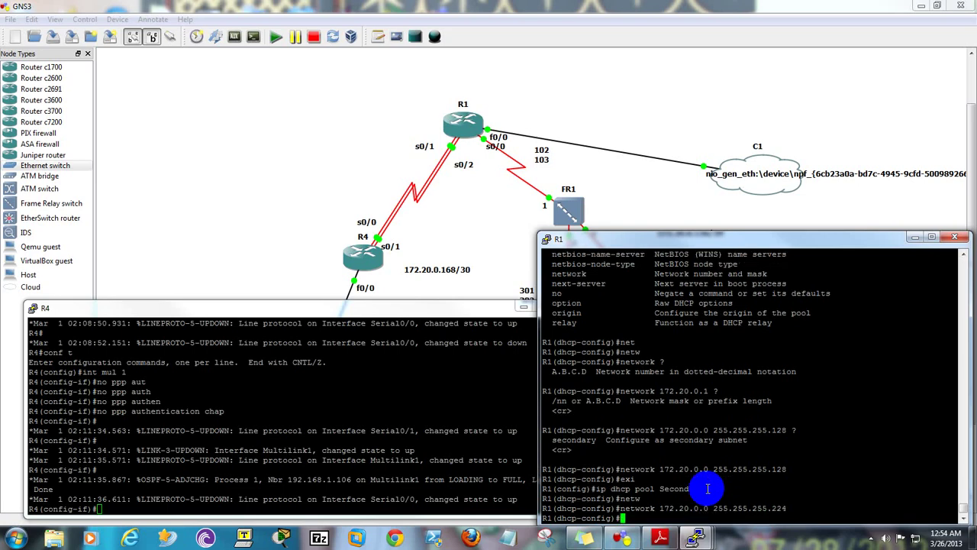
type("exi")
key("Return")
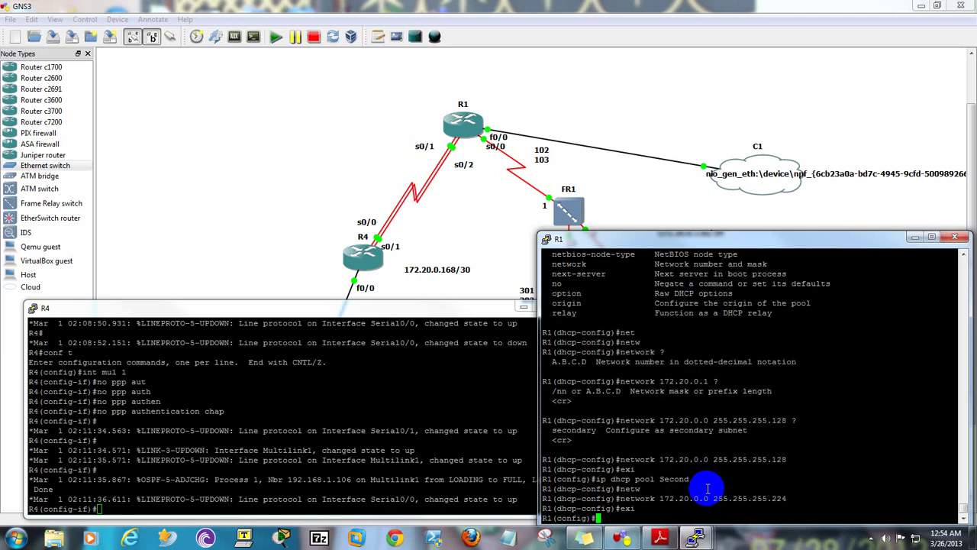
- Create a DHCP pool named Third
type("exi")
key("Up")
key("Up")
key("Up")
key("Up")
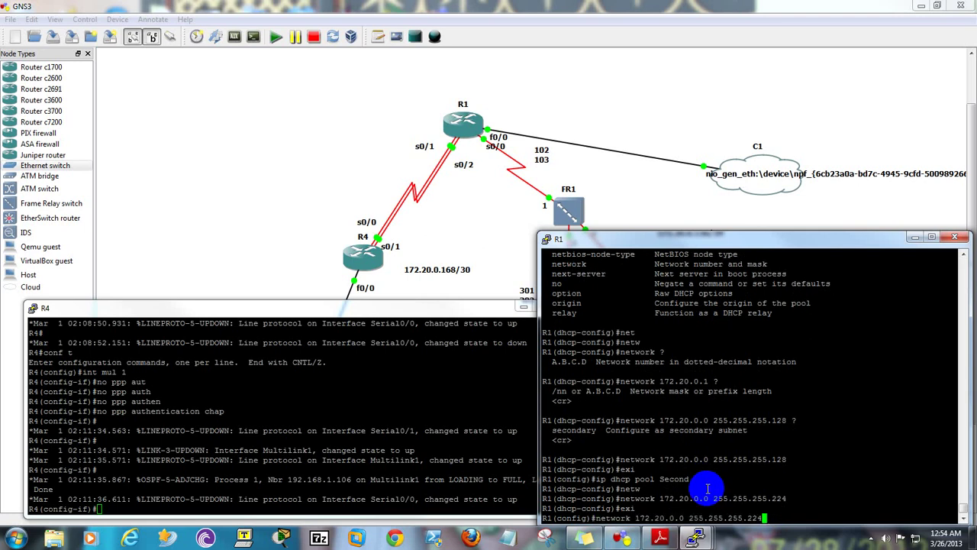
key("BackSpace")
key("BackSpace")
key("BackSpace")
key("BackSpace")
key("BackSpace")
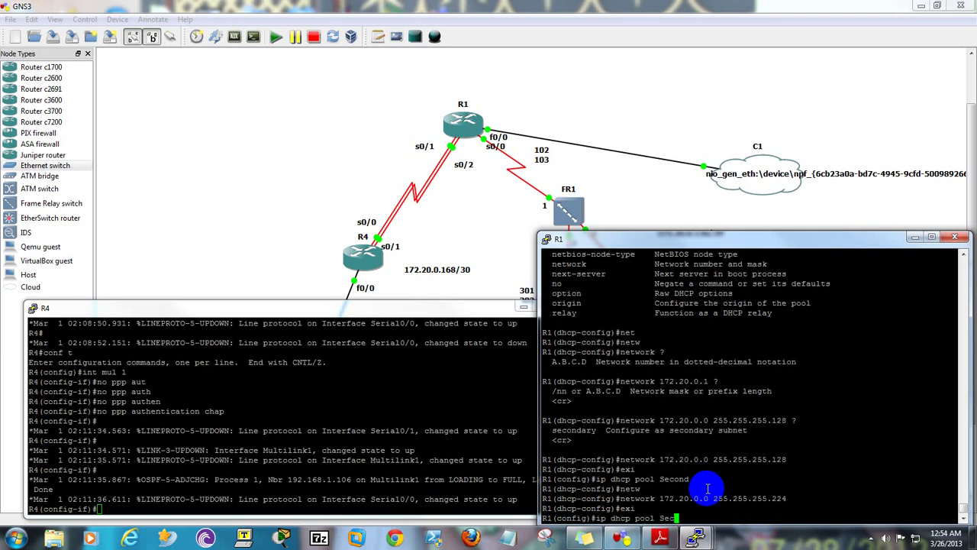
key("BackSpace")
type("Third")
key("Return")
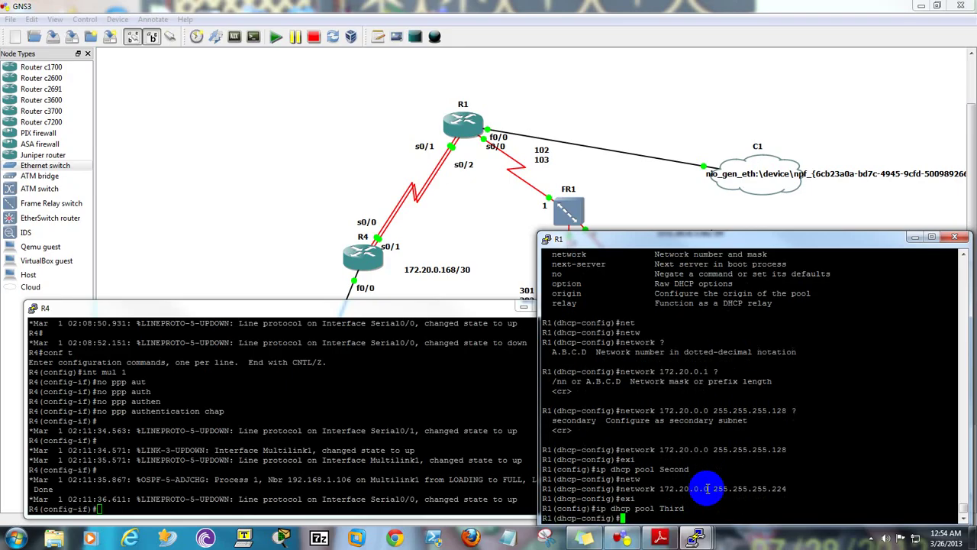
type("netw 172.20.0.")
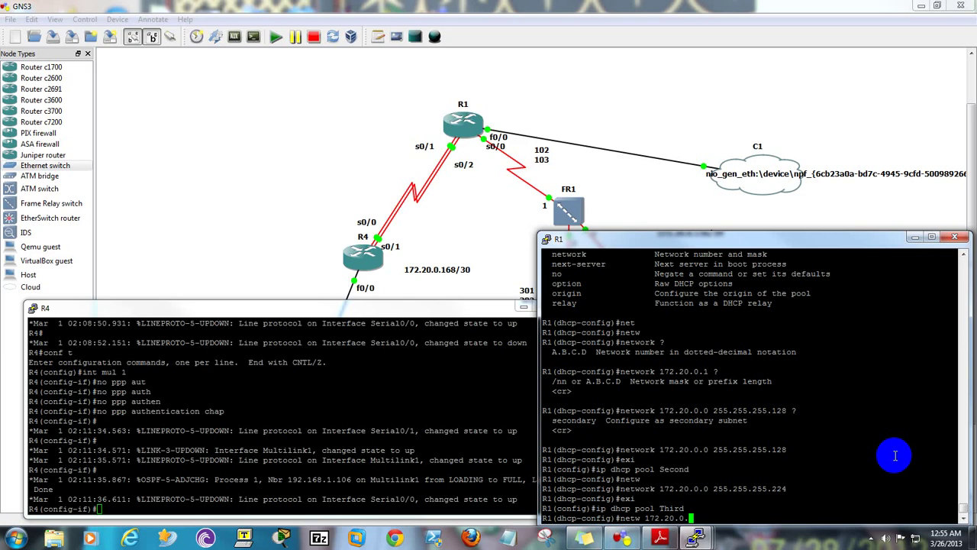
key("Up")
key("Up")
key("Up")
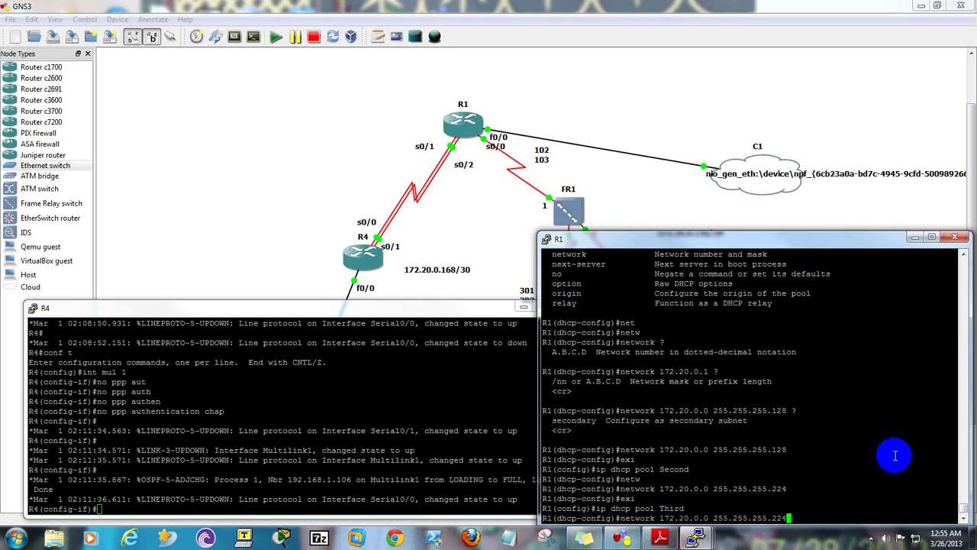
key("Left")
key("Left")
key("Left")
key("Left")
key("Left")
key("Left")
key("Left")
key("Left")
key("Left")
key("Left")
- Reopen the DHCP pool Second and remove its network 172.20.0.0 255.255.255.224
key("Up")
key("Up")
key("Return")
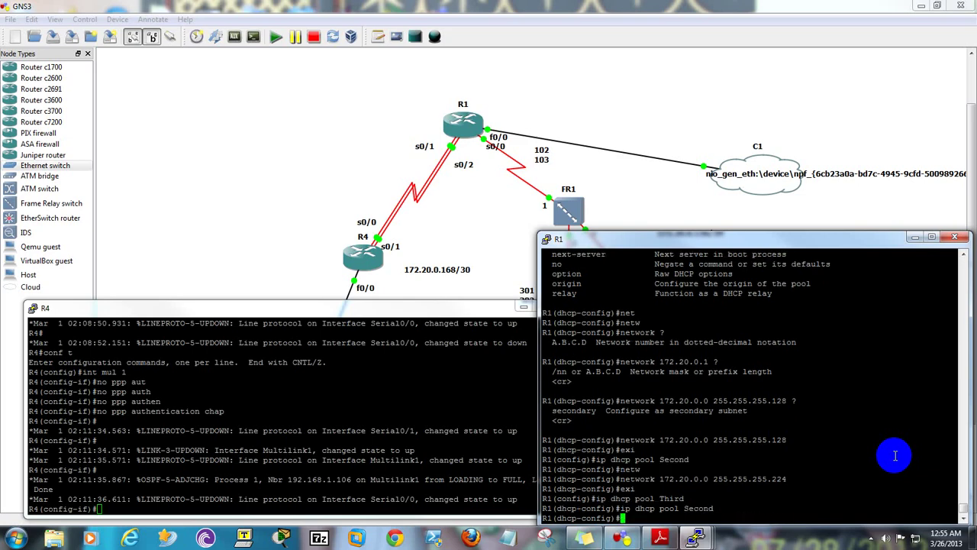
key("Up")
key("Up")
key("Up")
key("Up")
key("Down")
key("Down")
key("Down")
key("Up")
key("Up")
key("Up")
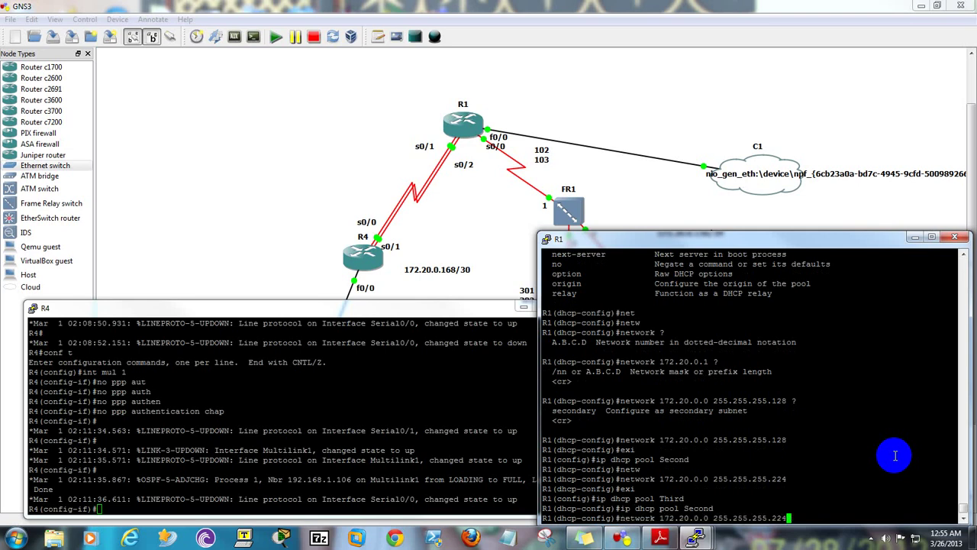
key("ctrl+a")
type("no")
key("Return")
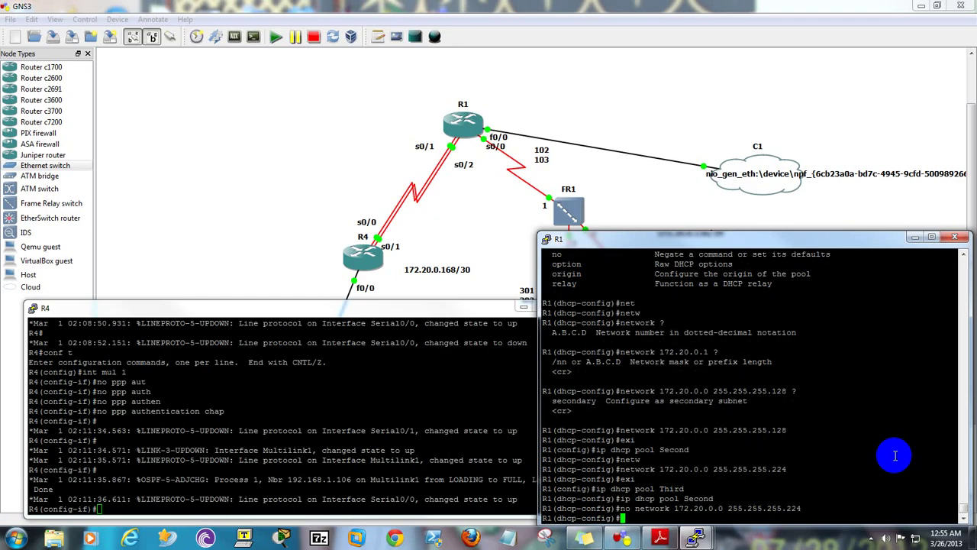
- Assign network 172.20.0.224 with mask 255.255.255.224 to the DHCP pool Second
key("Up")
key("Up")
key("Up")
key("Up")
key("Up")
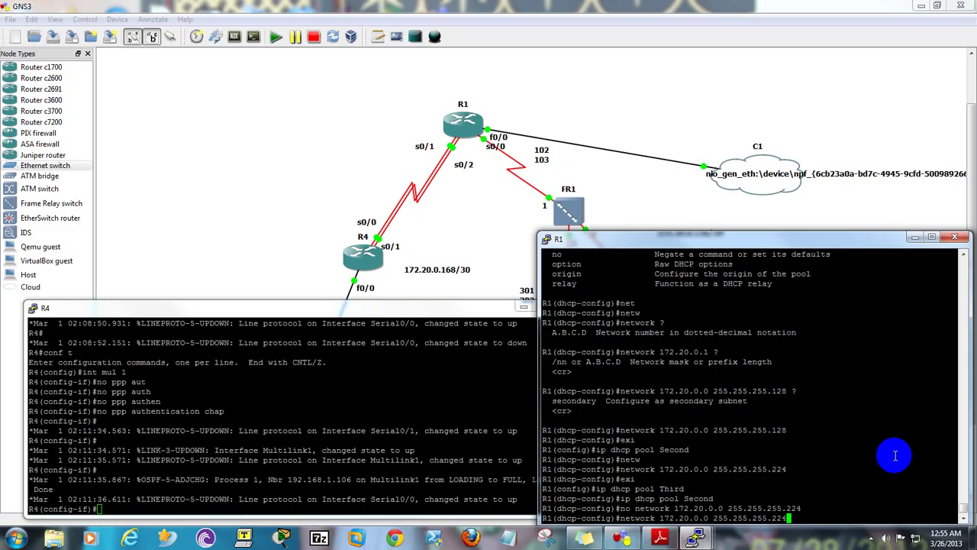
key("BackSpace")
key("Left")
key("Left")
key("Left")
key("Left")
key("Left")
key("Left")
key("Left")
key("Left")
key("Left")
key("Left")
key("Left")
key("Left")
key("Left")
key("Left")
key("Left")
key("Left")
key("Left")
key("Left")
key("Left")
key("Left")
key("Right")
key("Right")
key("Right")
key("Right")
key("Right")
key("Right")
key("Right")
key("Right")
key("Right")
key("BackSpace")
type("224")
key("Return")
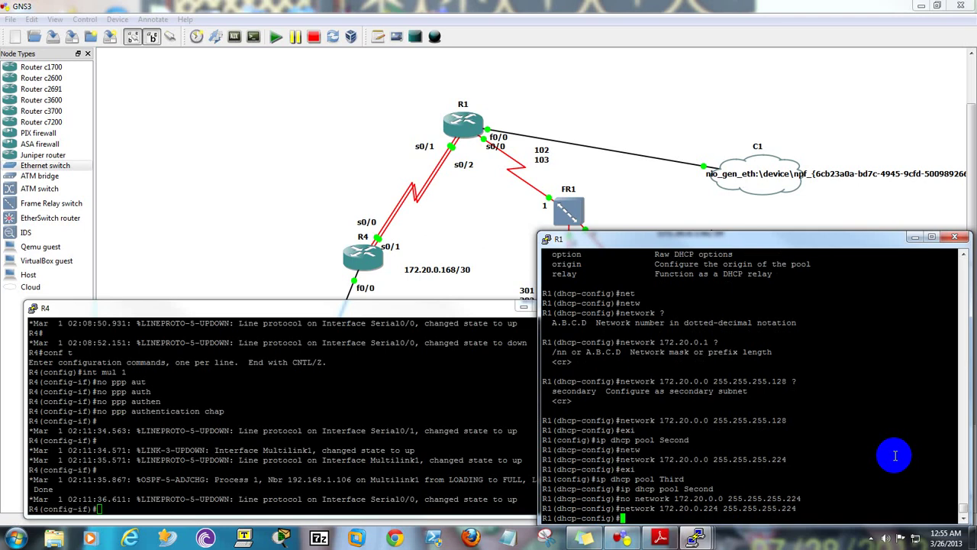
- Reopen the DHCP pool Third for configuration on R1
key("Up")
key("Up")
key("Up")
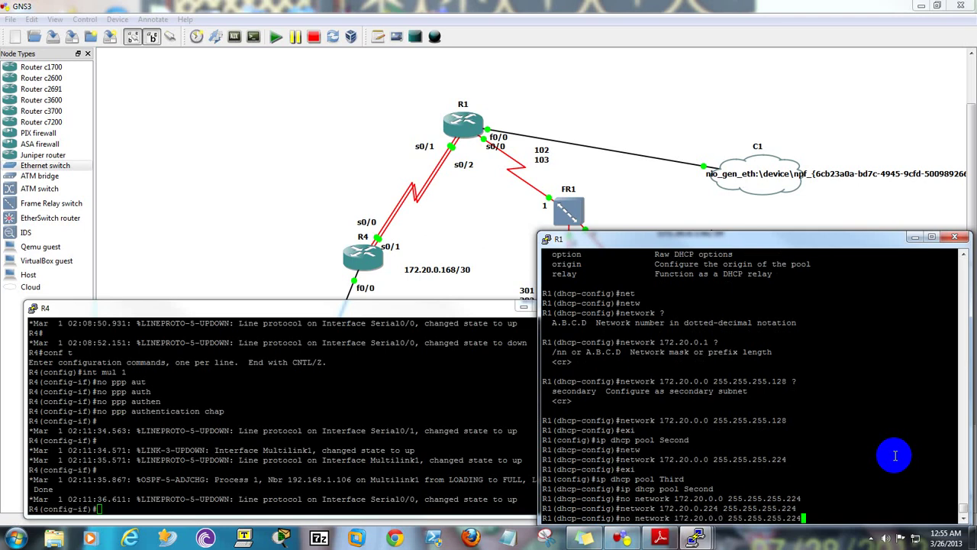
key("Up")
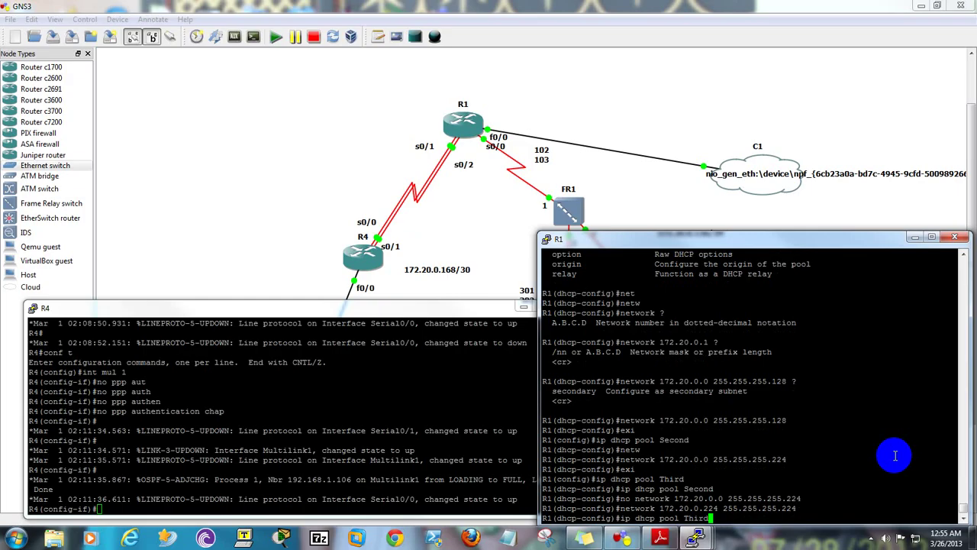
key("Return")
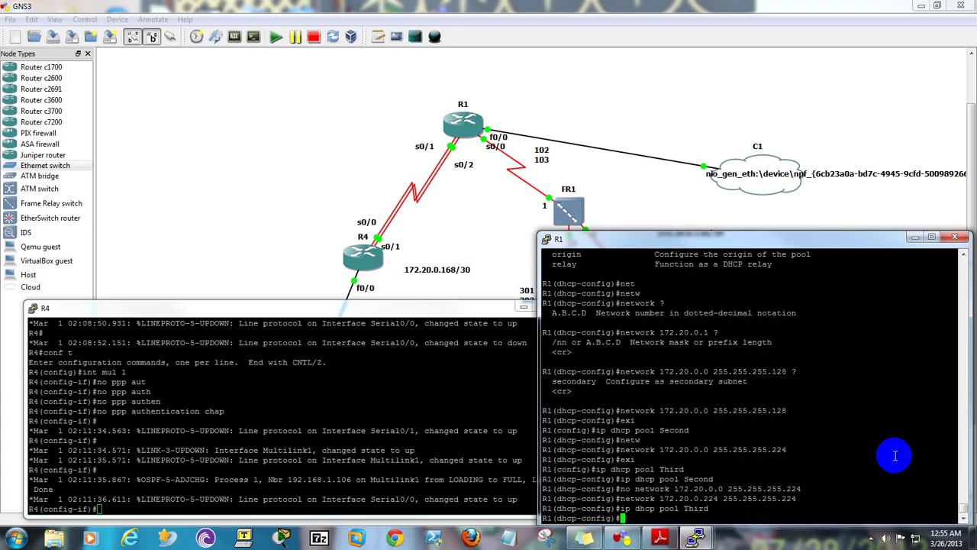
- Assign network 172.20.0.192 with mask 255.255.255.224 to the DHCP pool Third and return to privileged mode
key("Up")
key("Up")
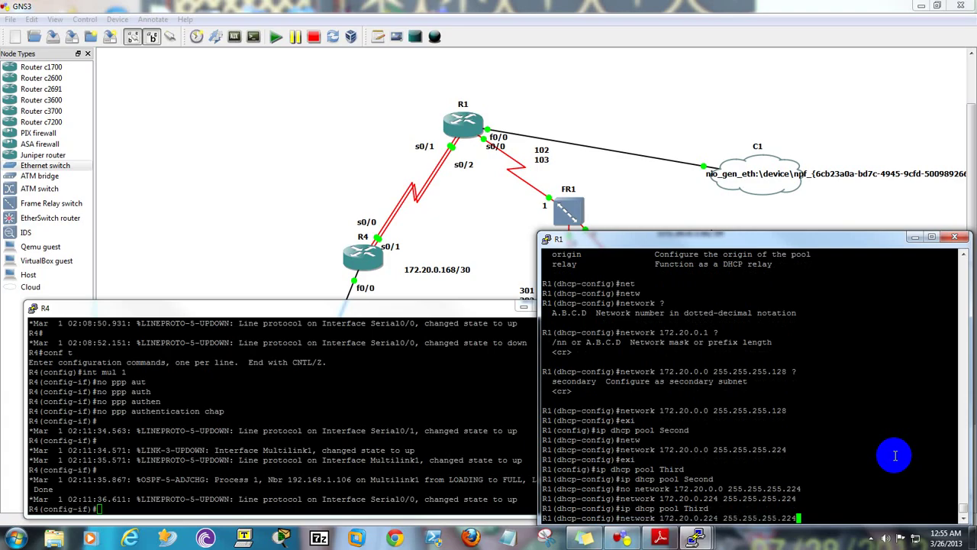
key("Left")
key("Left")
key("Left")
key("Left")
key("Left")
key("Left")
key("Left")
key("Left")
key("Left")
key("Left")
key("Left")
key("Left")
key("Left")
key("Left")
key("Left")
key("Left")
key("Left")
key("Left")
key("Left")
key("Right")
key("Right")
key("Right")
key("BackSpace")
key("BackSpace")
key("BackSpace")
type("192")
key("Return")
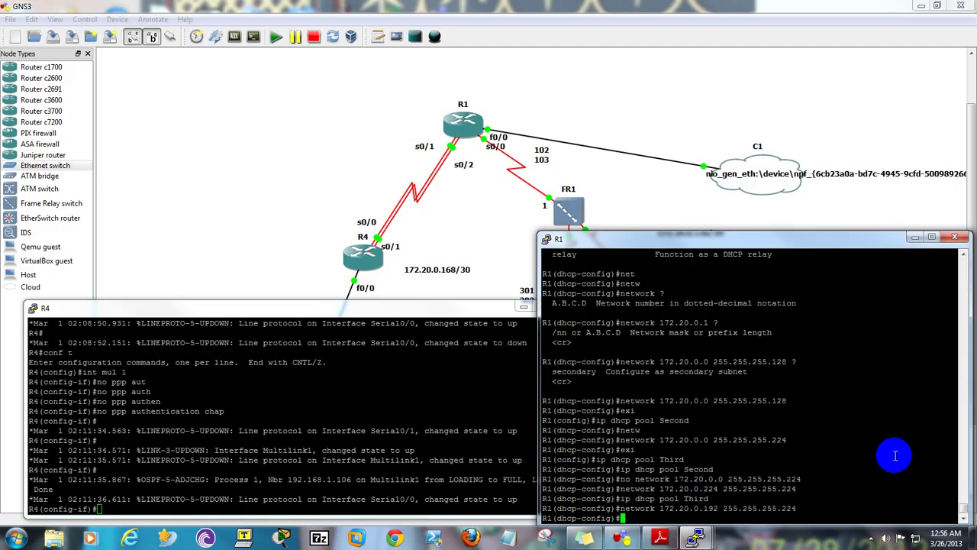
type("end")
key("Return")
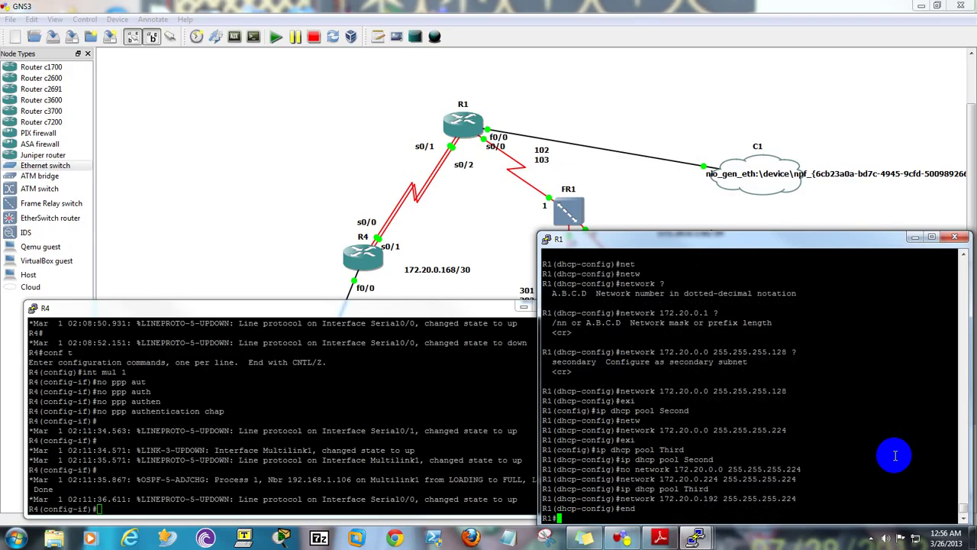
- List the show ip dhcp options on R1 and display the details of all DHCP pools
type("sho ip int")
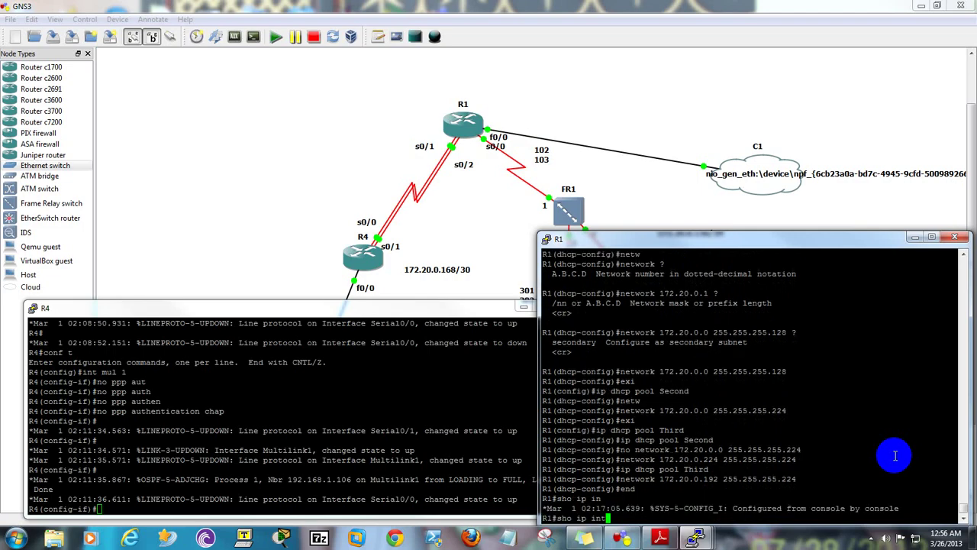
key("BackSpace")
key("BackSpace")
key("BackSpace")
key("BackSpace")
key("BackSpace")
type("ip dhcp ?")
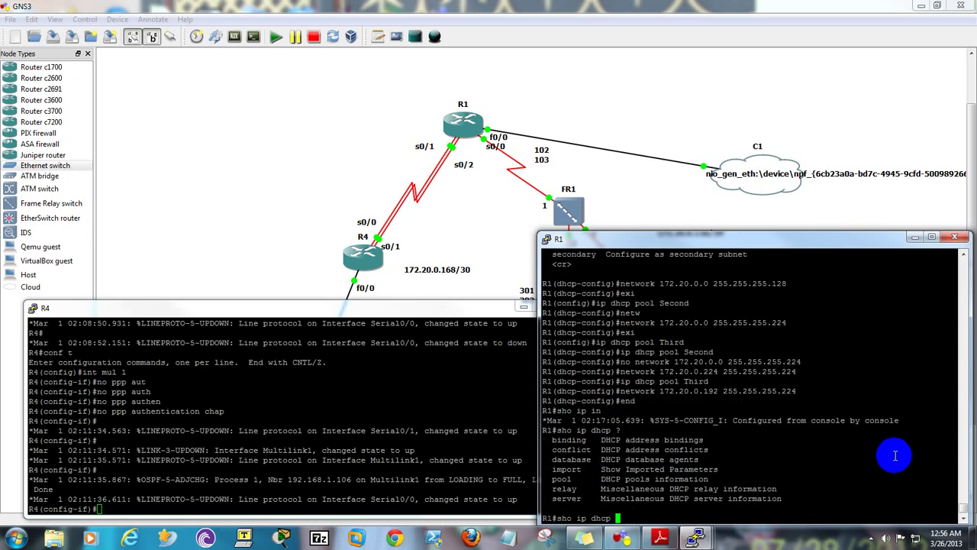
type("pool")
key("Return")
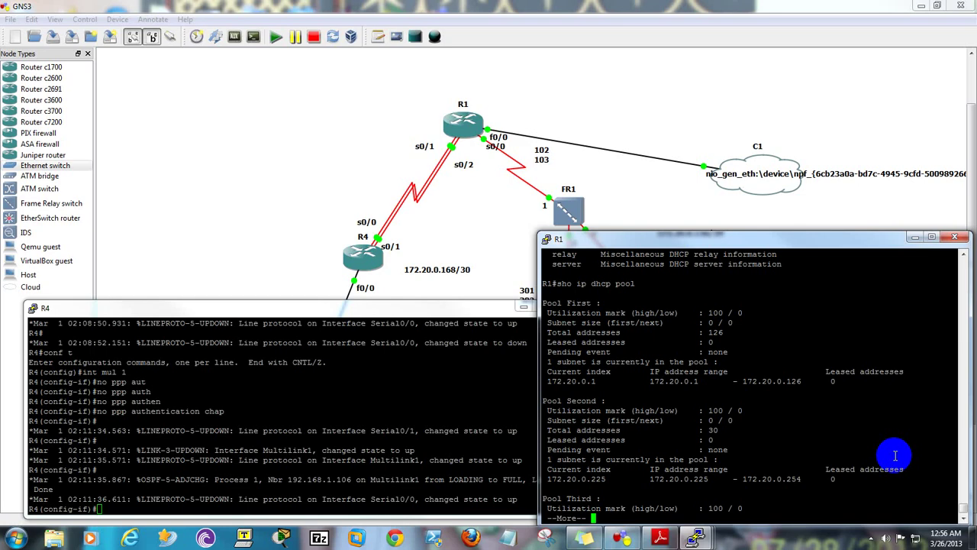
key("space")
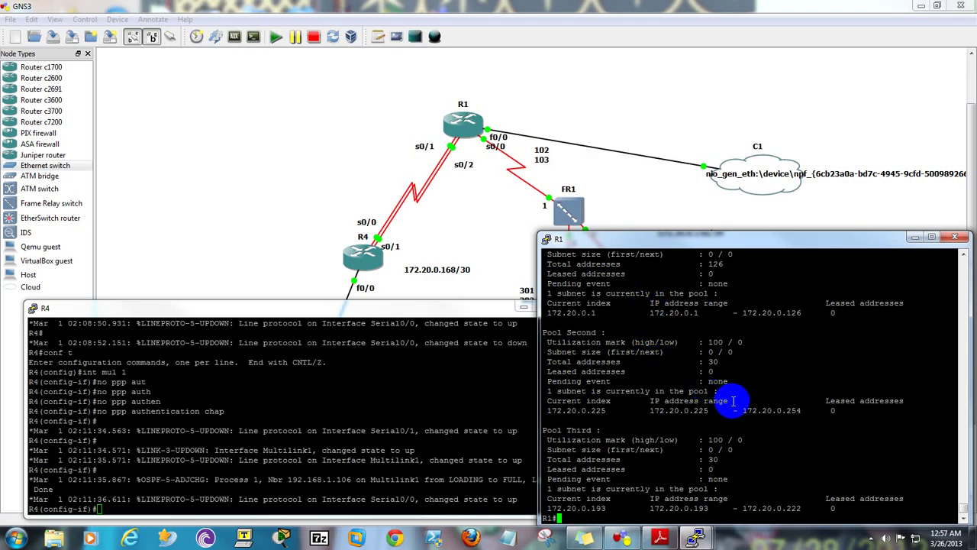
- Enter global configuration mode on R1 and enable DHCP conflict logging
type("conf t")
key("Return")
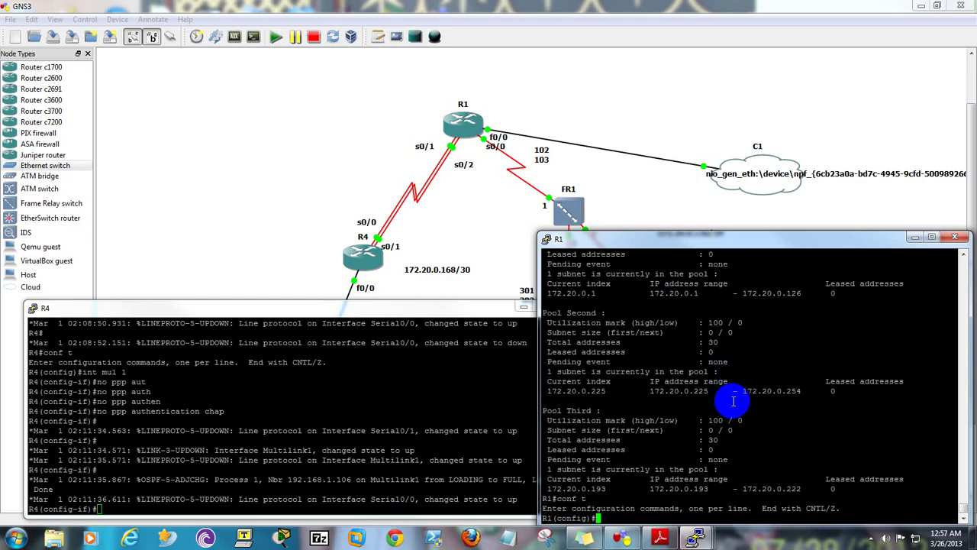
type("ip dhcp con")
key("Tab")
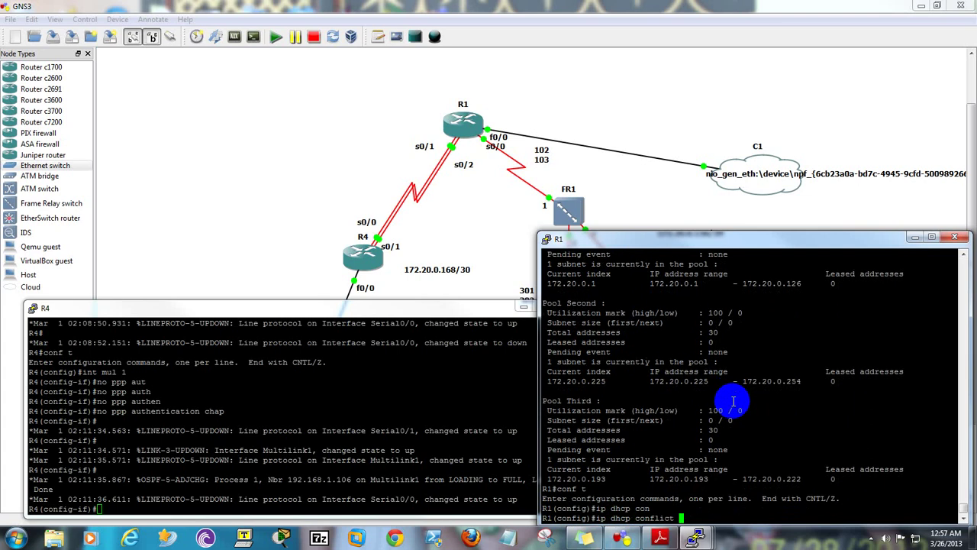
type("?")
type("l")
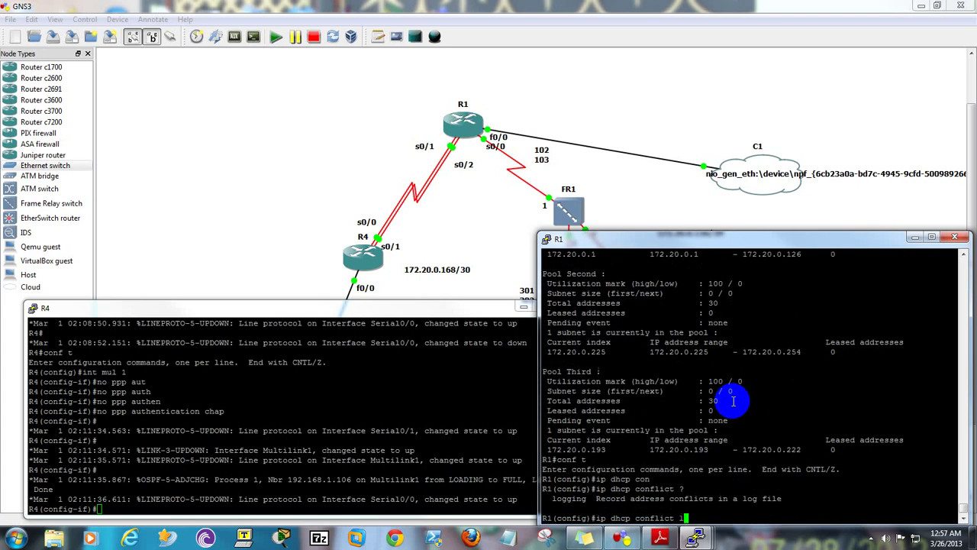
type("o")
key("Tab")
key("Return")
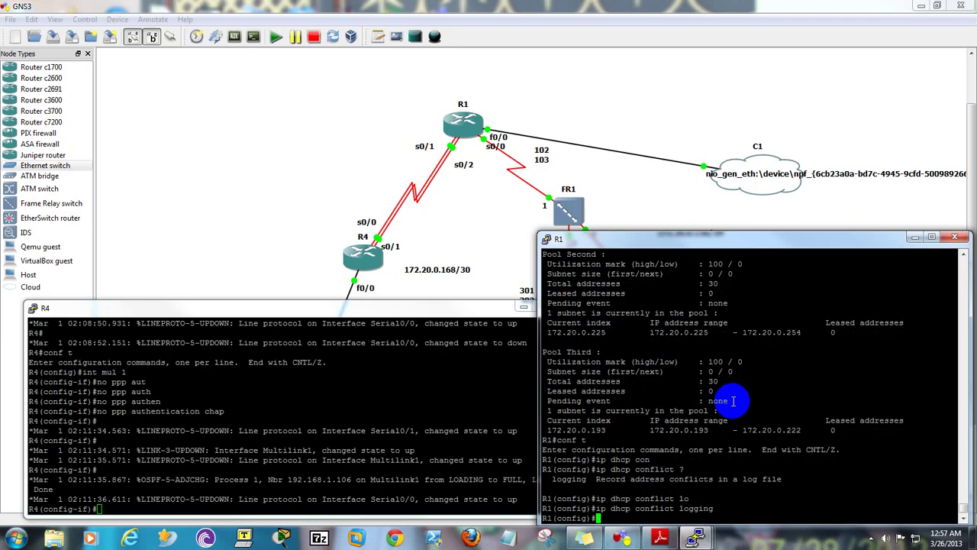
- Exclude the address 172.20.0.1 from DHCP assignment
type("ip ")
type("dhcp ")
type("es")
key("Tab")
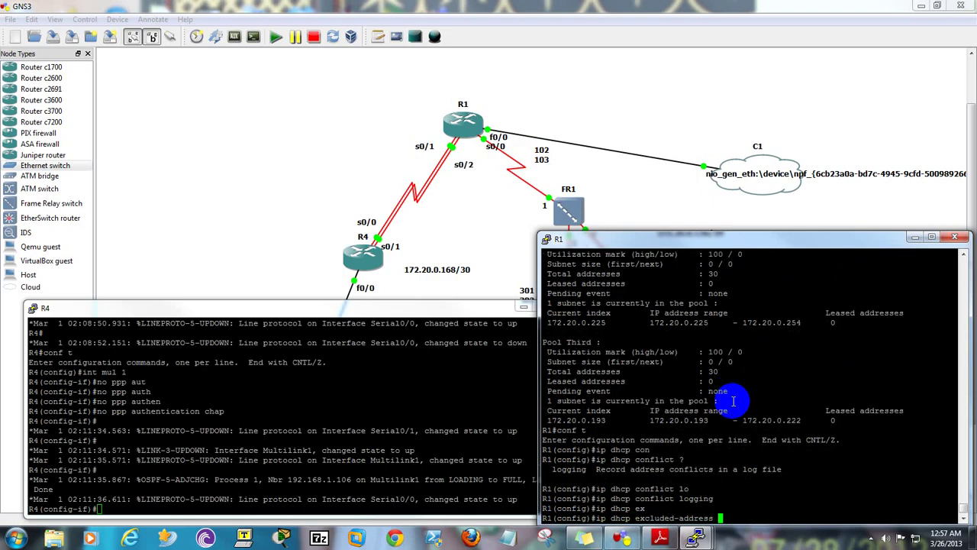
type("172.20.0.193")
key("BackSpace")
key("BackSpace")
key("Return")
- Exclude the addresses 172.20.0.193 and 172.20.0.225 from DHCP assignment and leave configuration mode
key("Up")
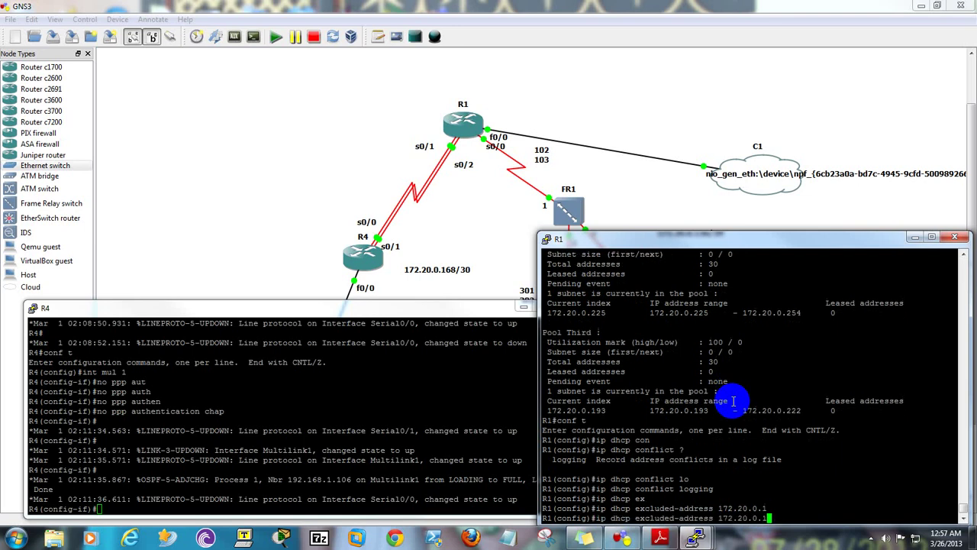
type("93")
key("Return")
key("Up")
key("BackSpace")
key("BackSpace")
key("BackSpace")
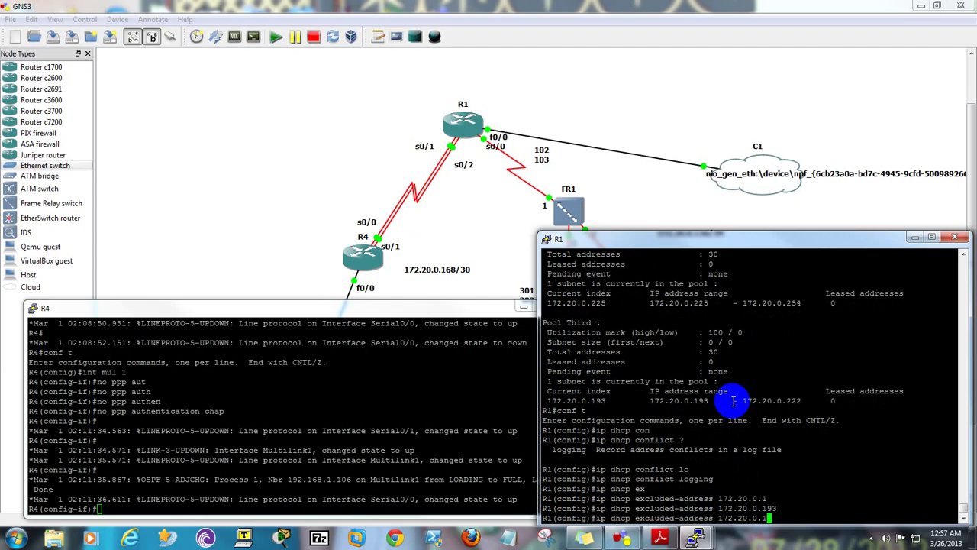
type("225")
key("Return")
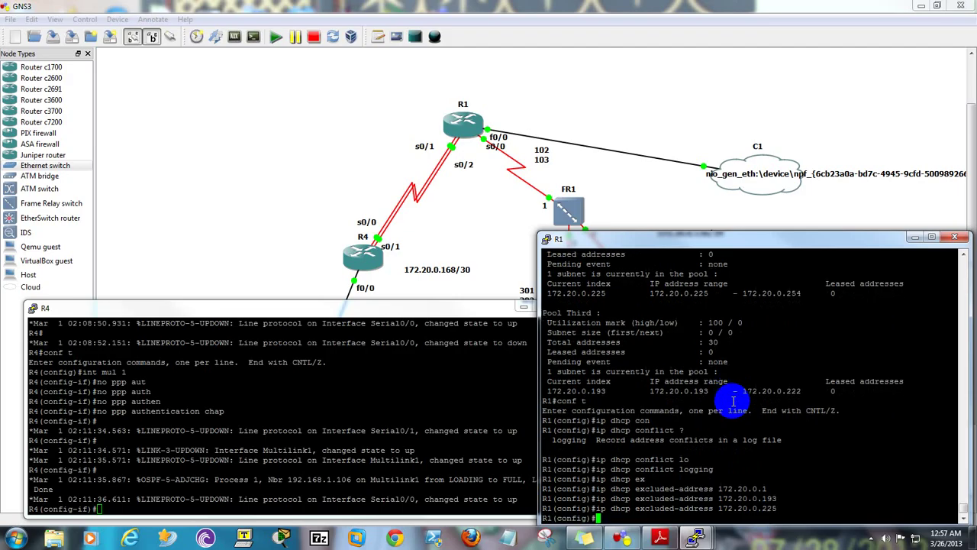
type("end")
key("Return")
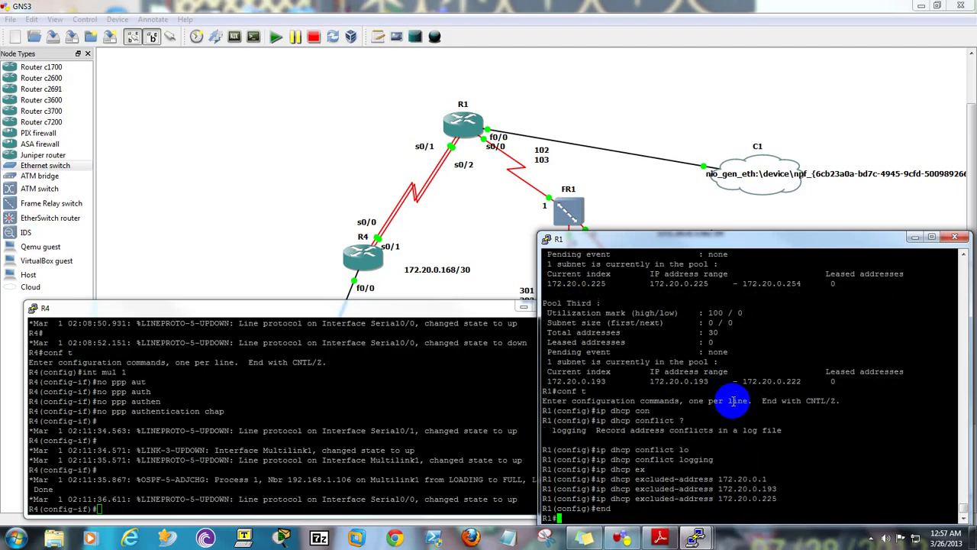
- Display the DHCP pool information again to recheck the address ranges of First, Second and Third
type("conf t")
key("Up")
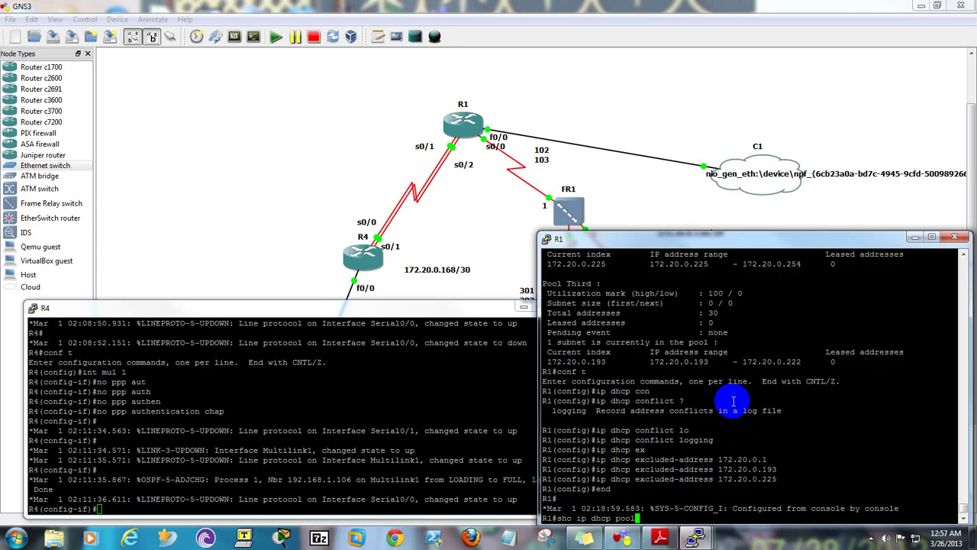
key("Return")
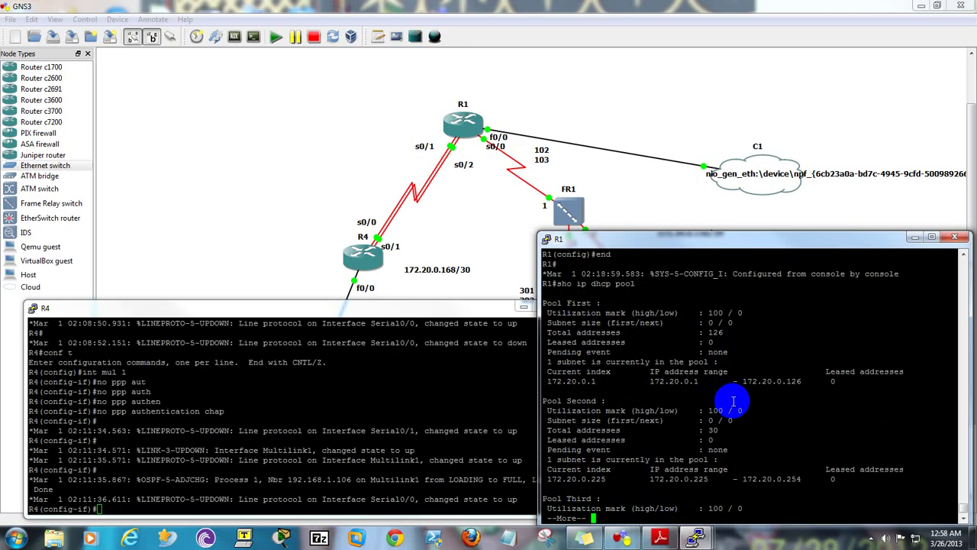
key("space")
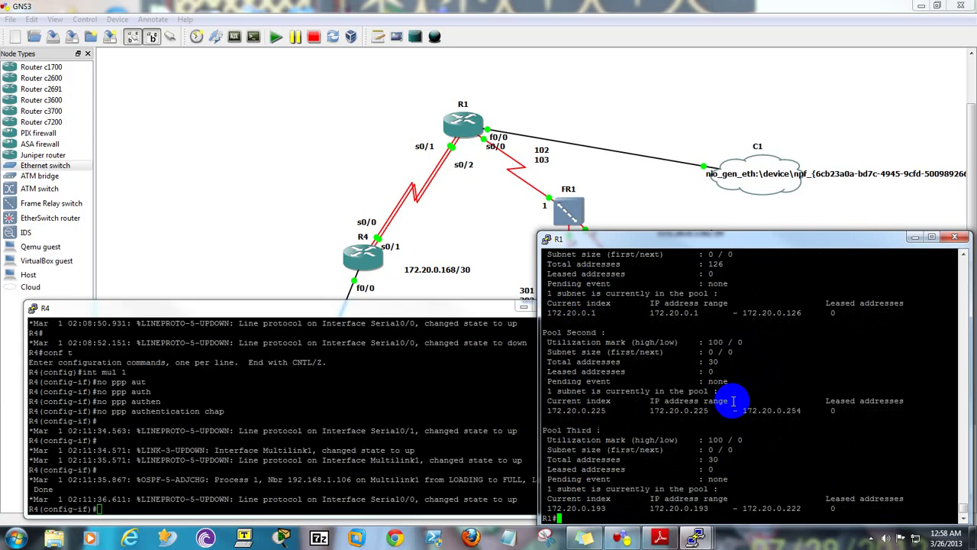
- List the show ip dhcp options again and display R1's DHCP address bindings
type("sho ip dhcp ?")
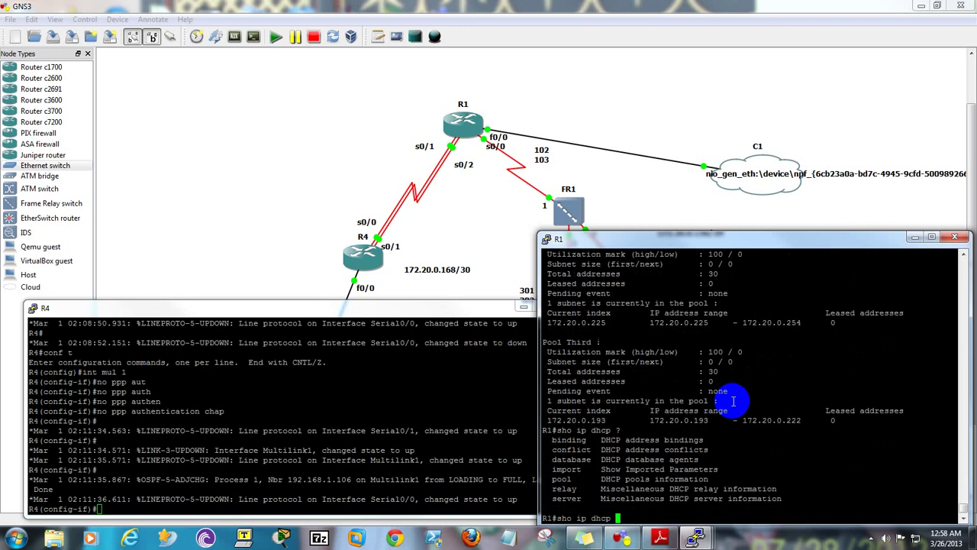
type("bindings")
key("Return")
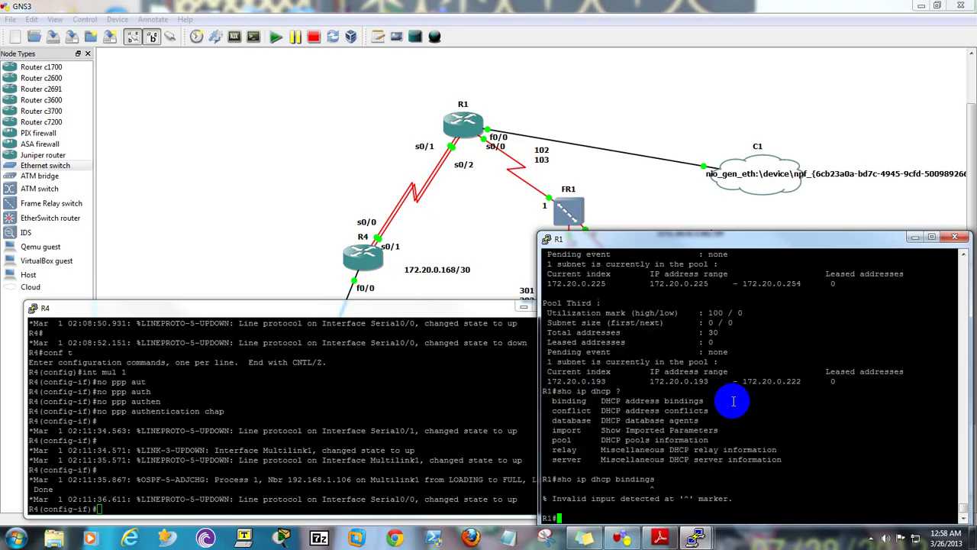
key("Up")
key("BackSpace")
key("Return")
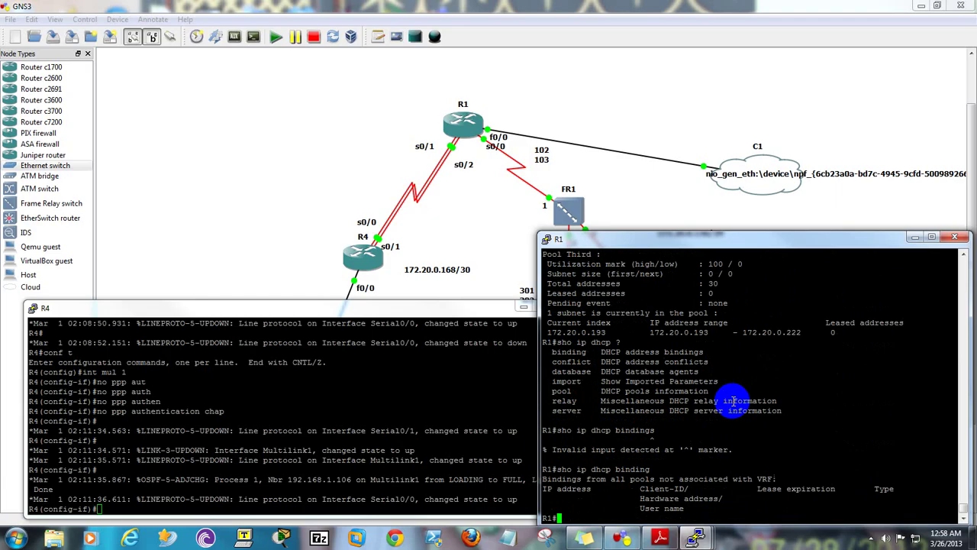
- Display the DHCP database agents on R1 with show ip dhcp database
key("Up")
key("BackSpace")
key("BackSpace")
key("BackSpace")
key("BackSpace")
key("BackSpace")
key("BackSpace")
key("BackSpace")
type("data")
key("Tab")
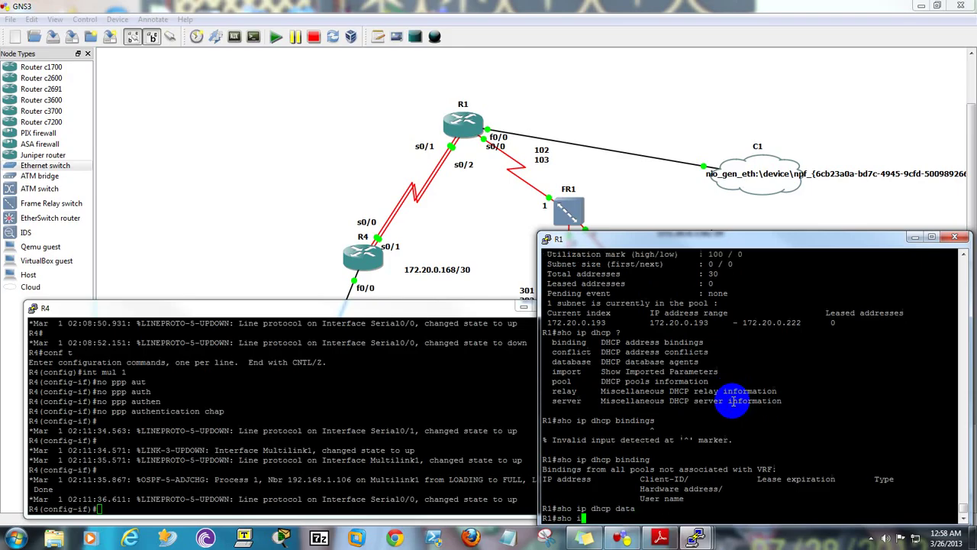
key("Return")
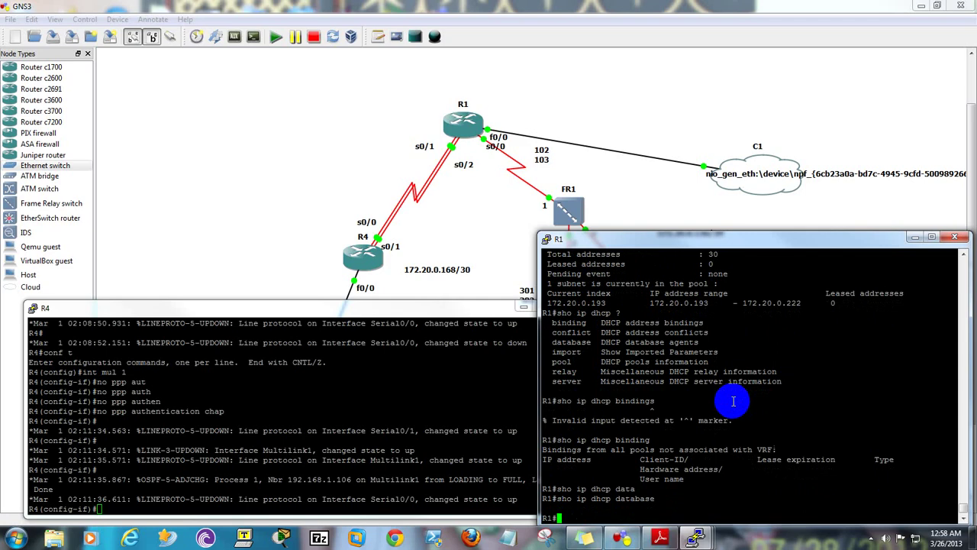
- Display R1's running configuration and review its DHCP excluded addresses and pool definitions
type("sho run")
key("Return")
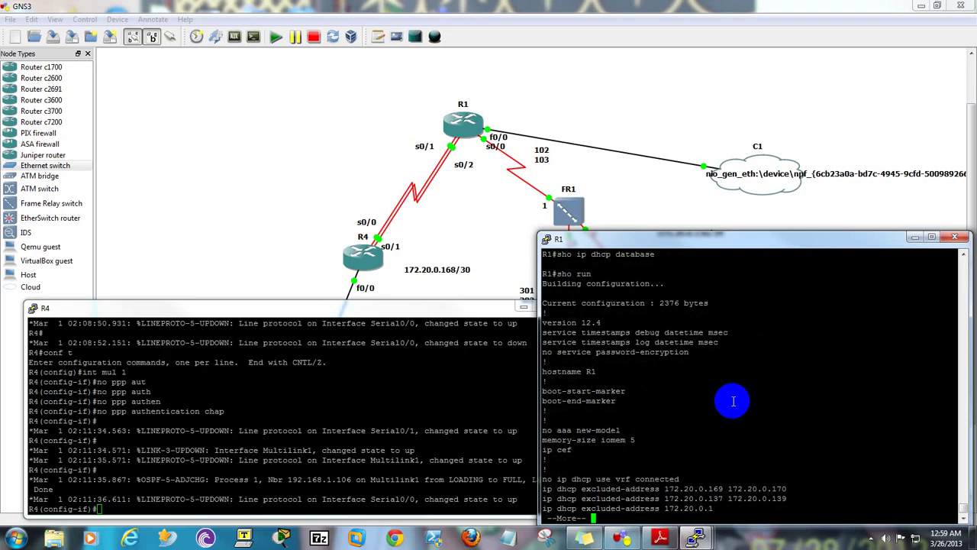
key("space")
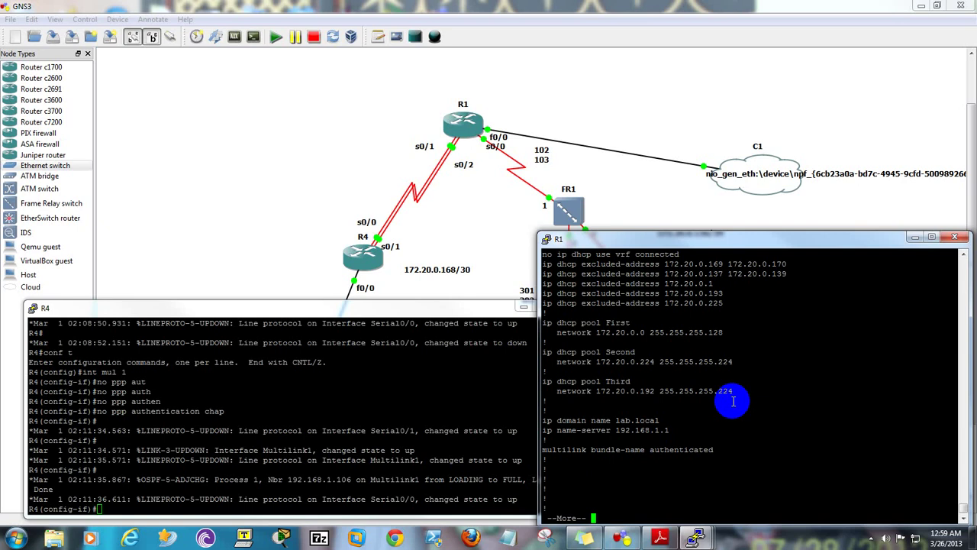
key("space")
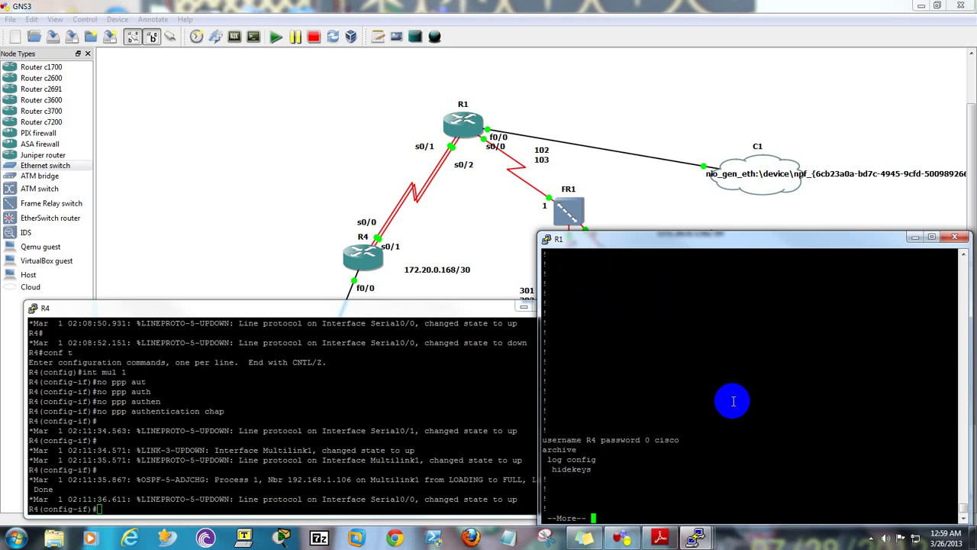
scroll(733, 401, "up", 15)
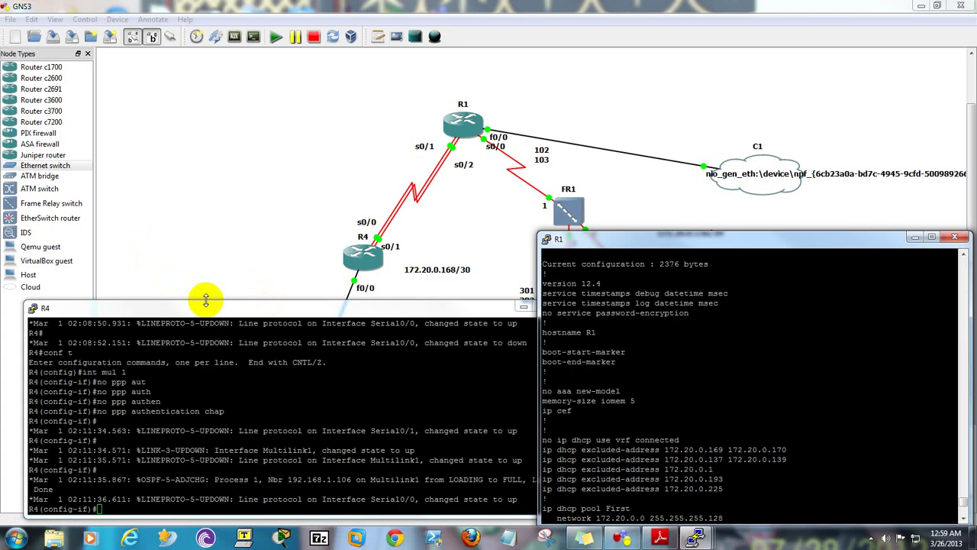
- Exit configuration mode on R4, list the show ip dhcp options and display its DHCP pool information
left_click(382, 313)
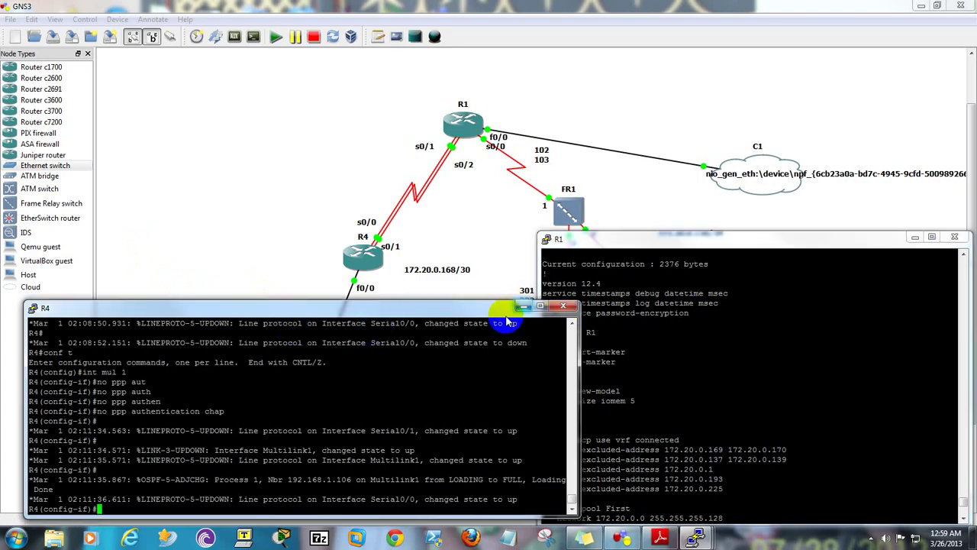
type("end")
key("Return")
key("Return")
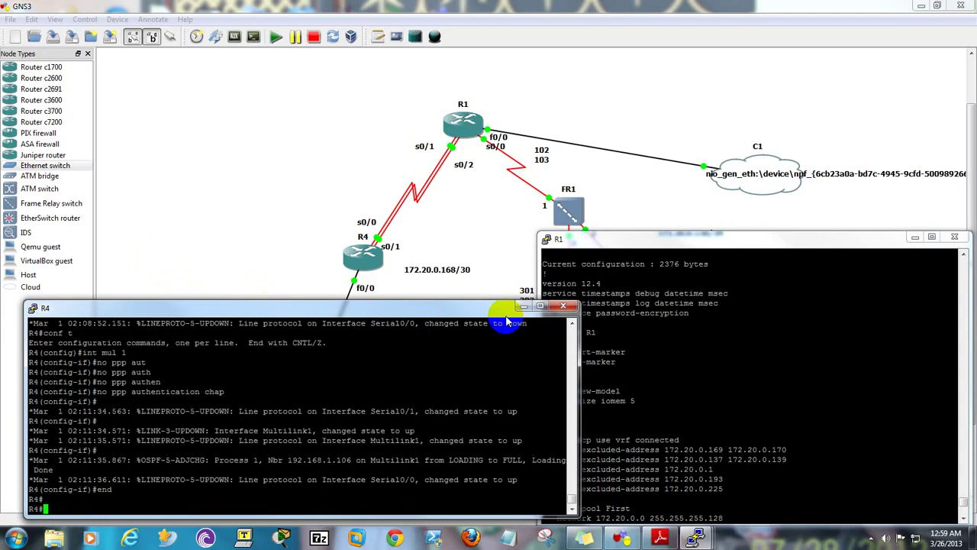
type("sho ip ")
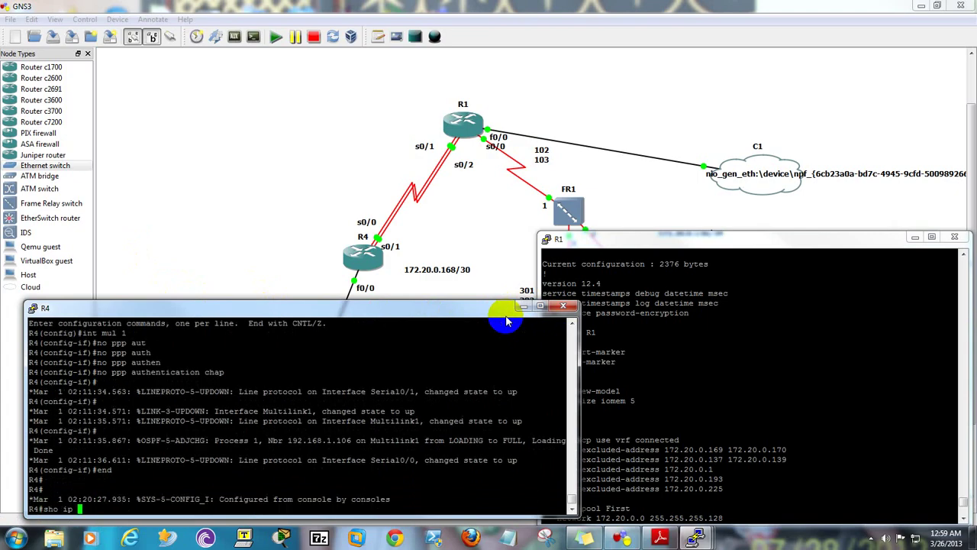
type("dhcp ")
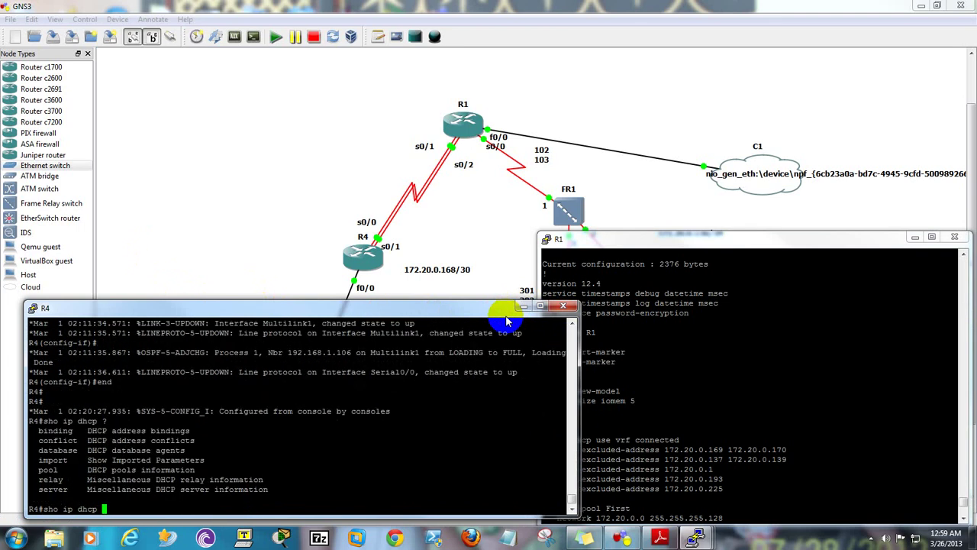
type("?pool")
key("Return")
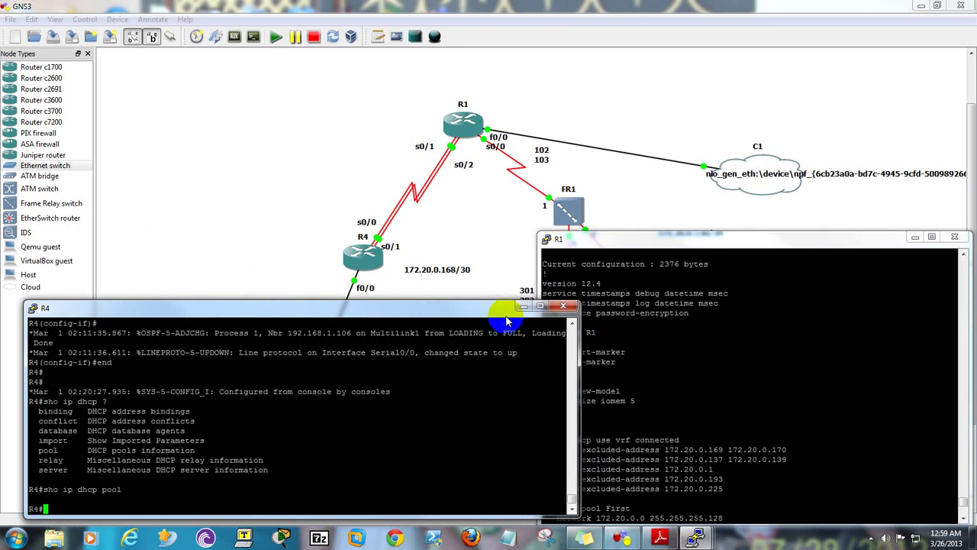
- Try show ip dhcp relay on R4 and list the options available for that command
key("Up")
key("BackSpace")
key("BackSpace")
key("BackSpace")
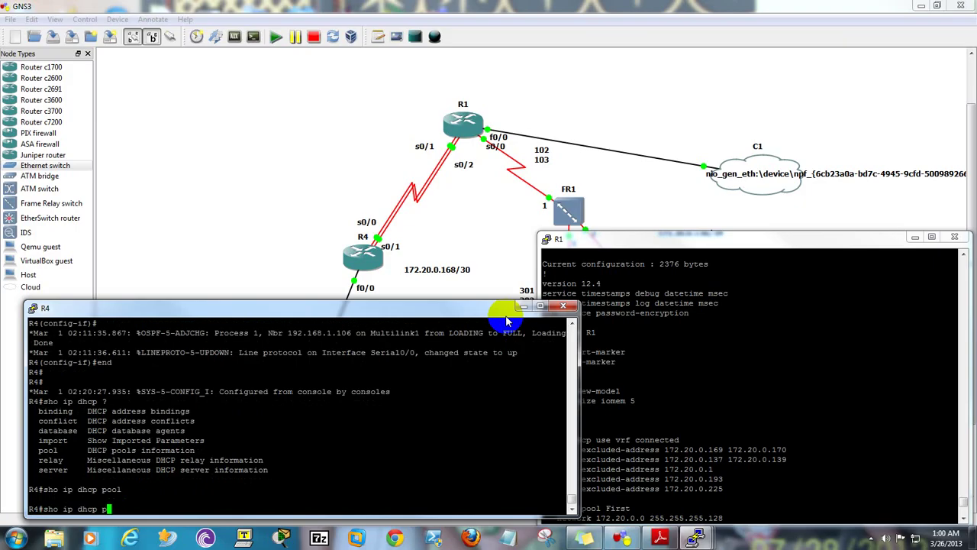
key("BackSpace")
type("relay")
key("Return")
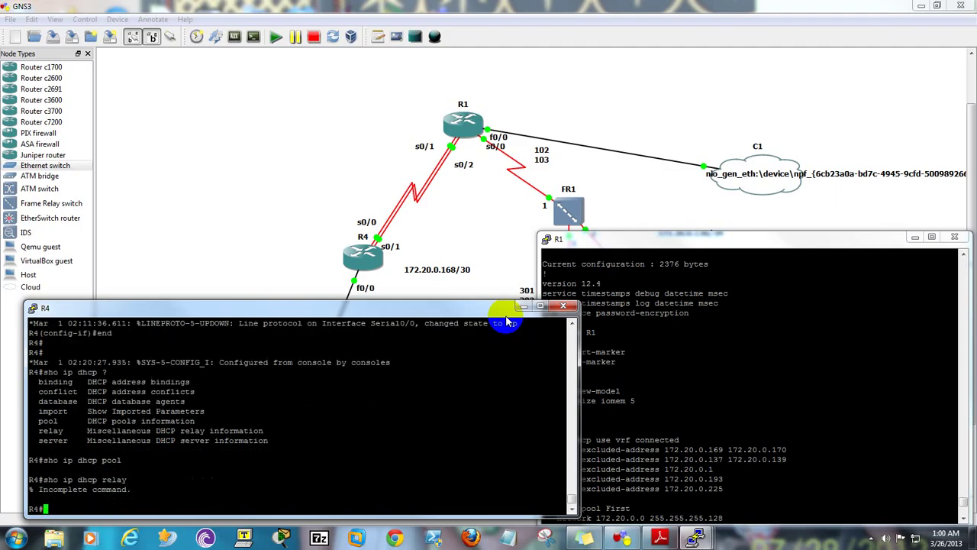
key("Up")
type("?")
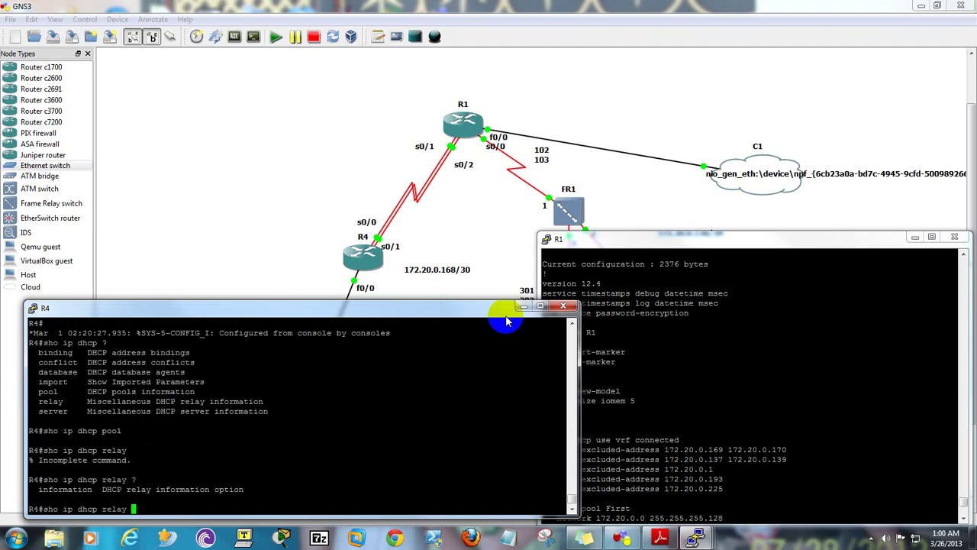
- Display R4's DHCP relay trusted sources with show ip dhcp relay information trusted-sources, checking the command's available options
type("inf")
key("Tab")
type("?")
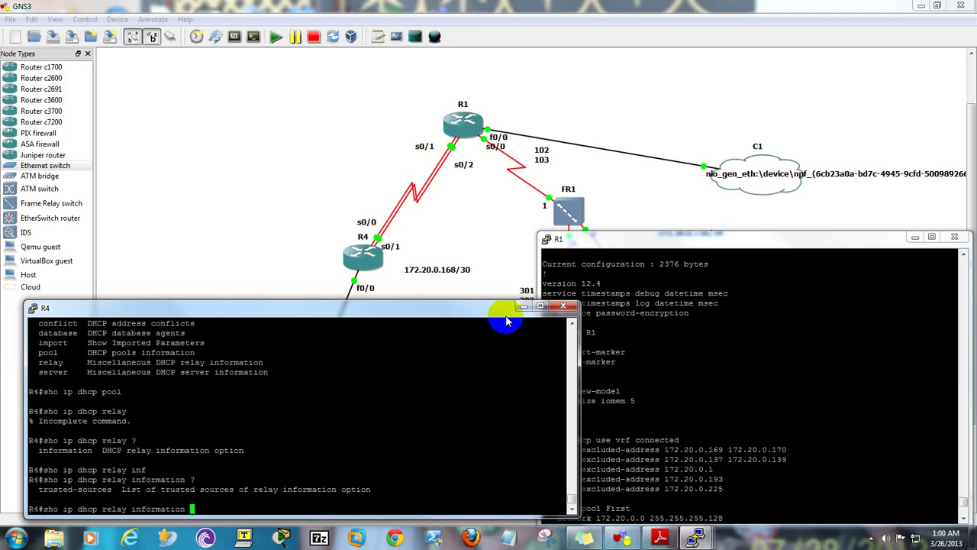
key("Return")
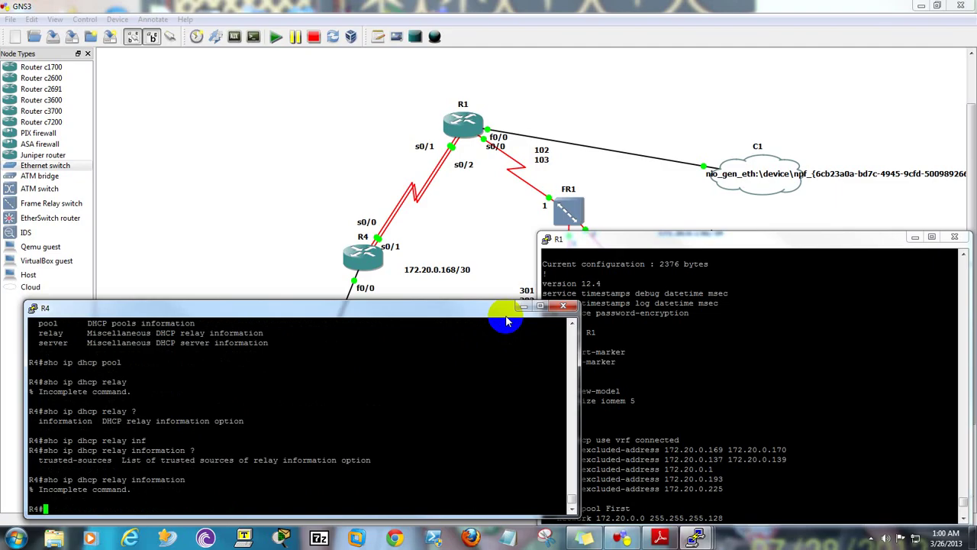
key("Up")
type("tr")
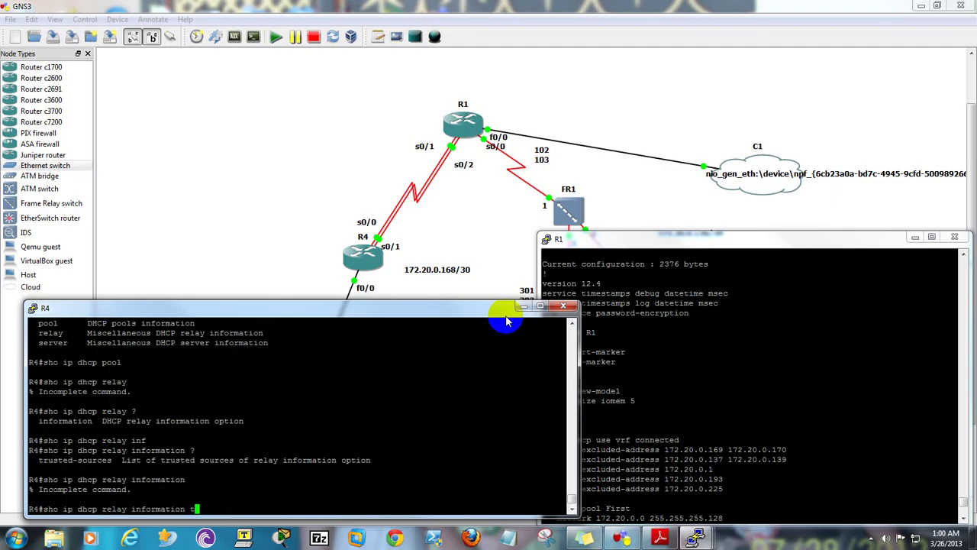
key("Tab")
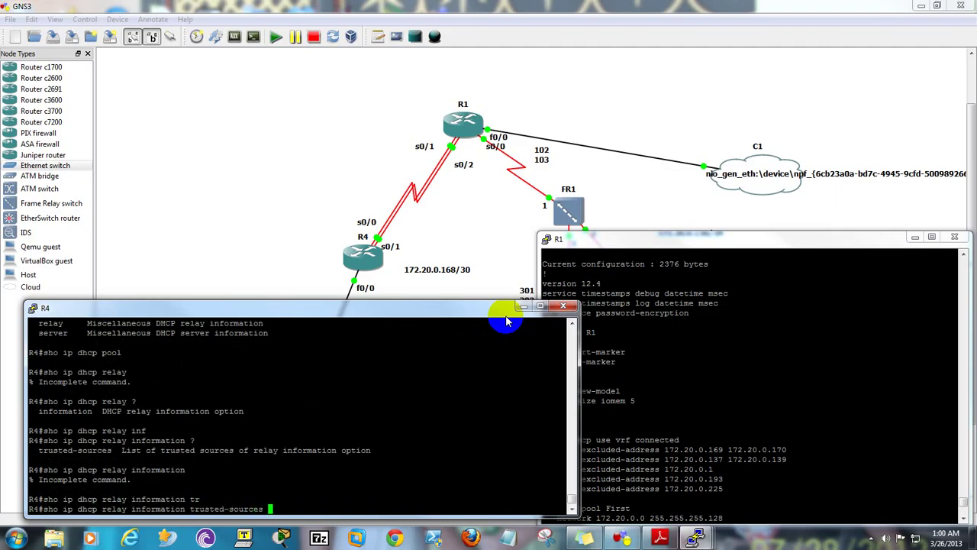
type("?")
key("Return")
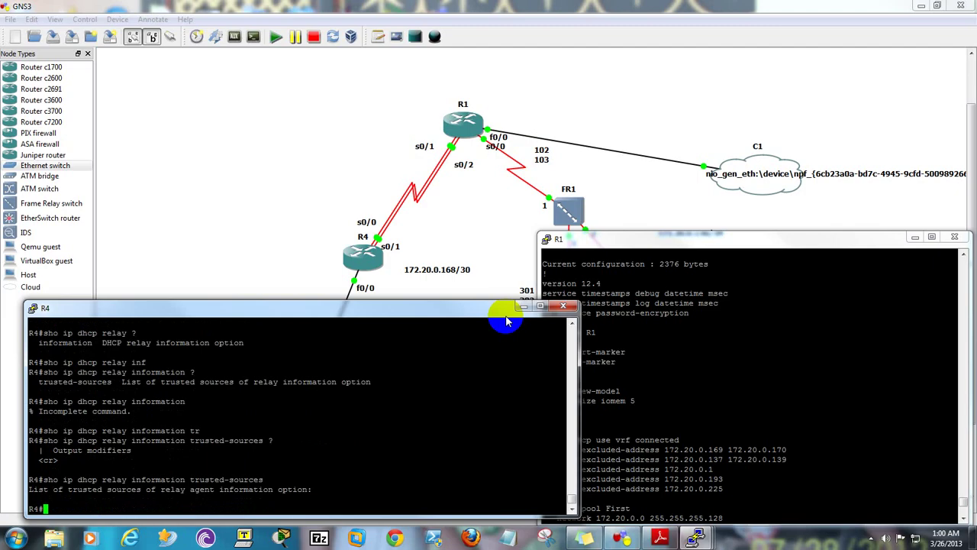
- Display the running configuration of interface f0/0 on R4 and bring R1's DHCP excluded addresses into view
type("sho run int f0/0")
key("Return")
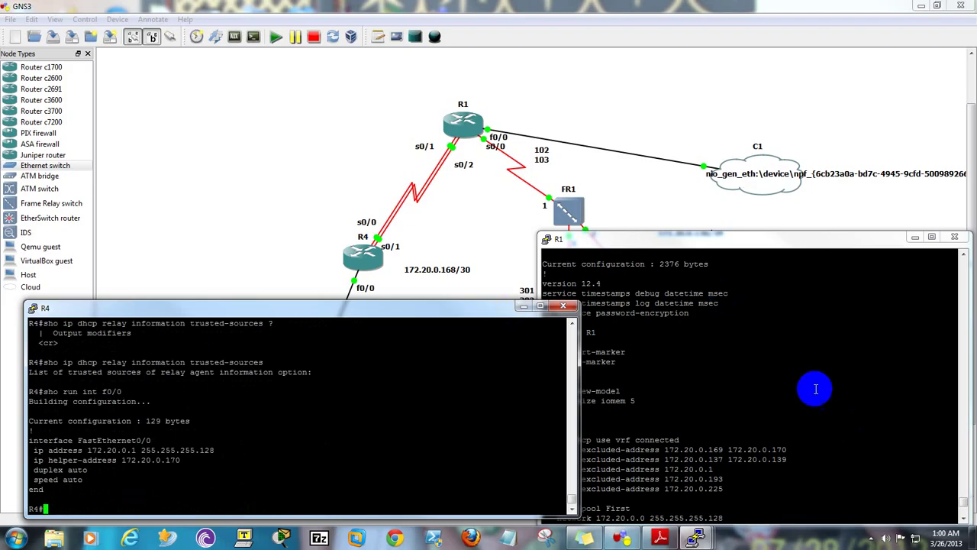
left_click(761, 499)
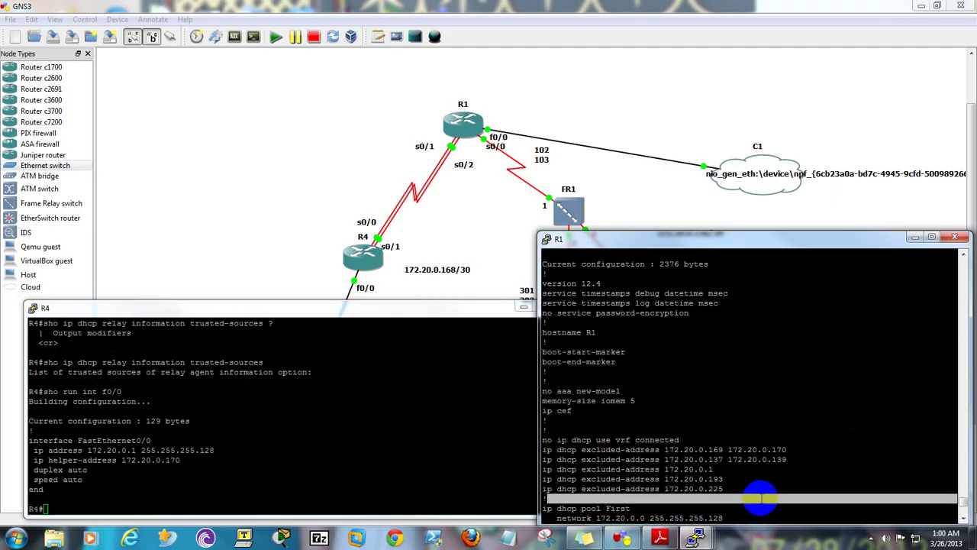
- Clear the router consoles away from the topology and add a c3700 router below and to the left of SW1
left_click(521, 309)
left_click_drag(623, 245, 842, 259)
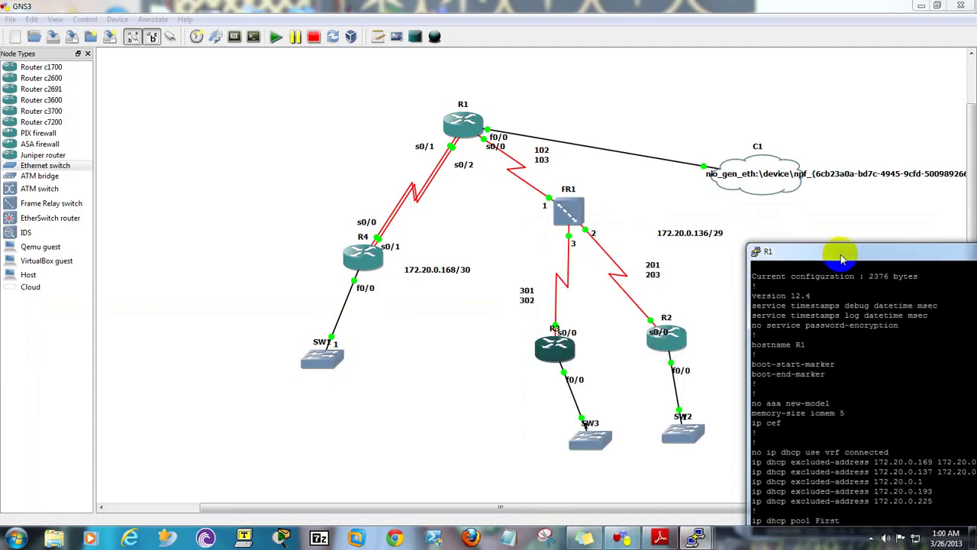
left_click(355, 397)
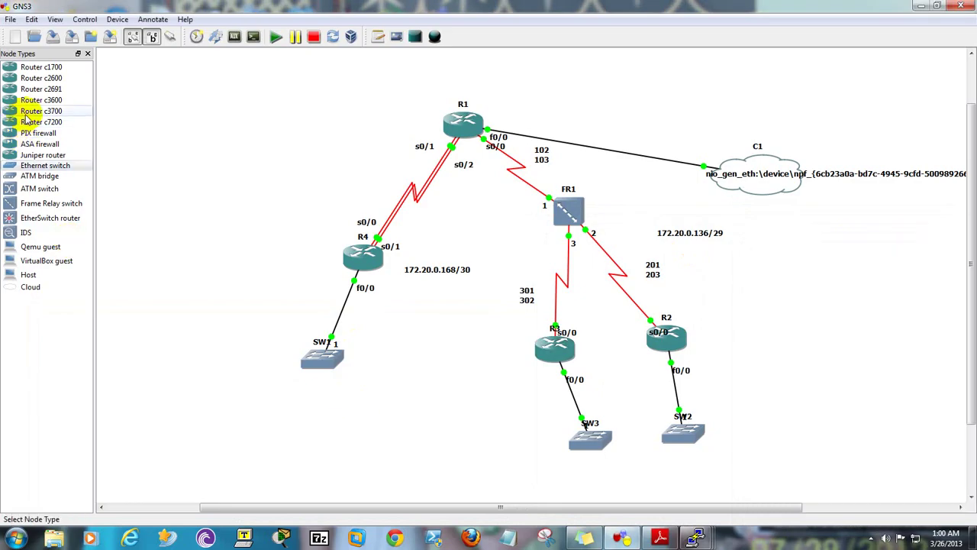
left_click_drag(26, 116, 195, 405)
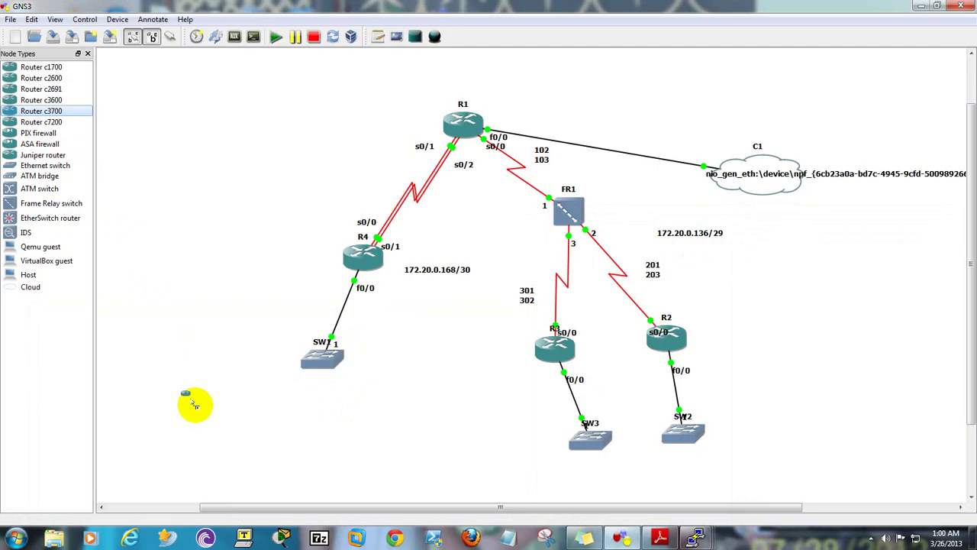
left_click_drag(195, 404, 194, 404)
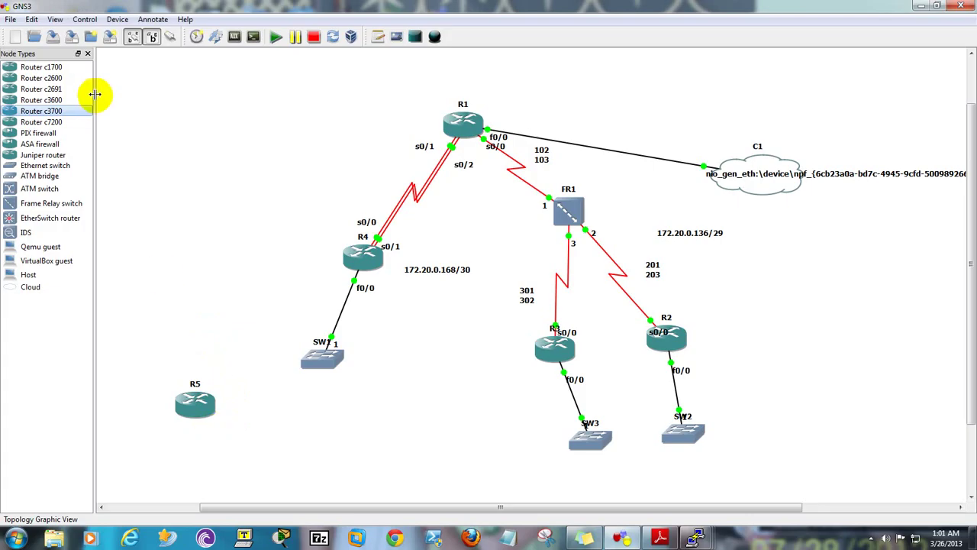
- Link R5's f0/0 interface to port 2 of switch SW1
left_click(170, 37)
left_click(202, 102)
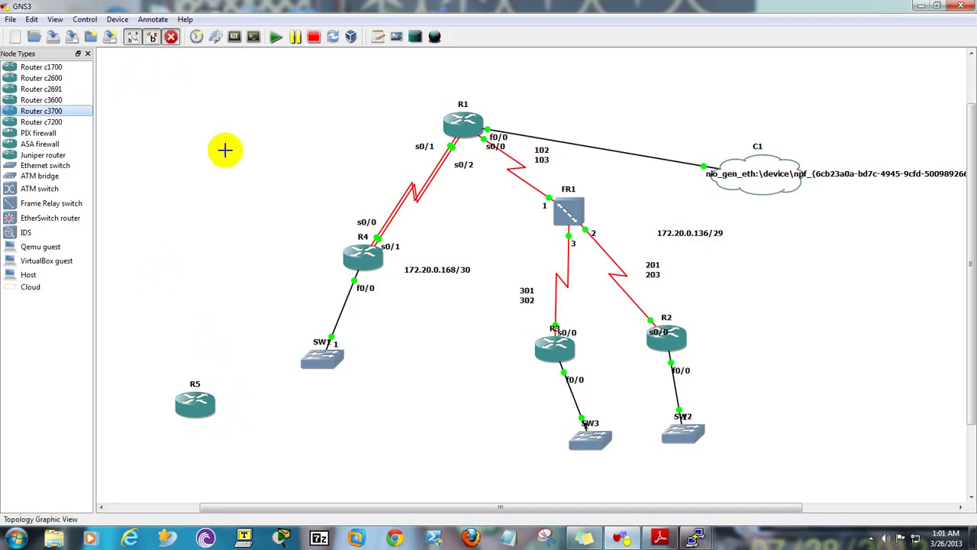
left_click(229, 399)
left_click(341, 364)
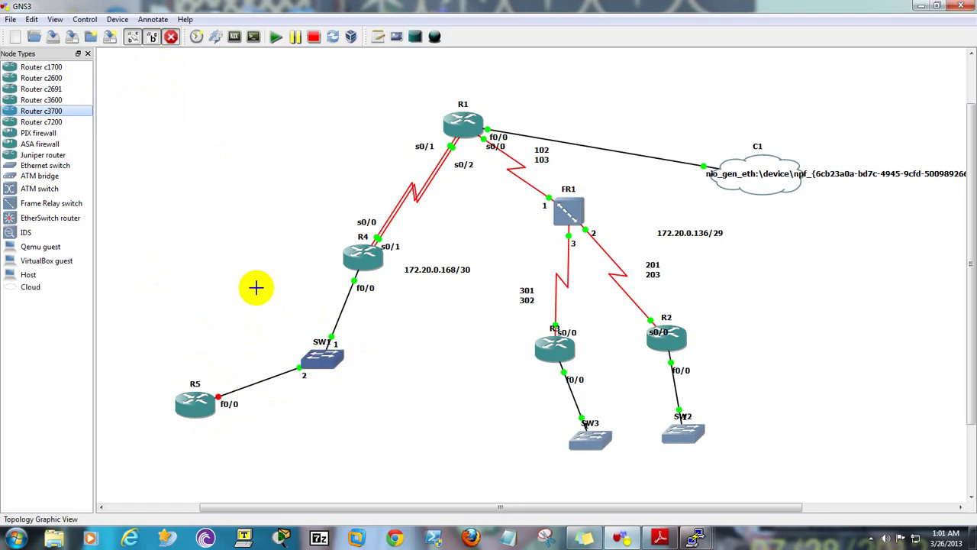
left_click(170, 37)
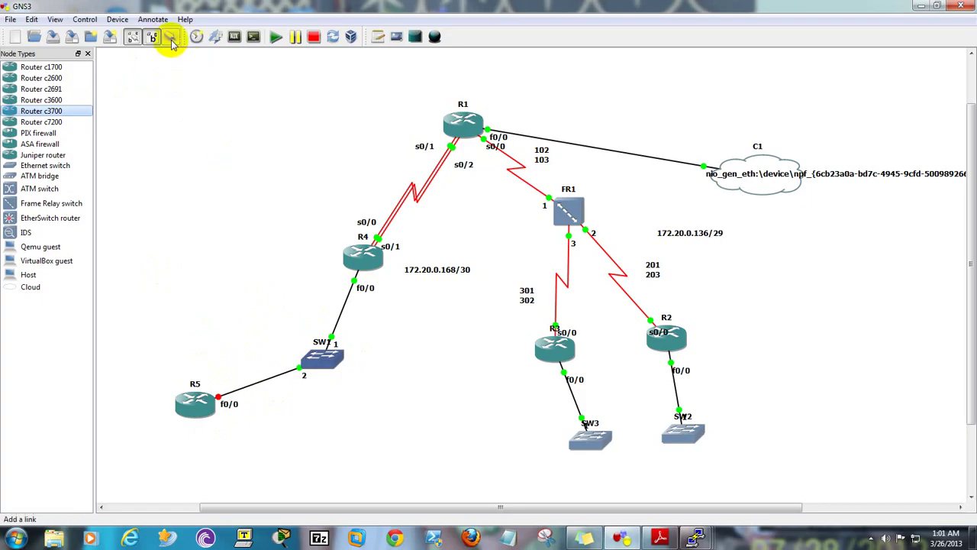
- Start router R5 and open its console
right_click(200, 402)
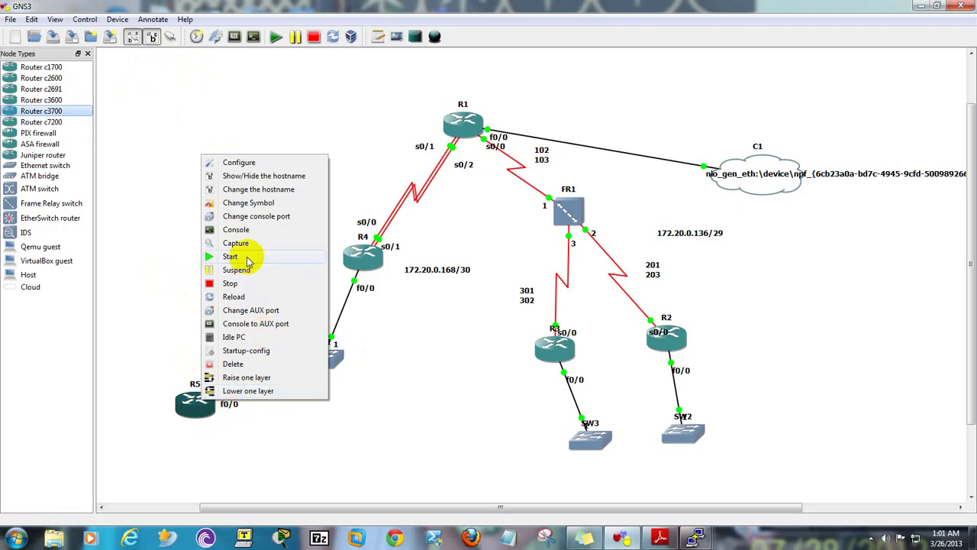
left_click(230, 256)
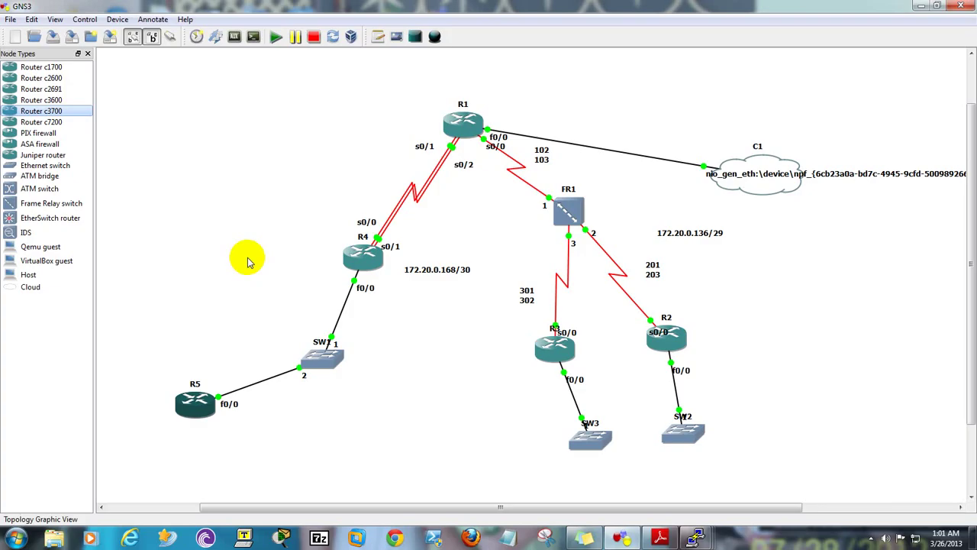
right_click(203, 401)
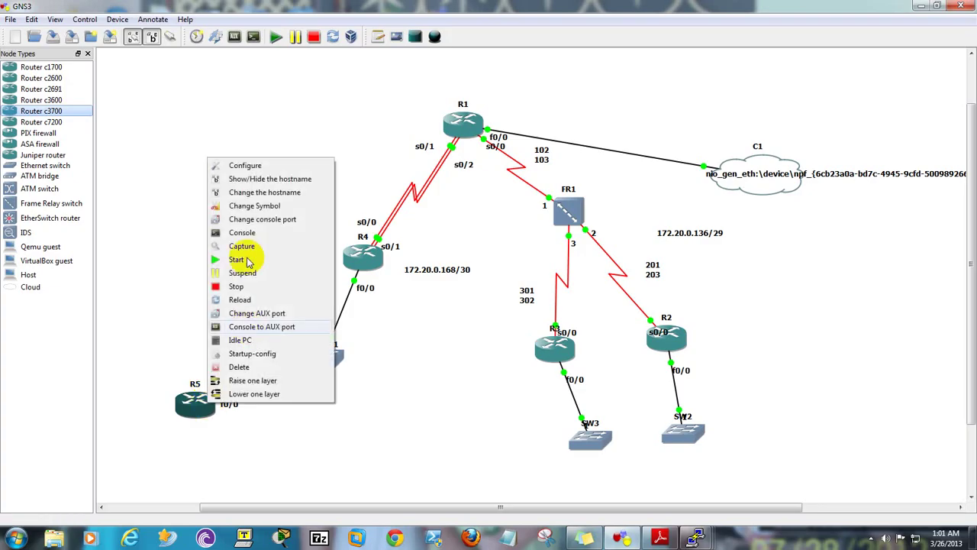
left_click(243, 233)
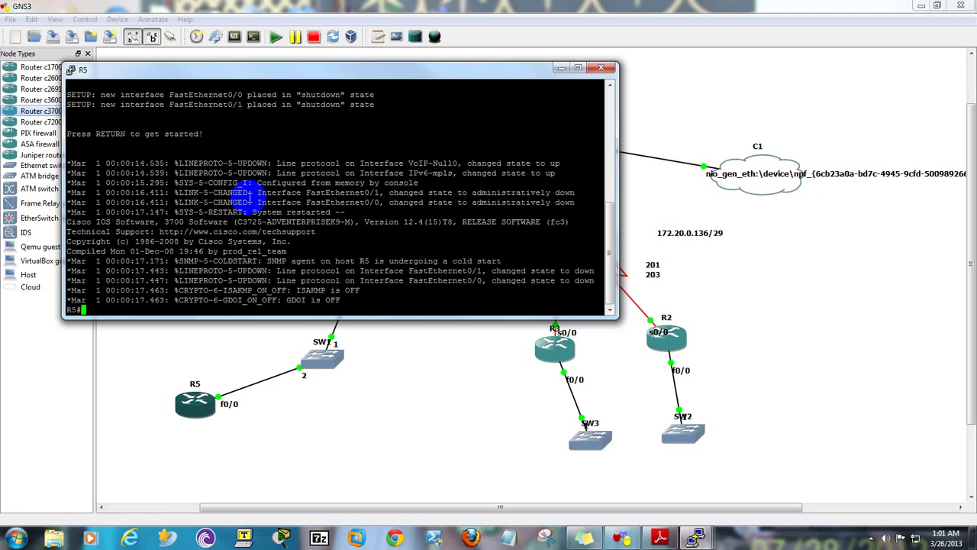
- Enter interface configuration mode for f0/0 on R5
key("Return")
key("Return")
type("conf t")
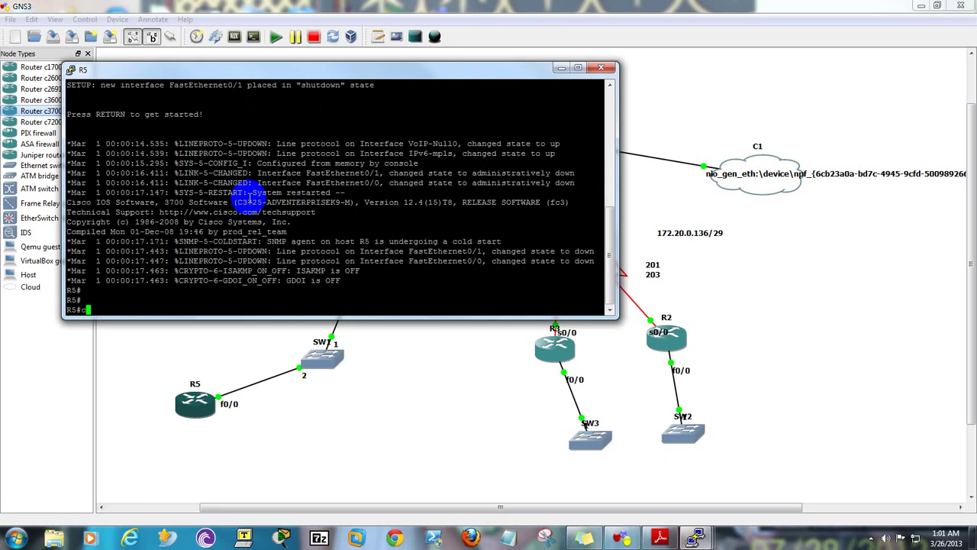
key("Return")
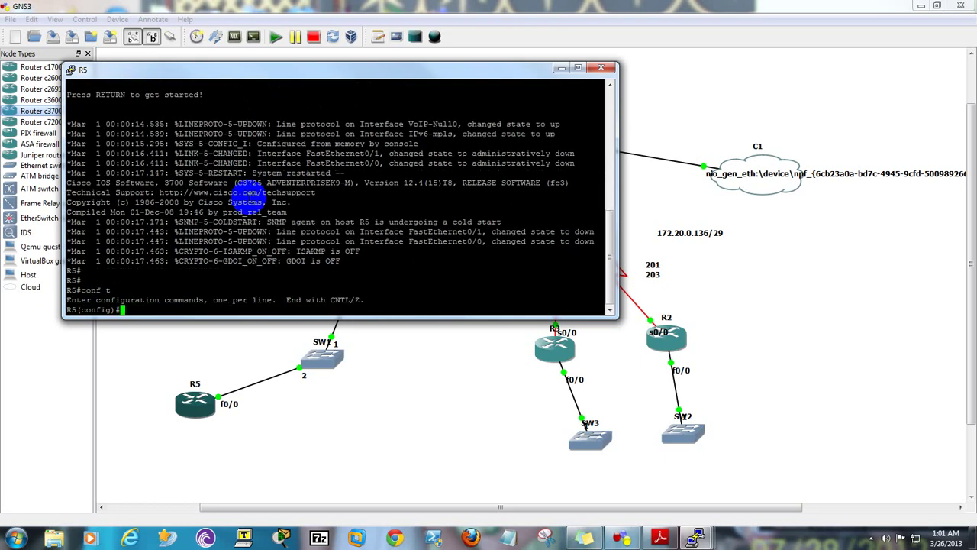
type("int f0/0")
key("Return")
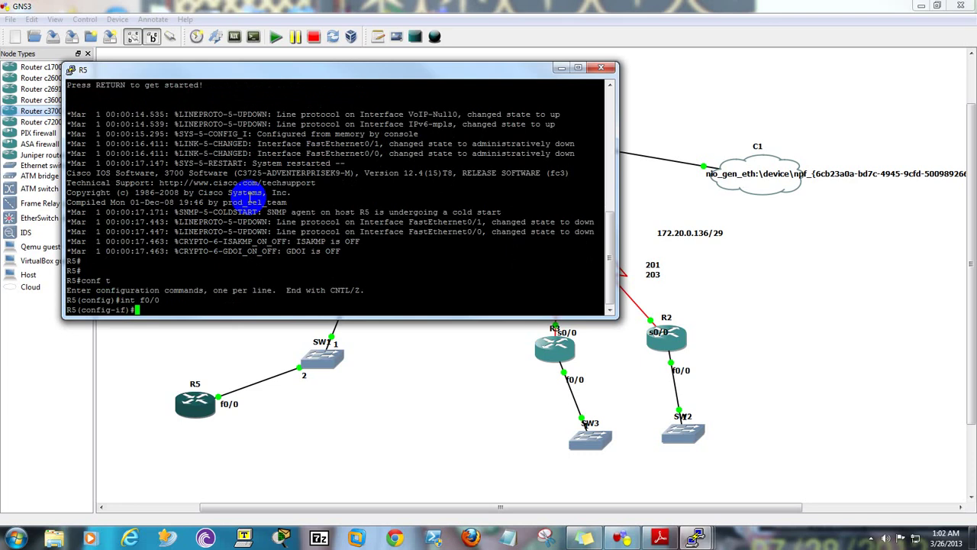
- List the ip dhcp and ip dhcp client options available on R5's f0/0 interface
type("ip dhcp")
type("?")
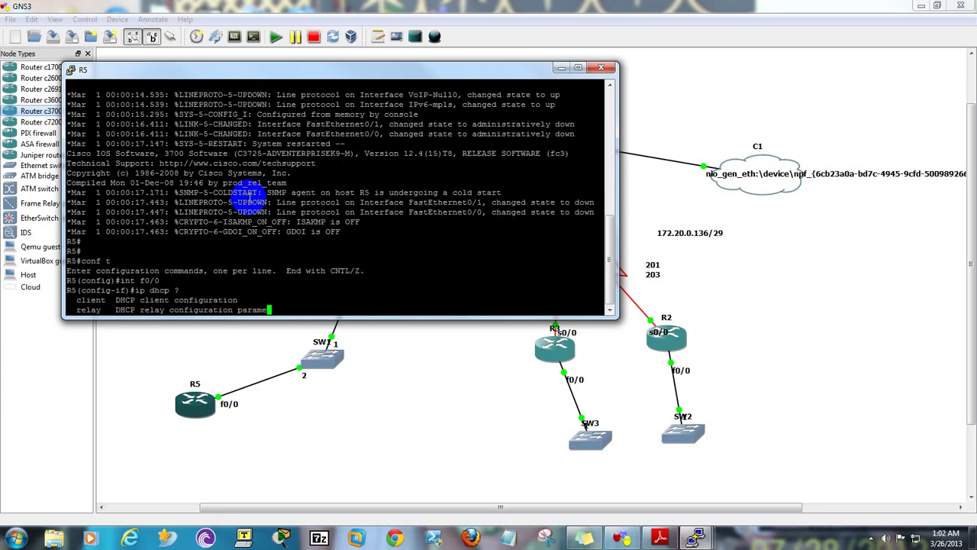
type("cli")
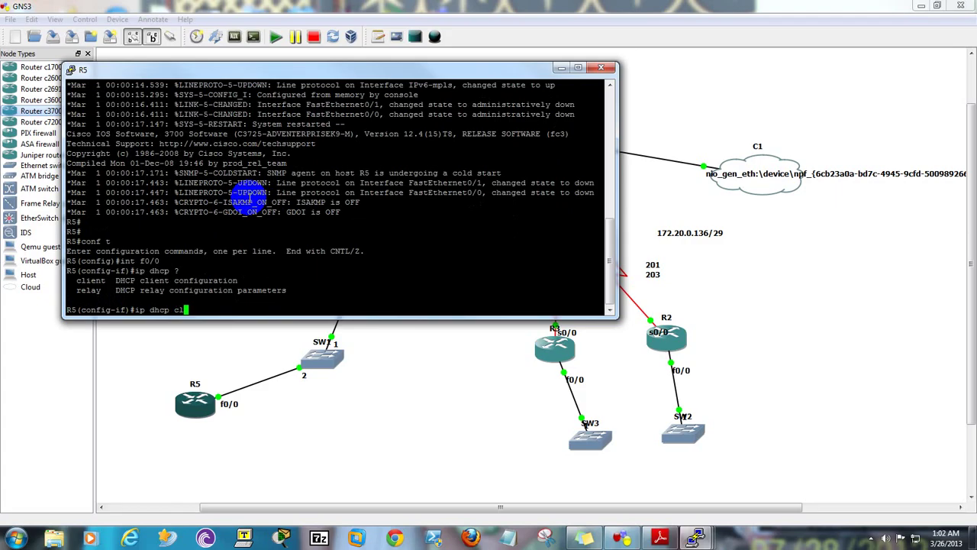
key("Tab")
key("Return")
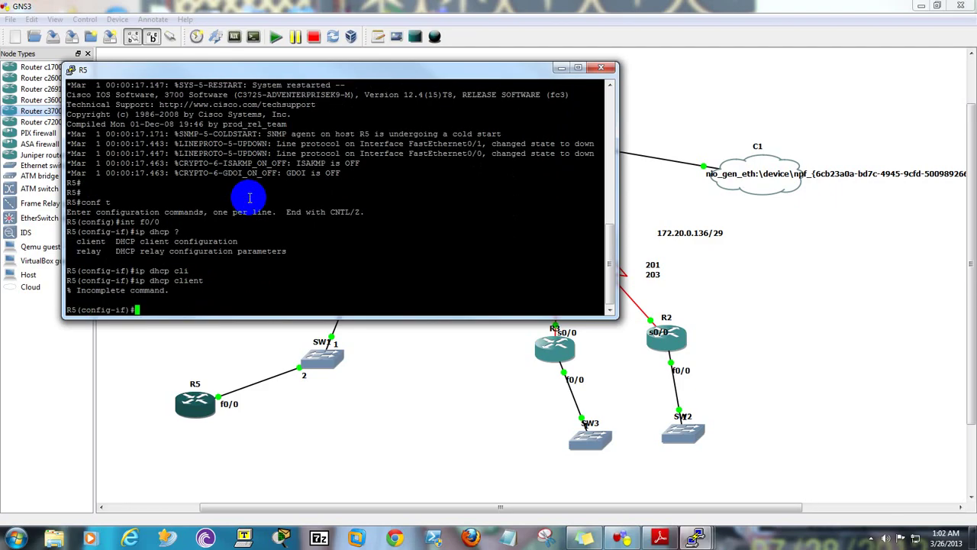
key("Up")
type("?")
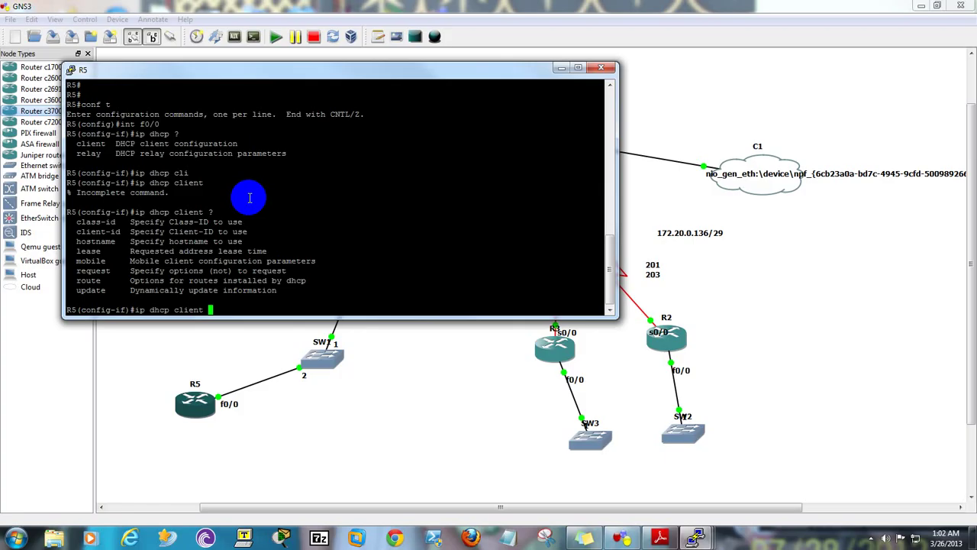
- Try ip dhcp without the client keyword on R5's f0/0, and enable the interface with no shut
key("BackSpace")
key("BackSpace")
key("BackSpace")
key("BackSpace")
key("BackSpace")
key("BackSpace")
key("BackSpace")
key("Return")
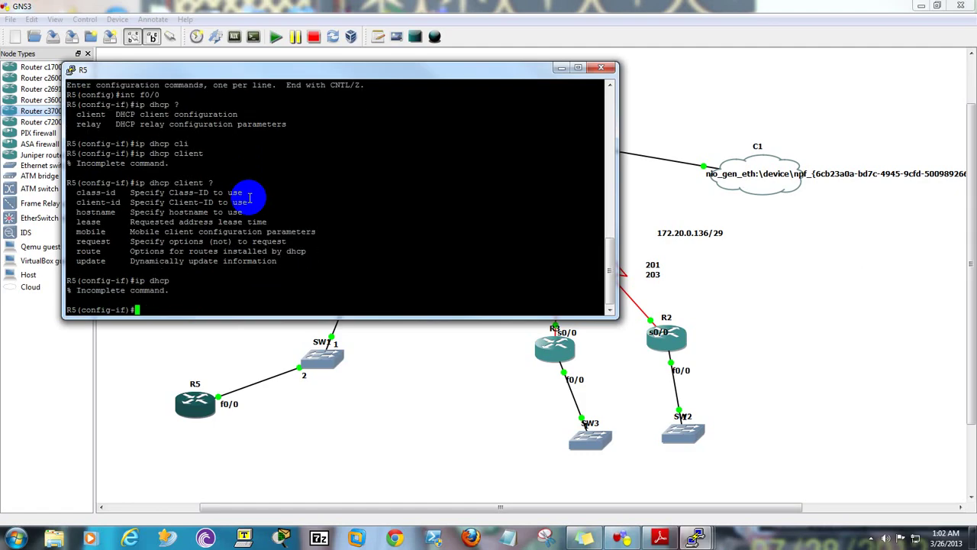
type("no shut")
key("Return")
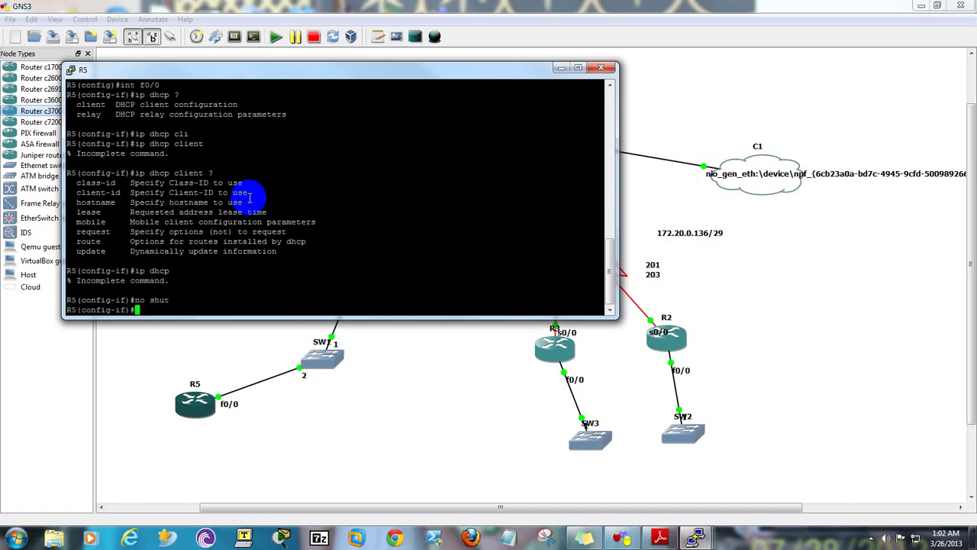
- Try ip dhcp without a keyword once more on R5's f0/0
type("ip")
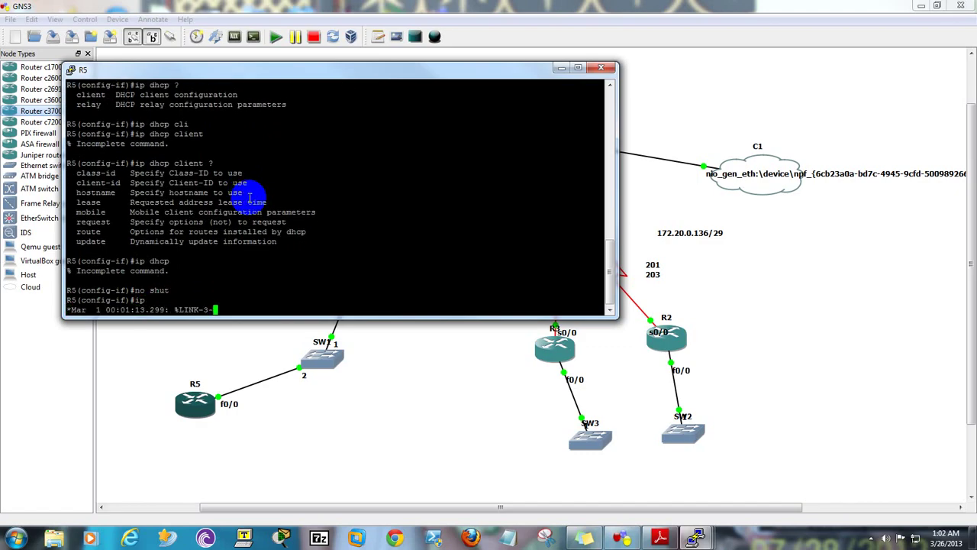
type(" dhcp")
key("Return")
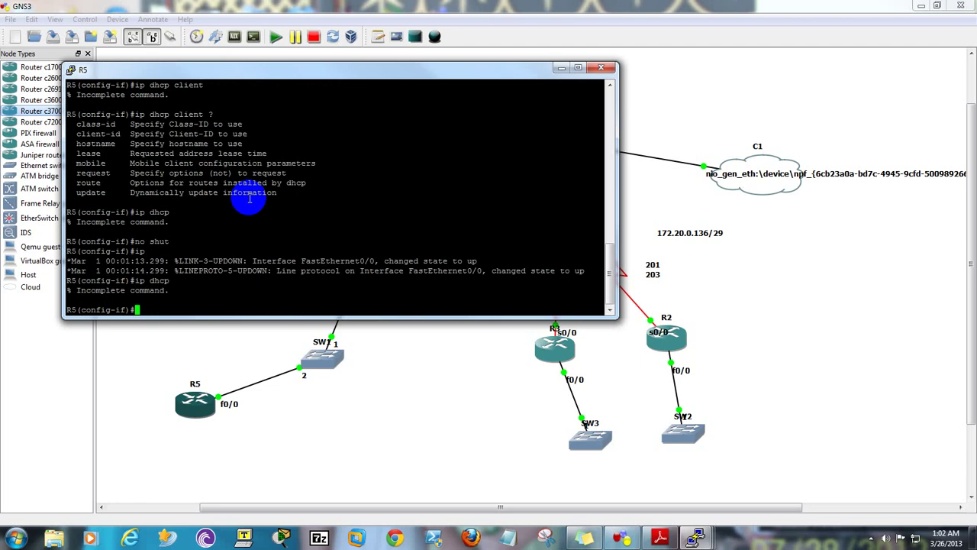
- List the ip dhcp client options and the ip dhcp client request options on R5's f0/0, and discard the unfinished command
type("ip dhcp cli")
key("Tab")
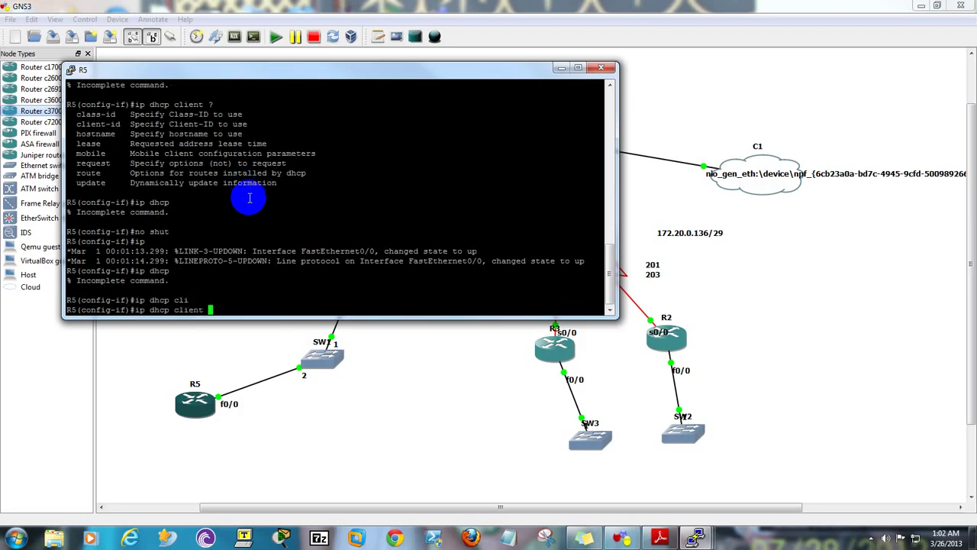
type("?")
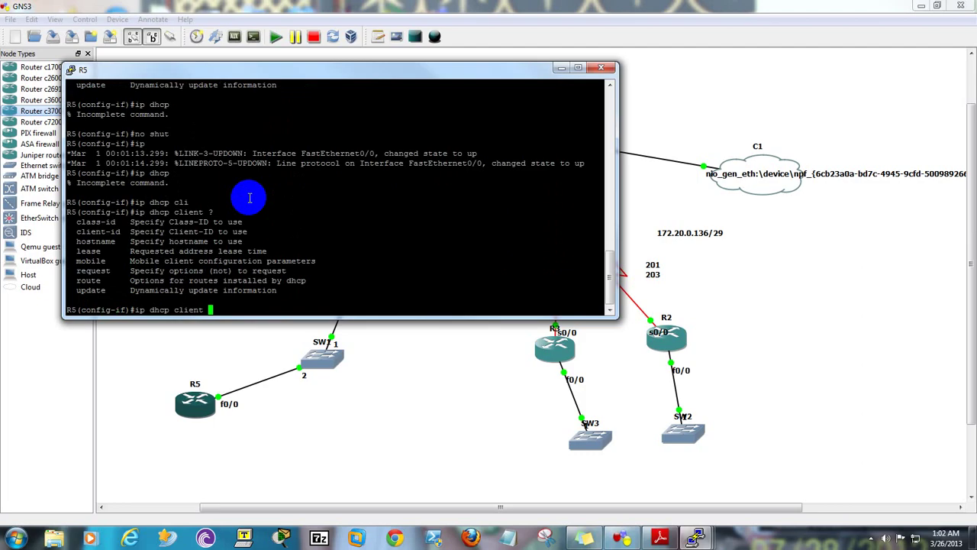
type("re")
key("Tab")
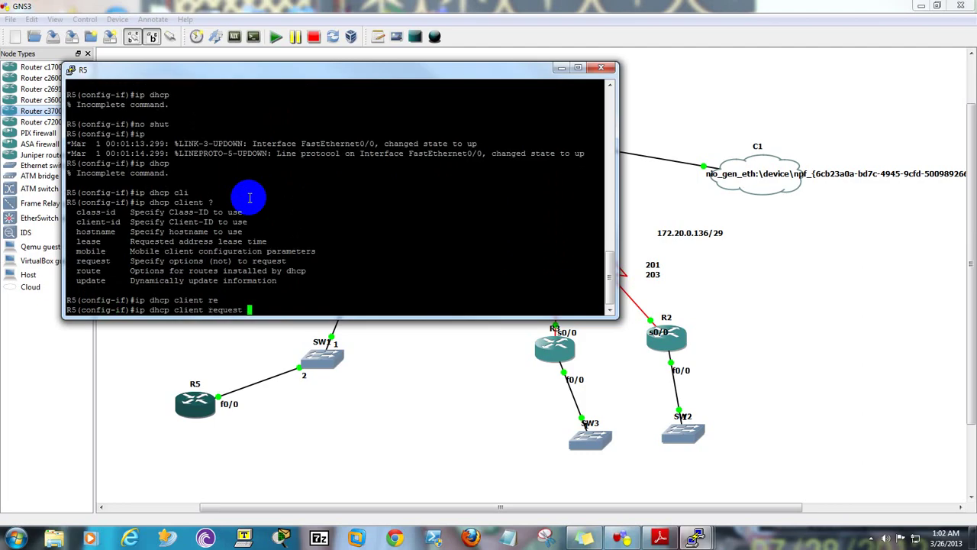
type("?")
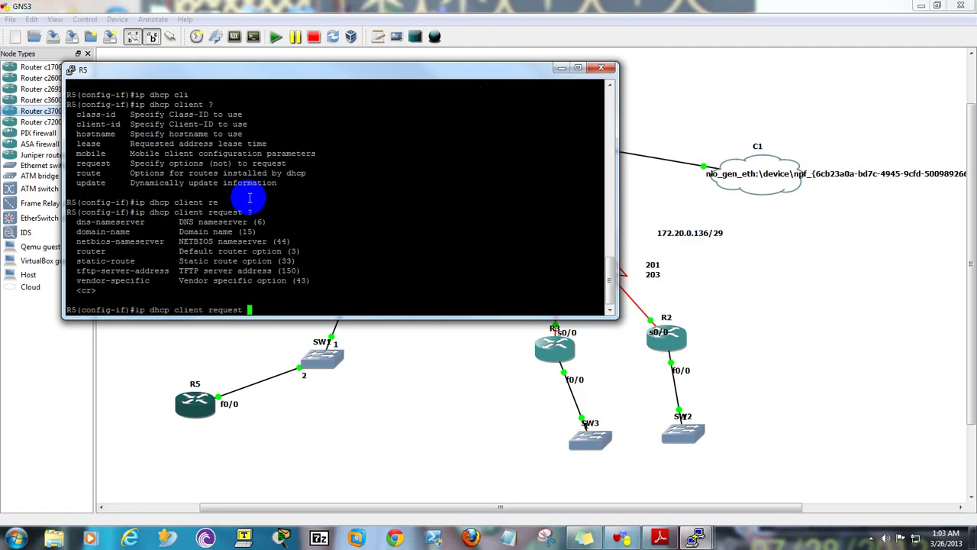
key("BackSpace")
key("BackSpace")
key("BackSpace")
key("BackSpace")
key("BackSpace")
key("BackSpace")
key("BackSpace")
key("BackSpace")
key("BackSpace")
key("BackSpace")
key("BackSpace")
key("BackSpace")
key("BackSpace")
key("BackSpace")
key("BackSpace")
key("BackSpace")
key("BackSpace")
key("BackSpace")
key("BackSpace")
key("BackSpace")
- Exit to R5's global configuration, disable IP routing with no ip routing, and re-enter interface f0/0
type("exi")
key("Return")
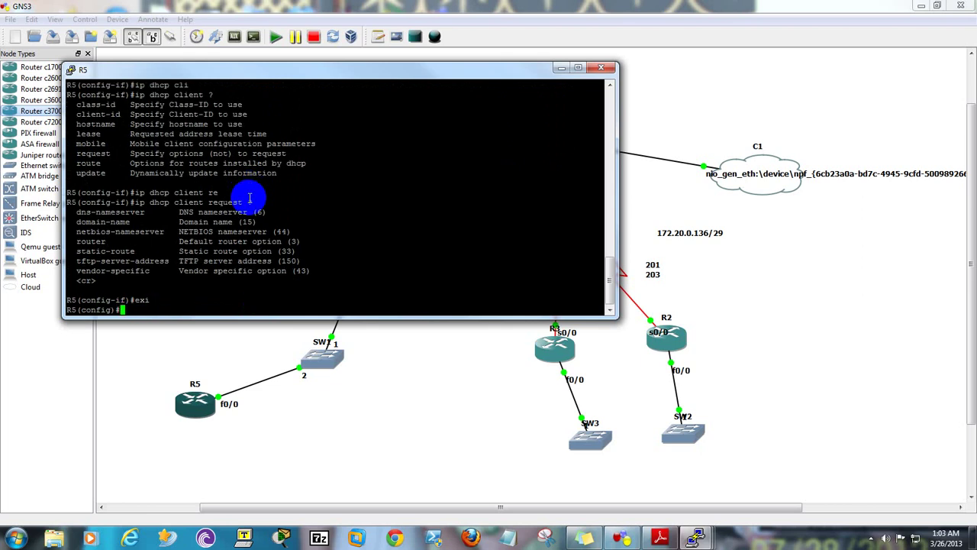
type("no ip routing")
key("Return")
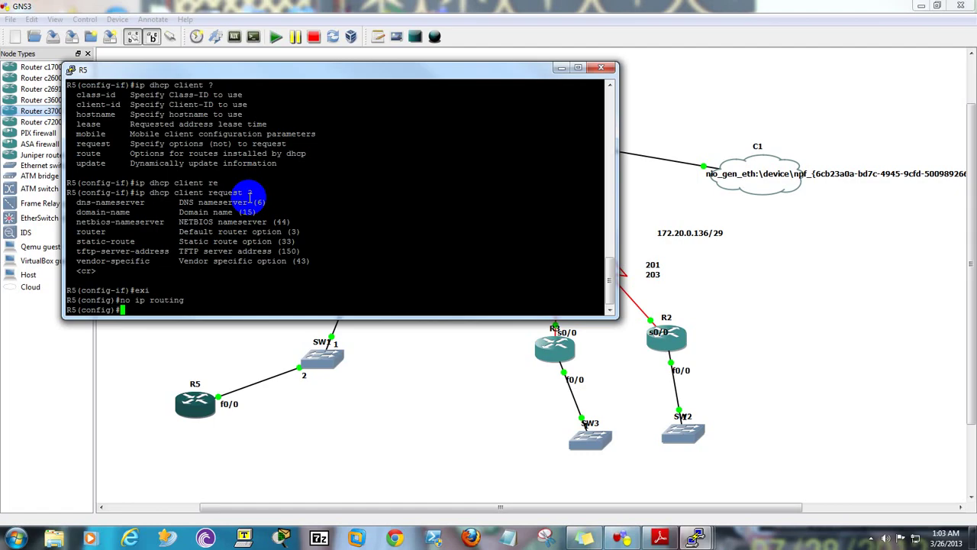
type("int f0/0")
key("Return")
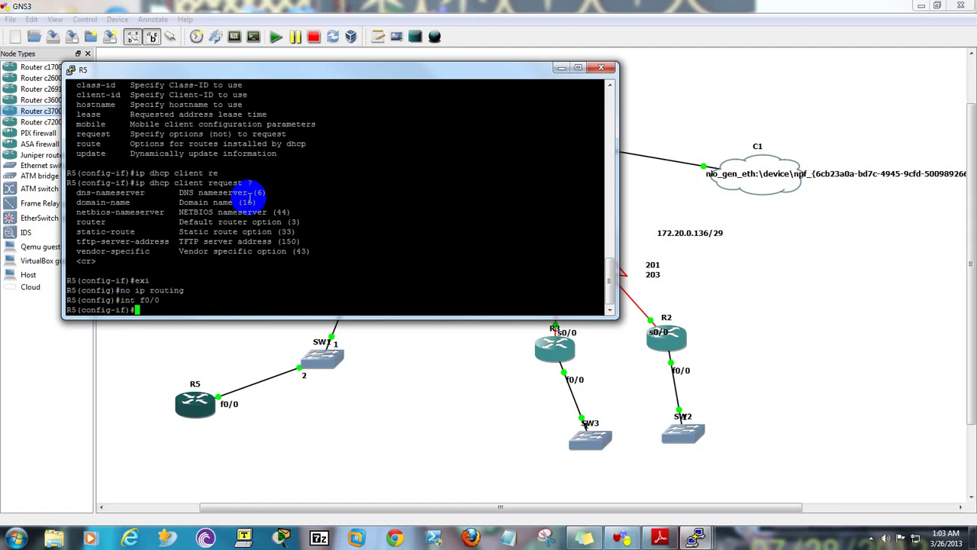
- List the ip dhcp options on R5's f0/0 after no ip routing, and try the bare ip dhcp command
type("ip ad")
key("Tab")
key("BackSpace")
key("BackSpace")
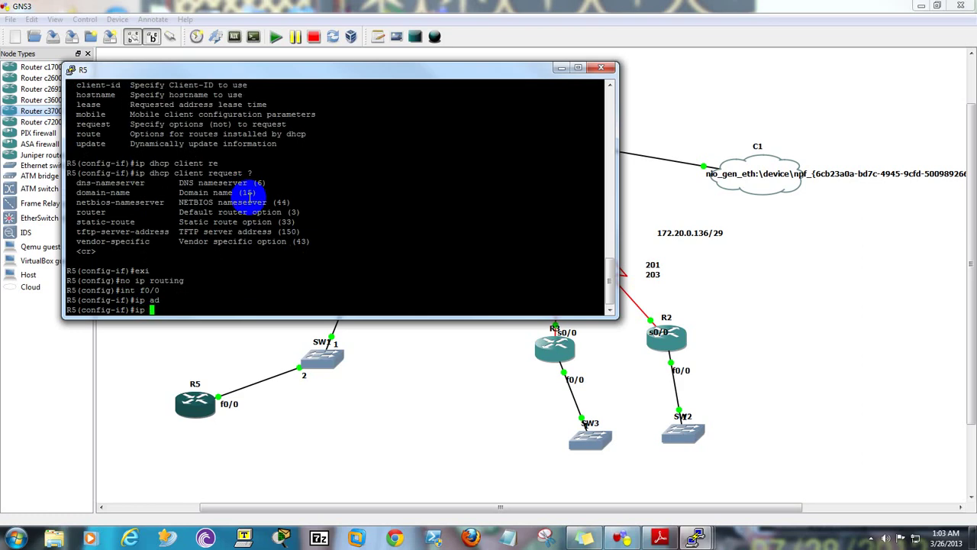
type("dhc")
key("Tab")
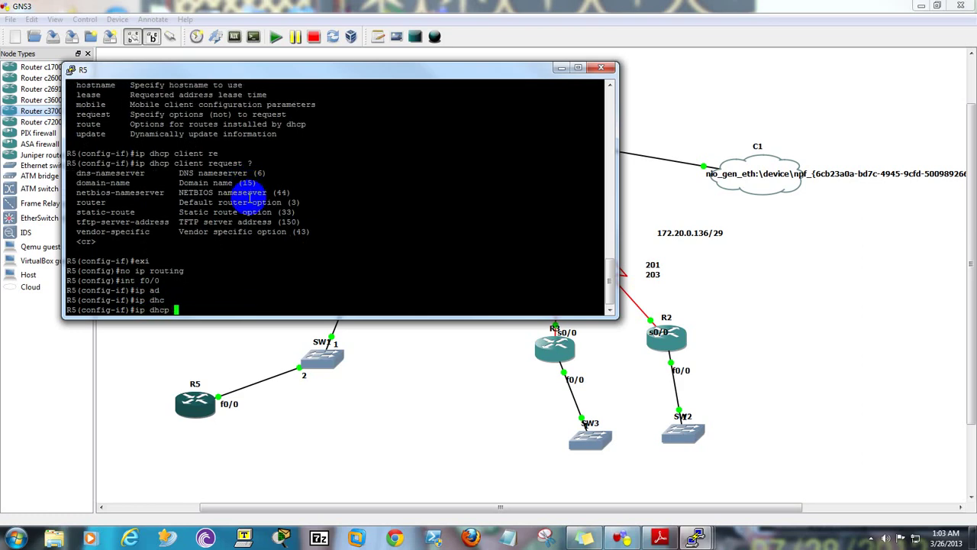
type("?")
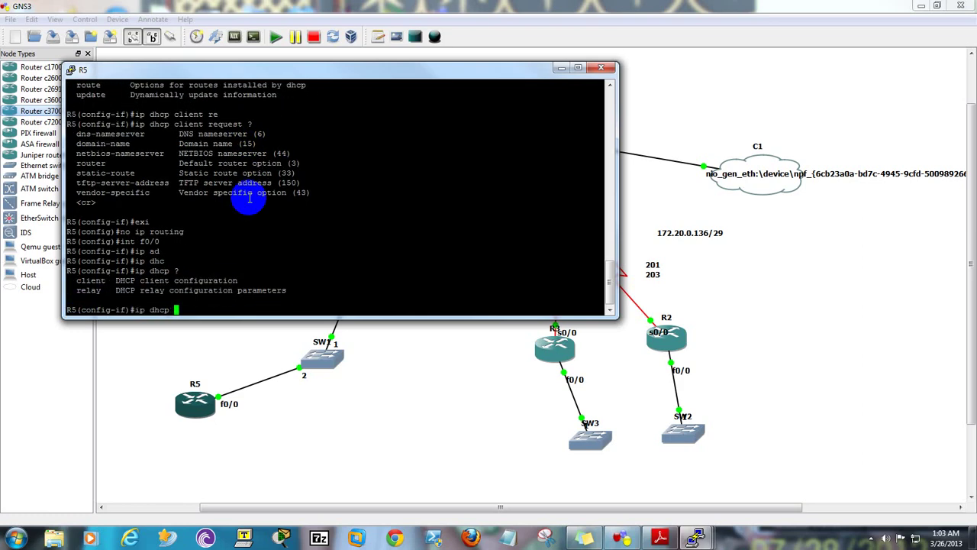
key("Return")
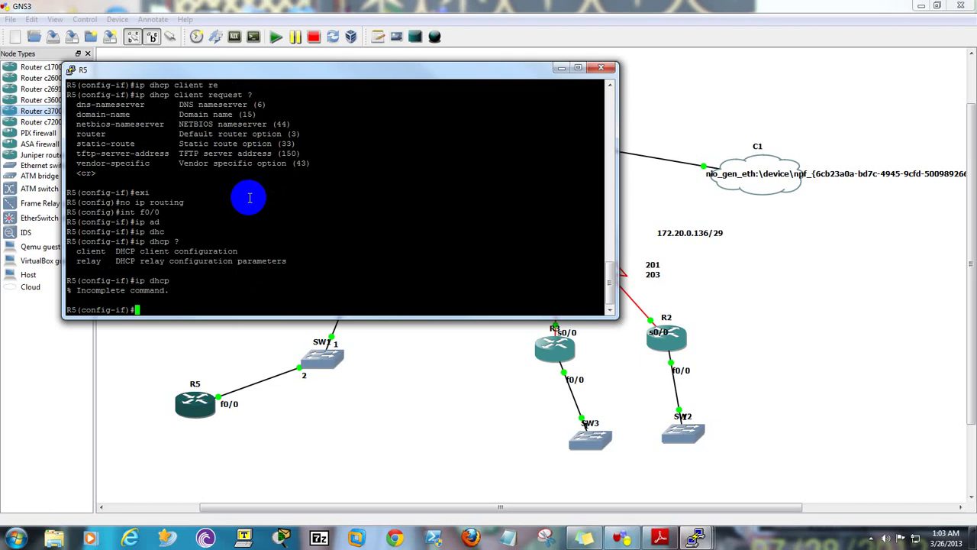
- Try ip dhcp client without further options on R5's f0/0, and list its available options
type("cli")
key("Tab")
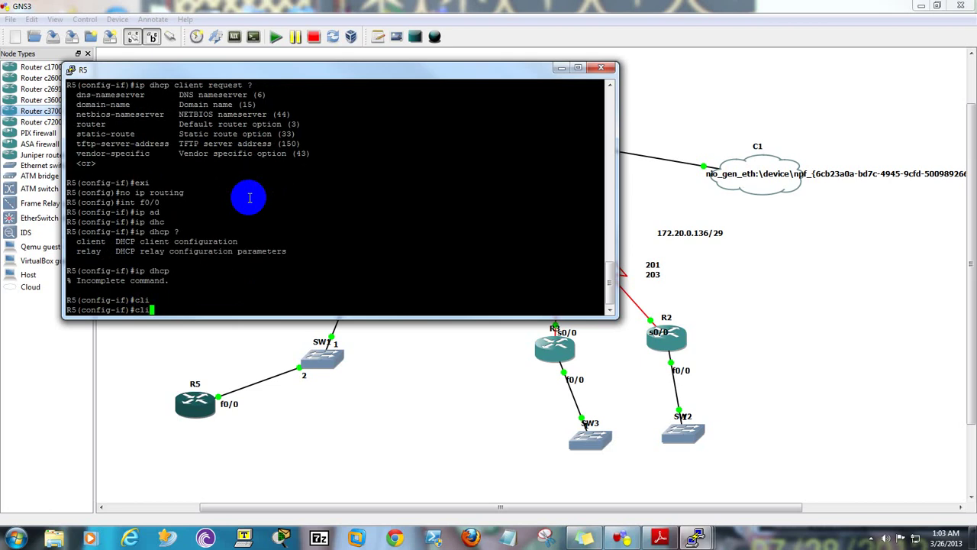
key("Up")
type("cli")
key("Tab")
key("Return")
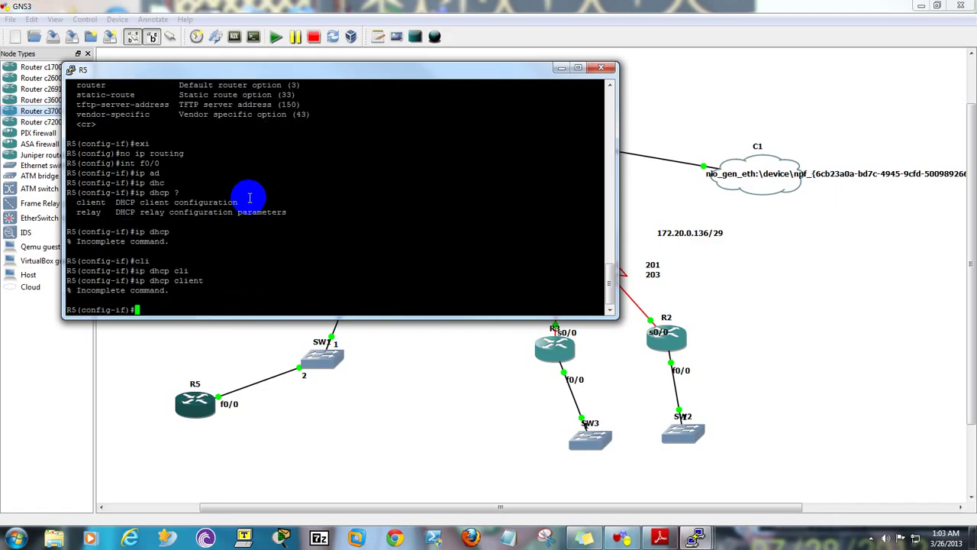
key("Up")
type("?")
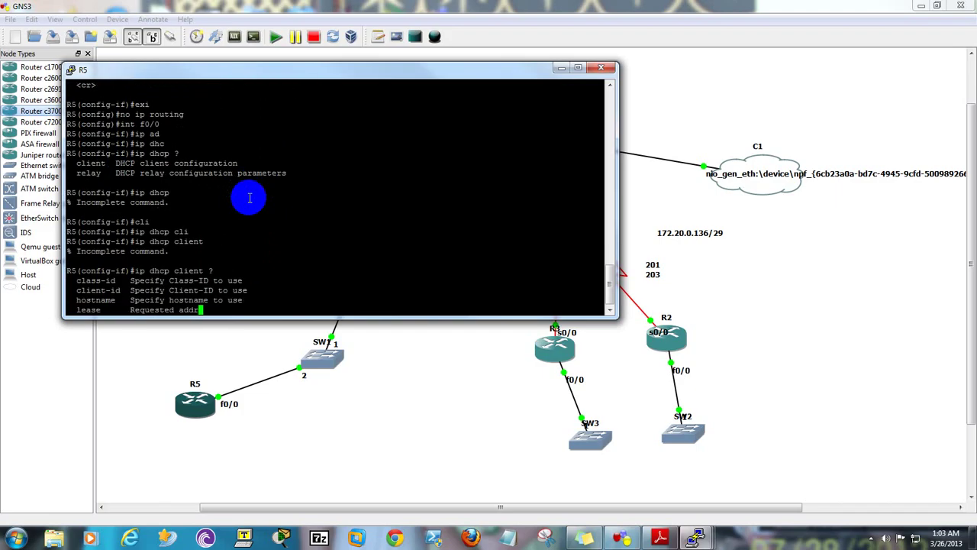
- Bring up R1's console and review the interface section of its running configuration for the FastEthernet0/0 DHCP addressing command
left_click(626, 210)
right_click(464, 129)
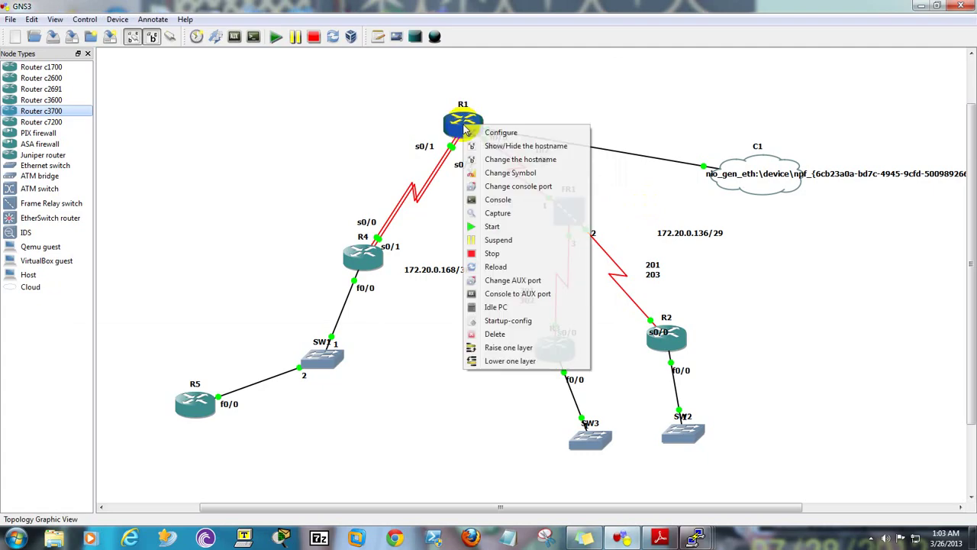
left_click(504, 200)
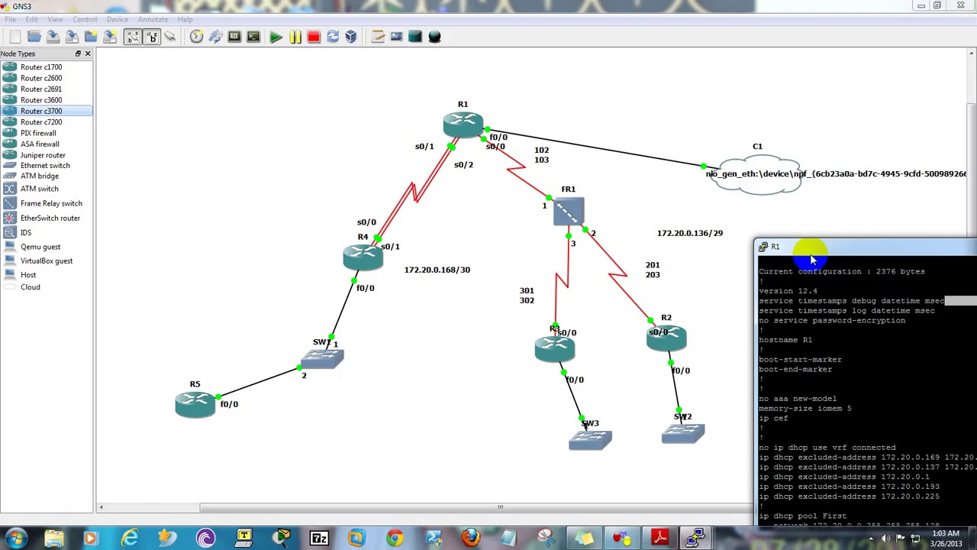
left_click_drag(809, 248, 572, 188)
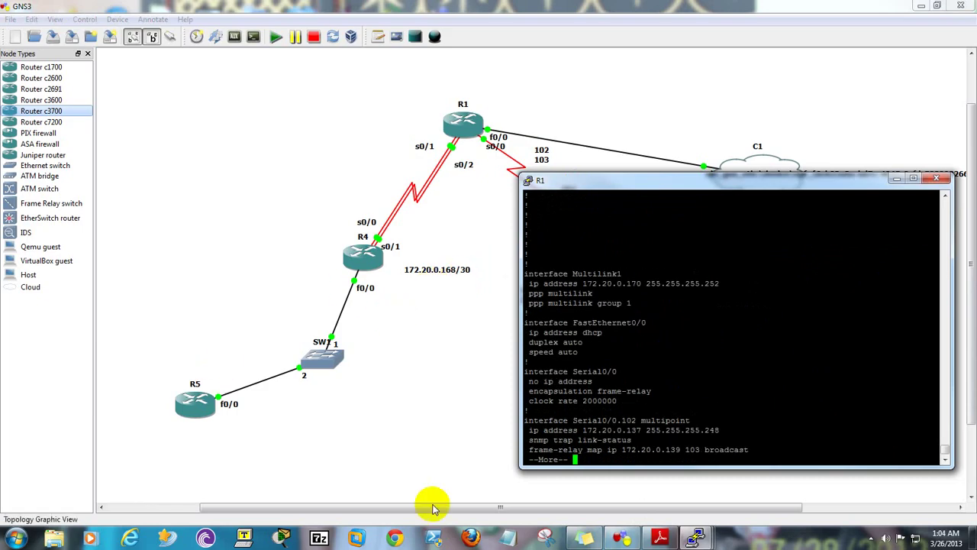
- Return to R5's console, set f0/0 to obtain its address with ip add dhcp, and end configuration mode
mouse_move(696, 538)
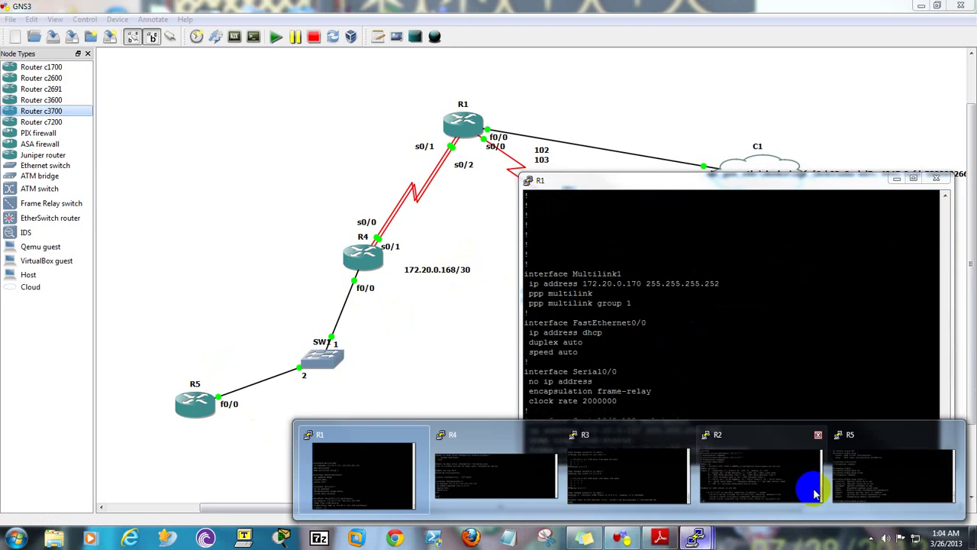
left_click(778, 477)
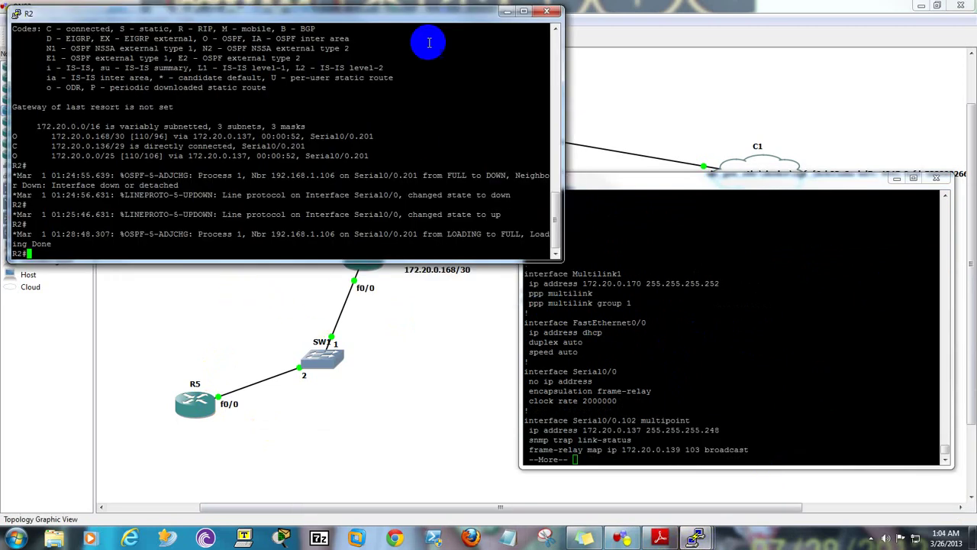
left_click(507, 12)
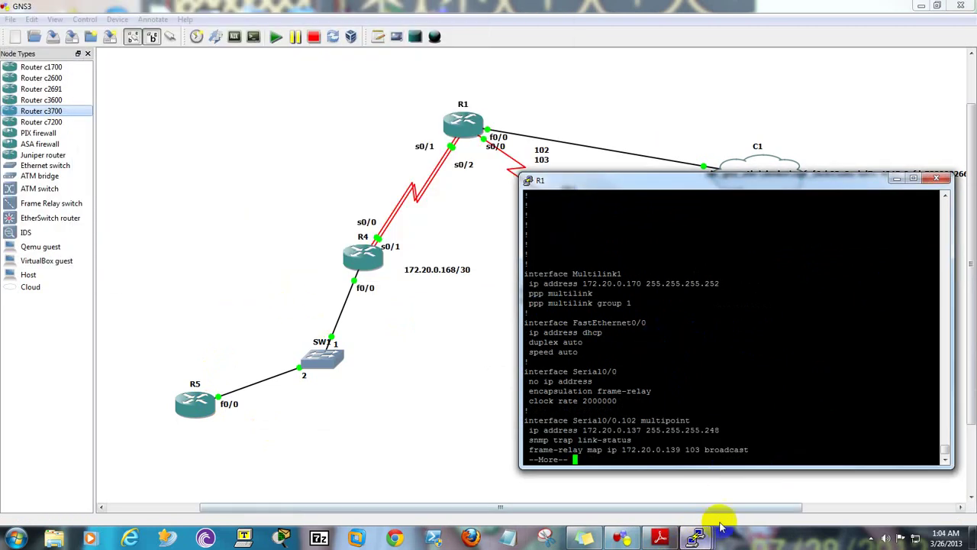
mouse_move(697, 538)
left_click(872, 471)
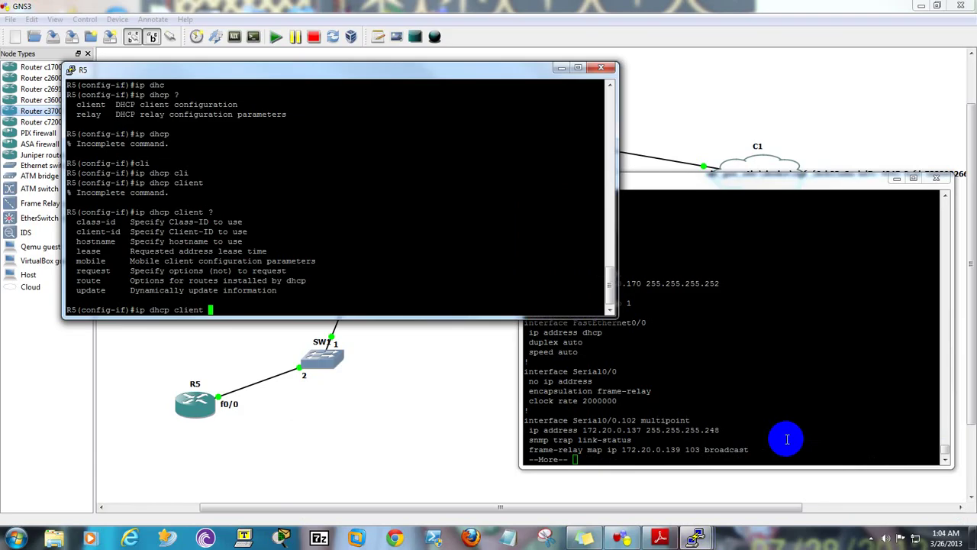
key("BackSpace")
key("BackSpace")
key("BackSpace")
key("BackSpace")
key("BackSpace")
key("BackSpace")
key("BackSpace")
key("BackSpace")
key("BackSpace")
key("BackSpace")
key("BackSpace")
key("BackSpace")
key("BackSpace")
key("BackSpace")
key("BackSpace")
type("p add dhcp")
key("Return")
type("end")
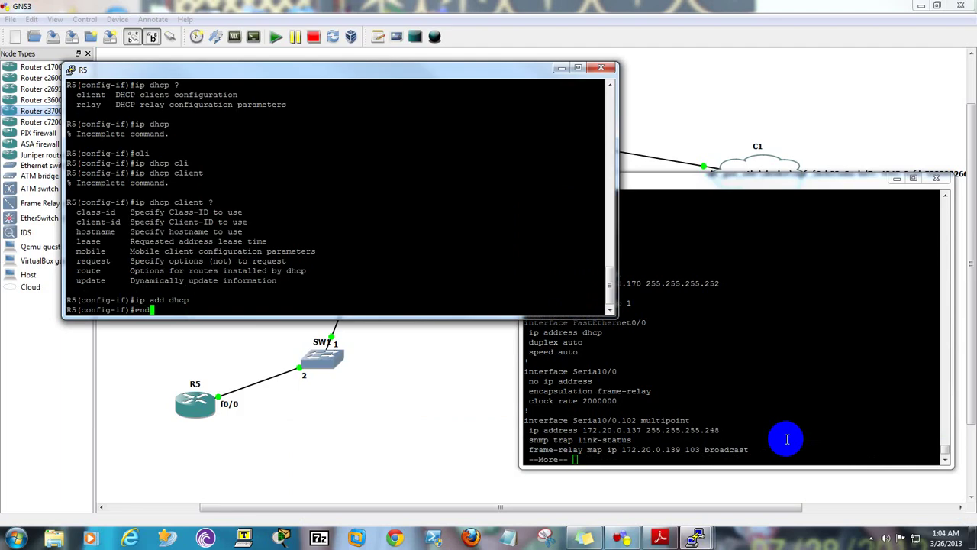
key("Return")
key("Return")
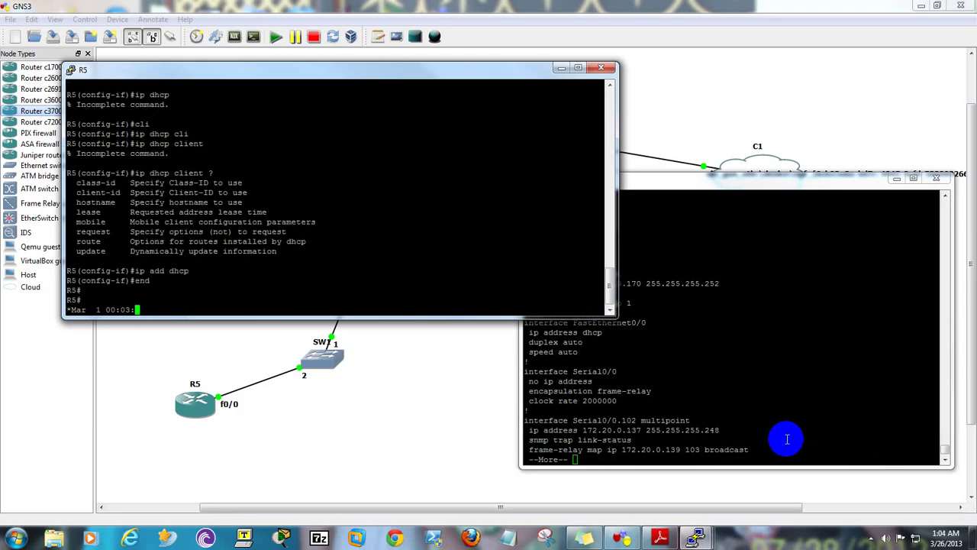
- Move R1's console clear of R5's and check R5's interface addresses with sh ip int br
left_click(703, 461)
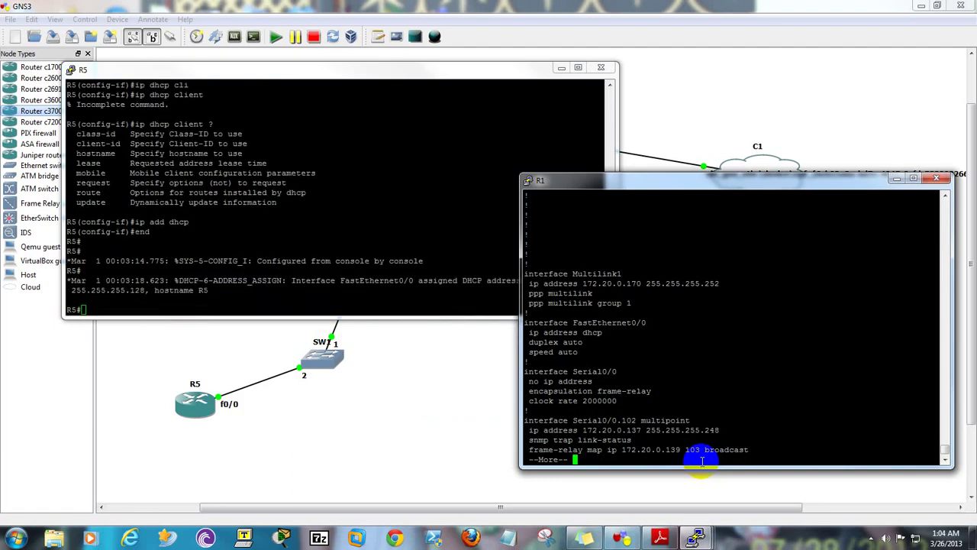
left_click_drag(708, 179, 768, 167)
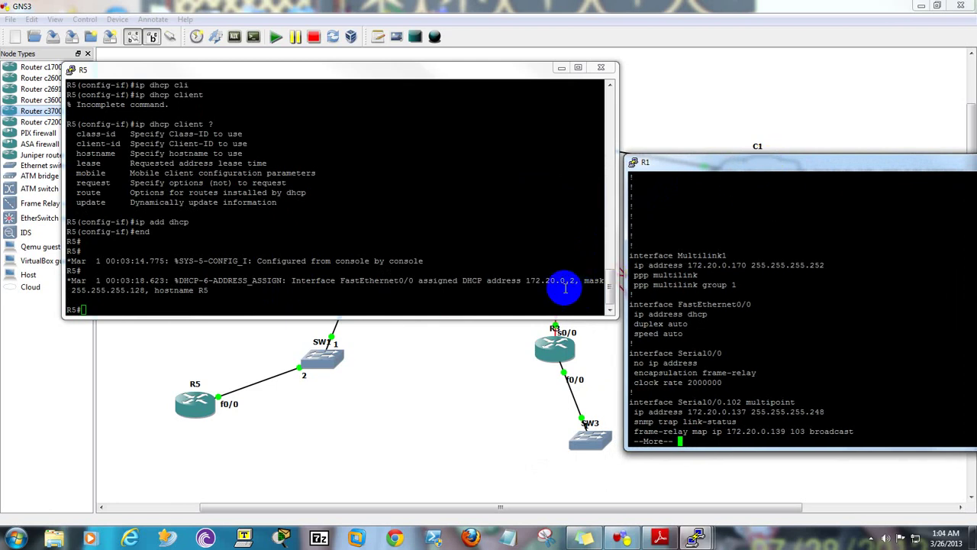
left_click(432, 311)
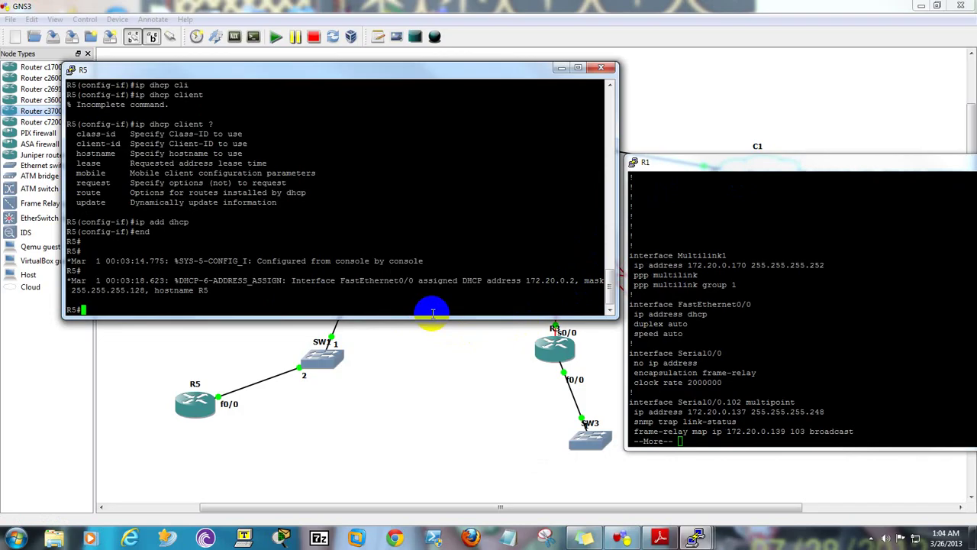
type("sh ip int br")
key("Return")
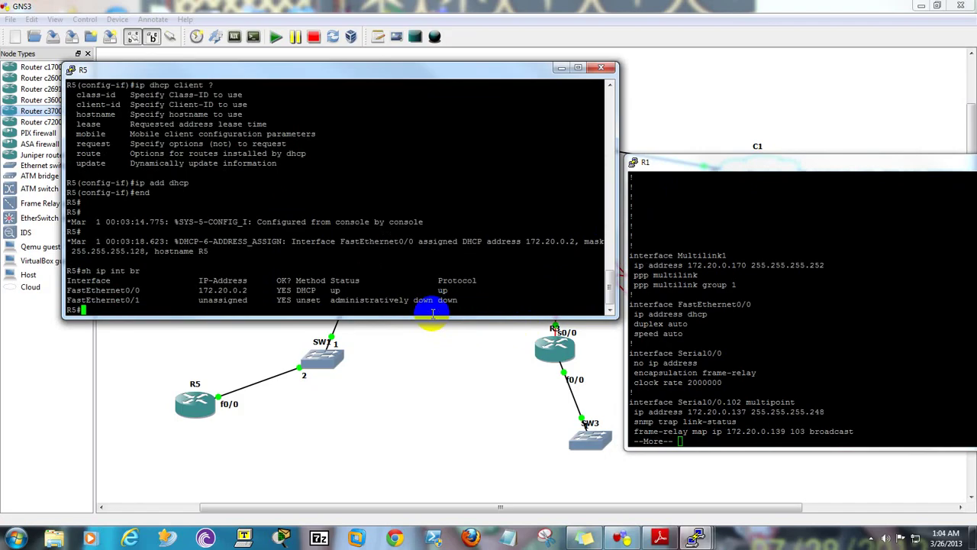
- Finish R1's running configuration listing, list the show ip dhcp options, and display all DHCP pools with sho ip dhcp pool
left_click(716, 440)
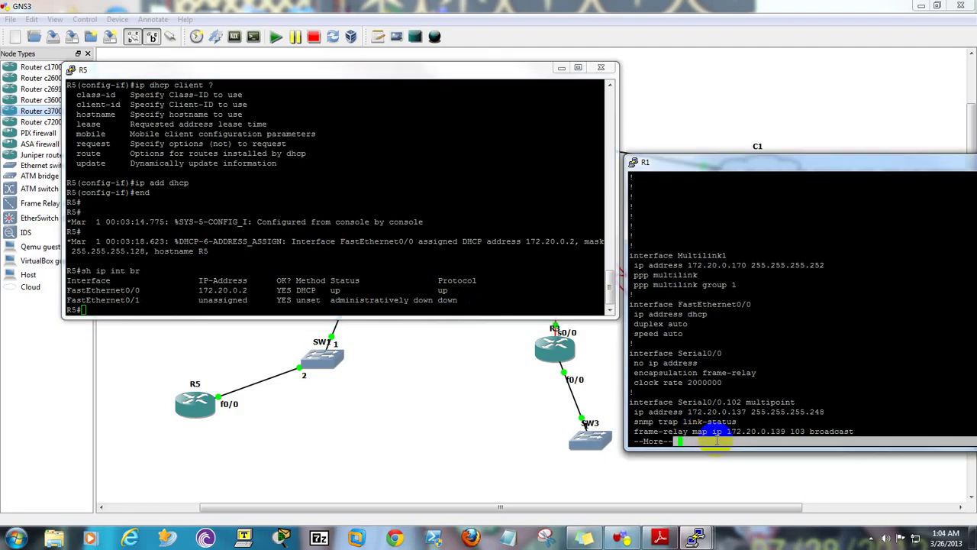
key("space")
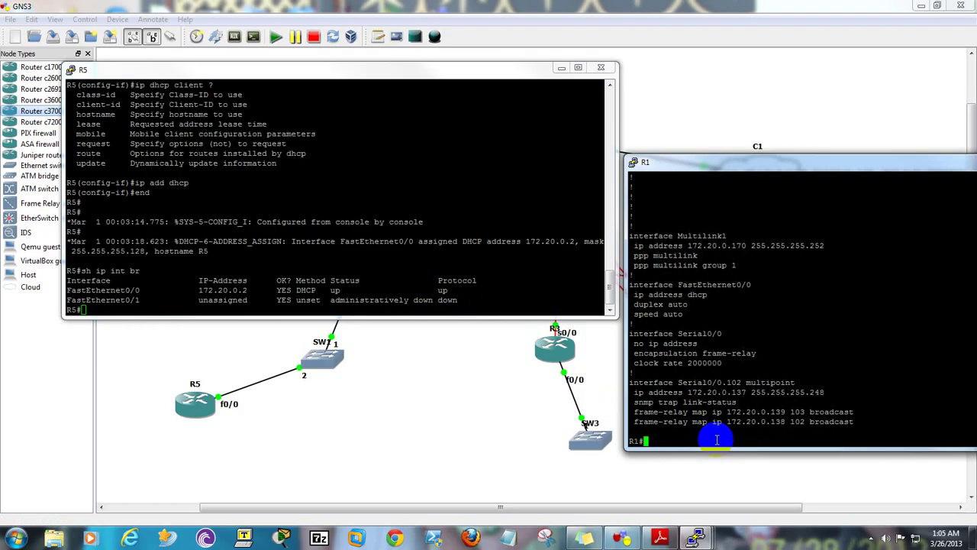
type("sho ip dhcp ?")
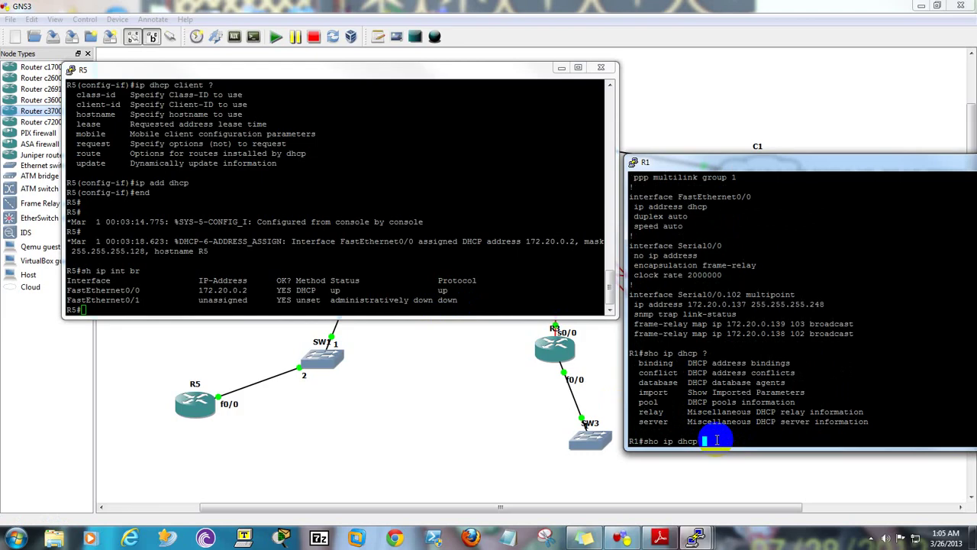
type("pool")
key("Return")
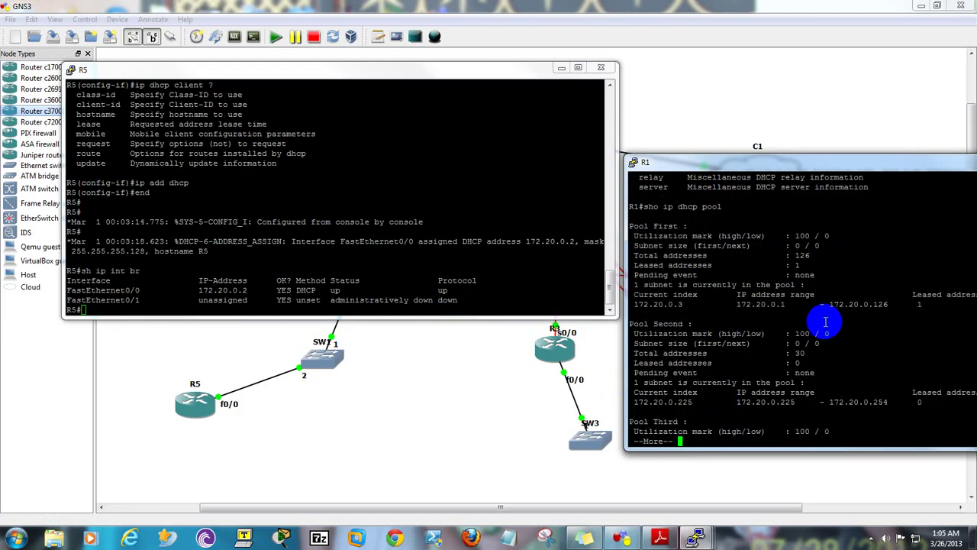
left_click_drag(868, 157, 608, 163)
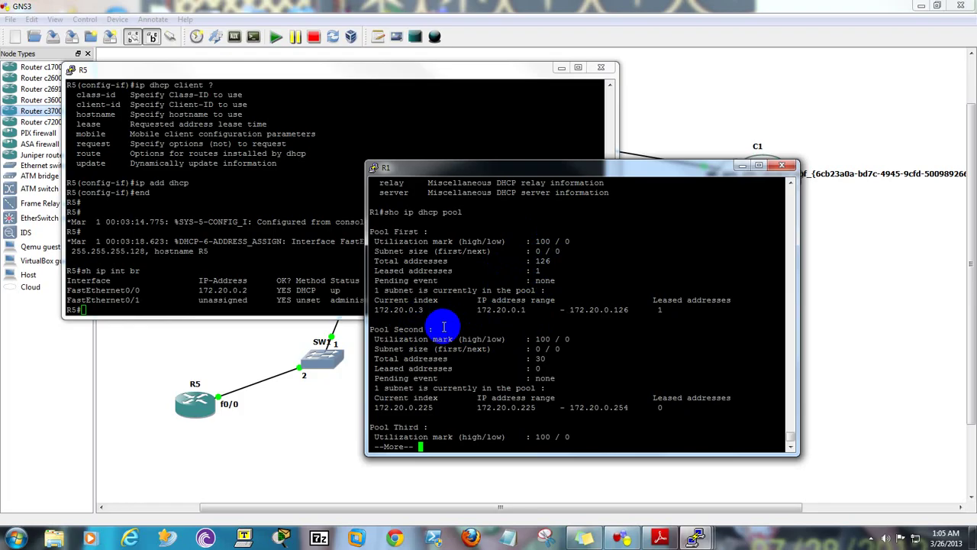
key("space")
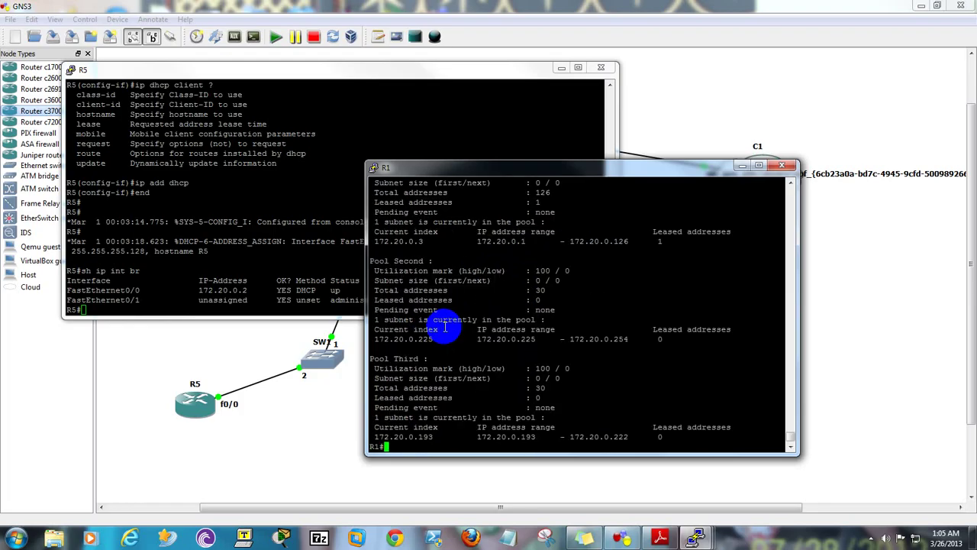
- Review R1's DHCP pool listing and arrange R5's and R1's consoles so that both are readable without overlapping
scroll(463, 334, "up", 5)
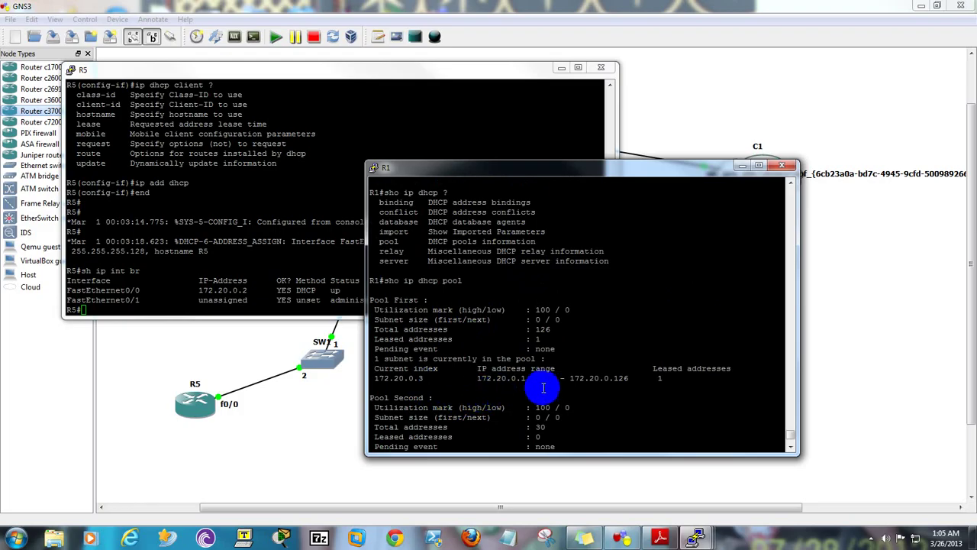
scroll(664, 384, "down", 5)
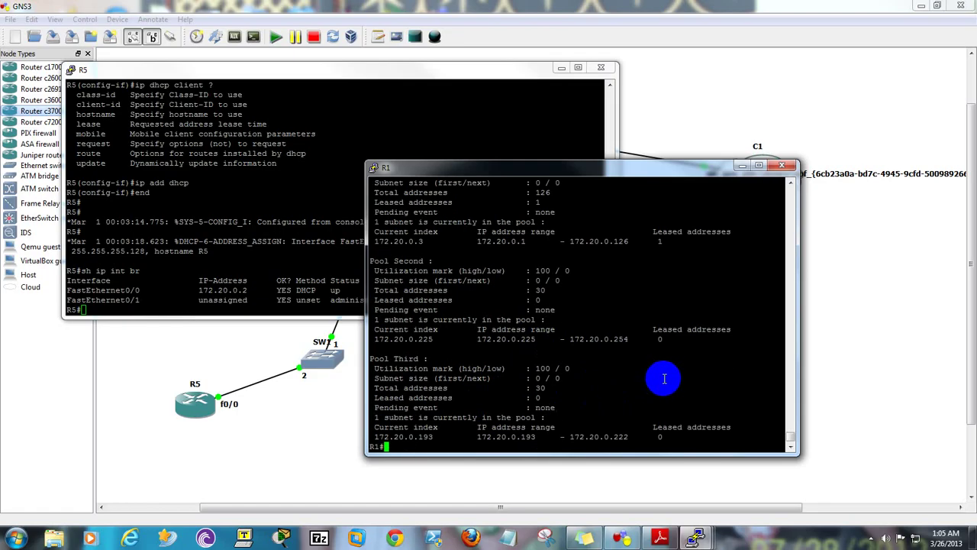
left_click(231, 303)
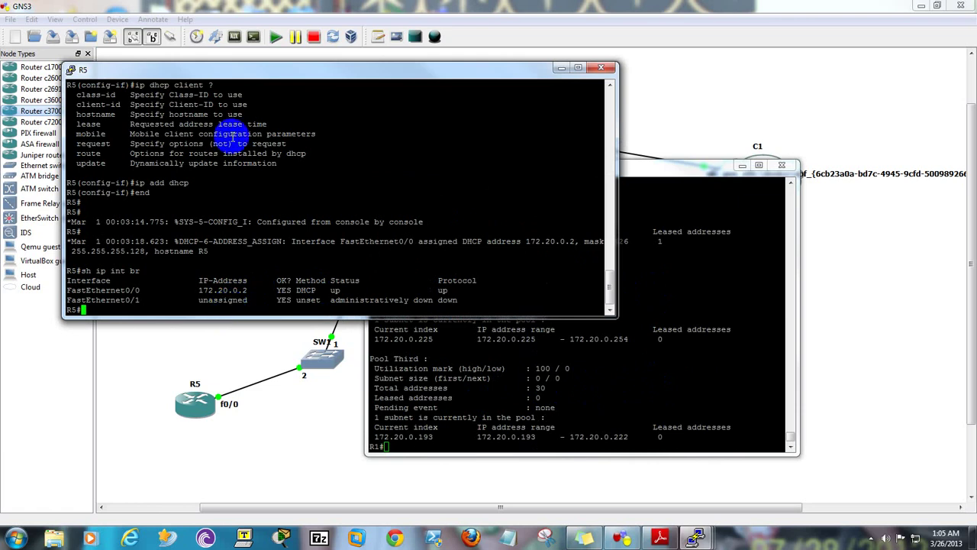
left_click_drag(316, 67, 246, 242)
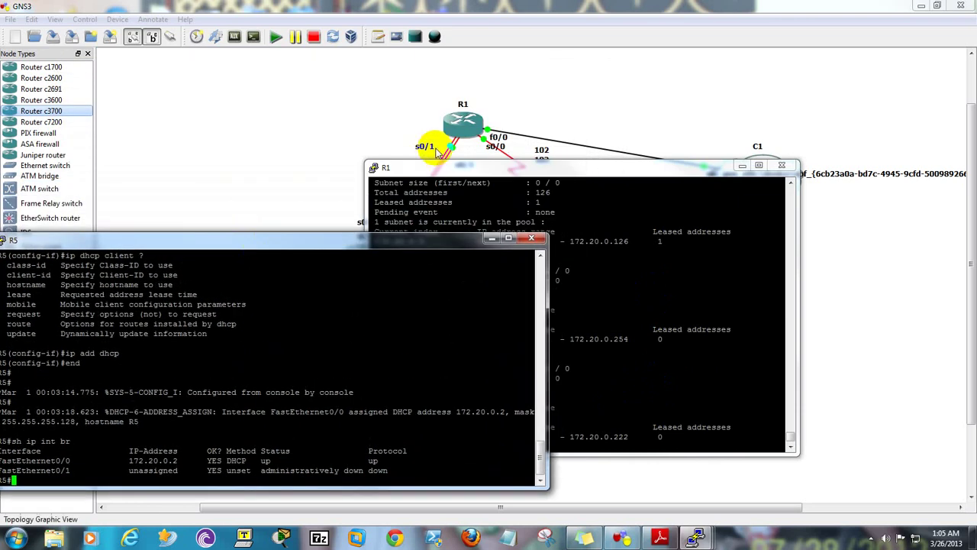
left_click_drag(586, 170, 788, 16)
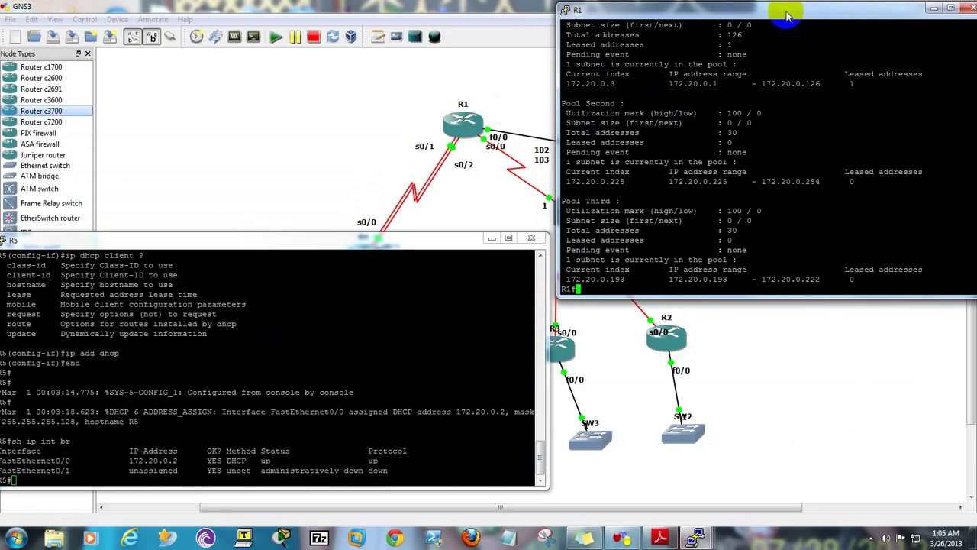
type("deb")
key("BackSpace")
key("BackSpace")
key("BackSpace")
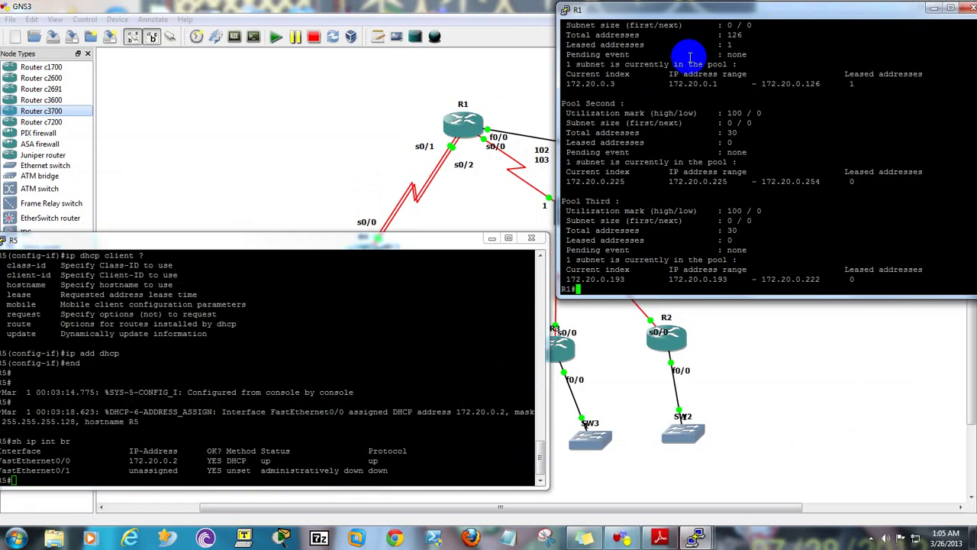
- Enter configuration mode on R5 and shut down interface f0/0
left_click(316, 472)
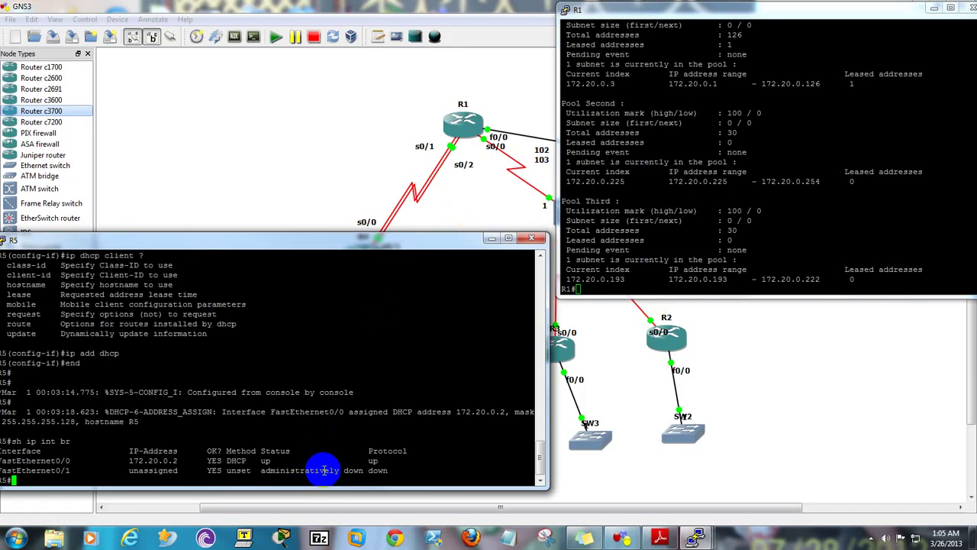
type("conf t")
key("Return")
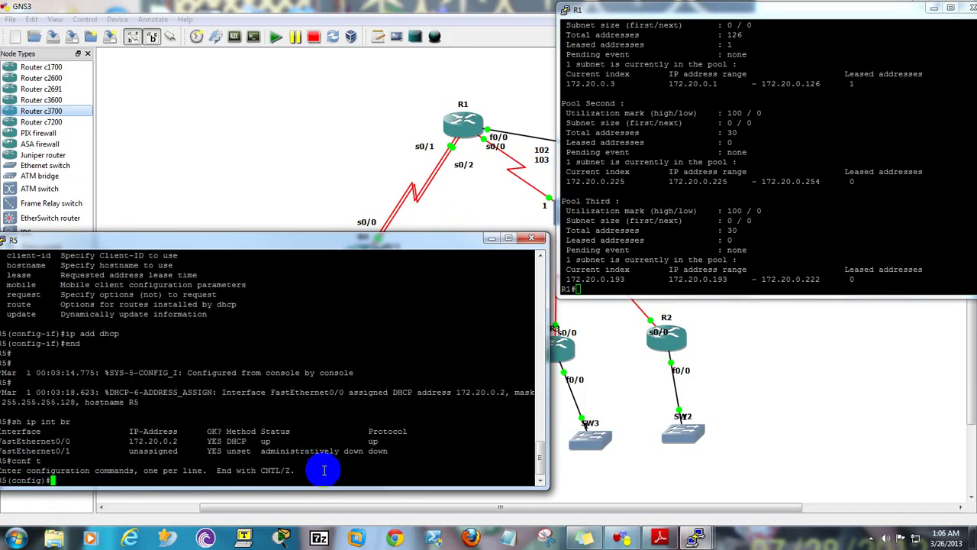
type("int f0/0")
key("Return")
type("shut")
key("Return")
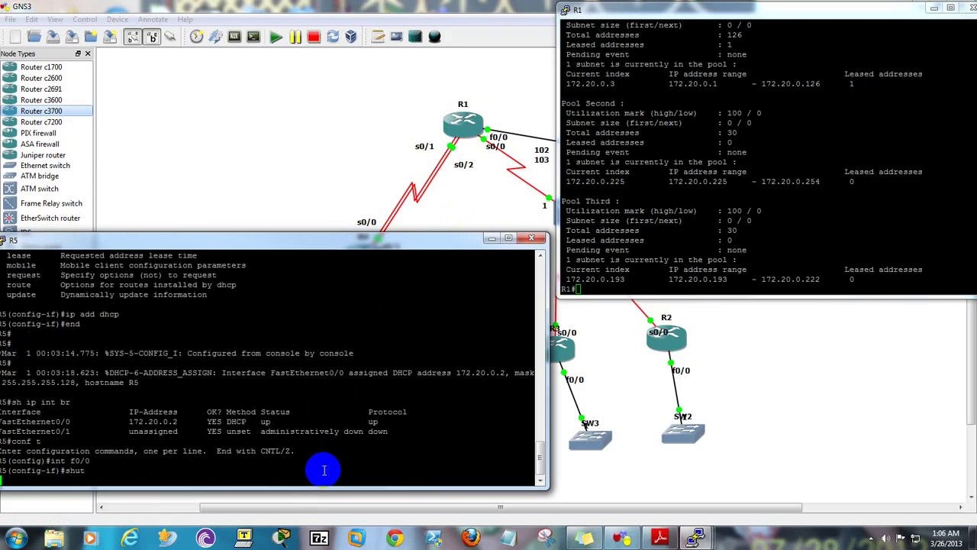
- Try to look up debug ip d and debug dhcp options from R5's interface configuration mode
double_click(325, 244)
type("debug")
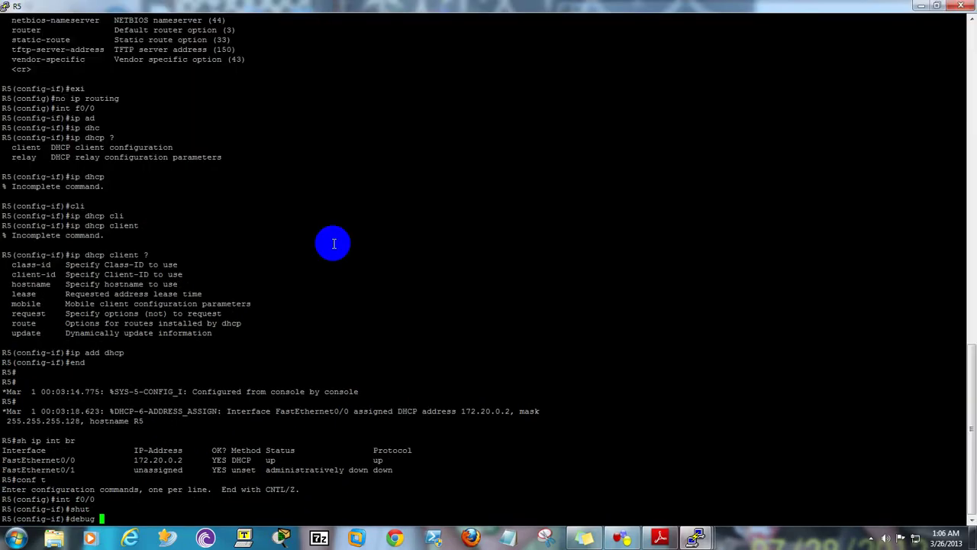
left_click_drag(397, 9, 302, 259)
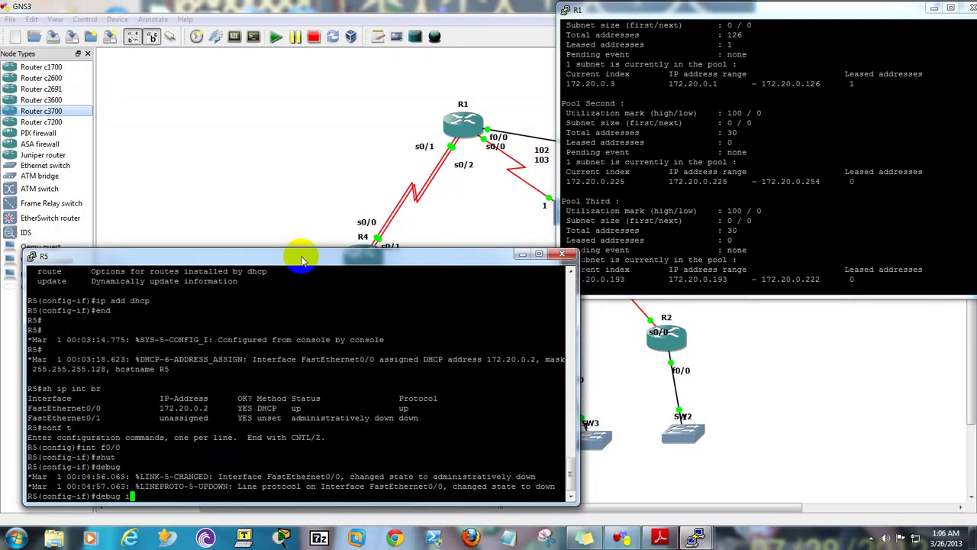
type("ip ")
type("dch")
key("BackSpace")
key("BackSpace")
type("hjcp")
key("BackSpace")
key("Tab")
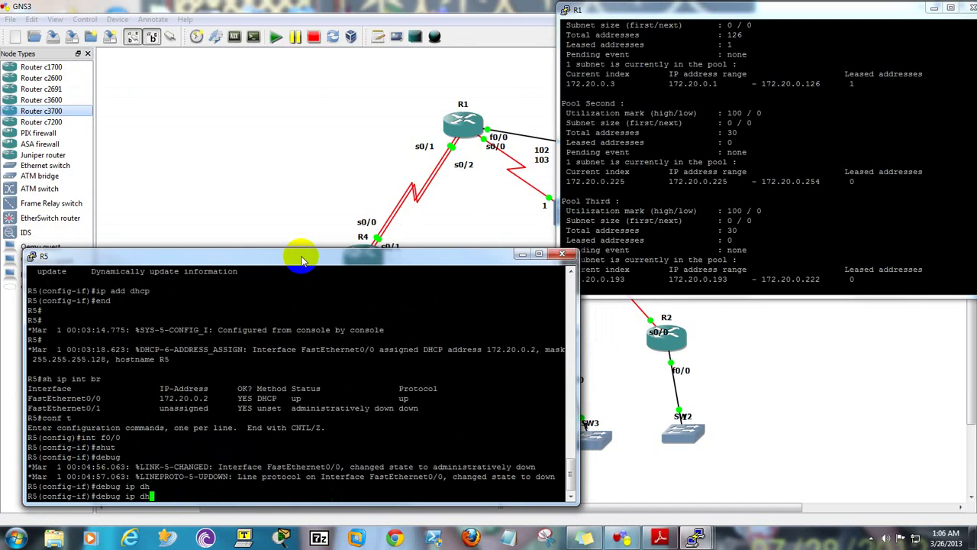
key("BackSpace")
type("?")
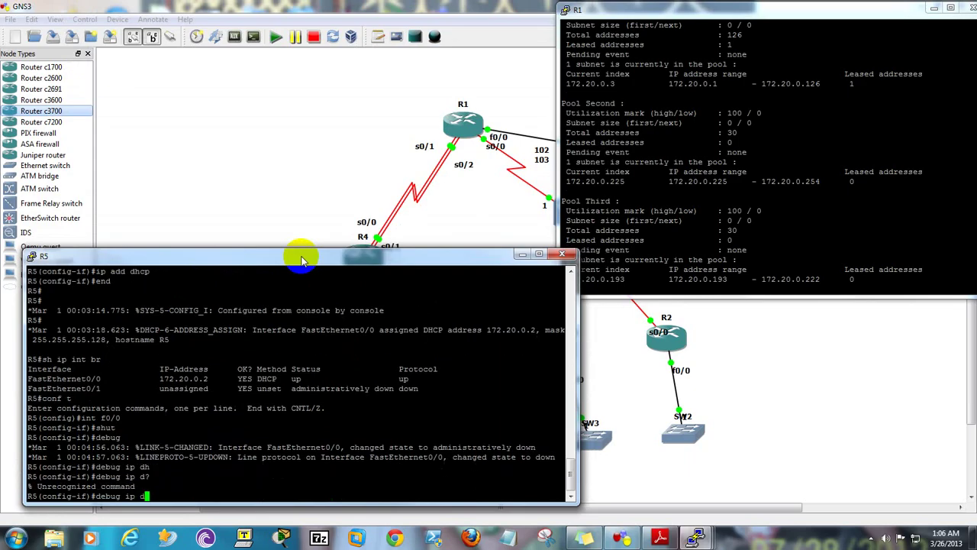
key("BackSpace")
key("BackSpace")
key("BackSpace")
key("BackSpace")
type("dhcp ?")
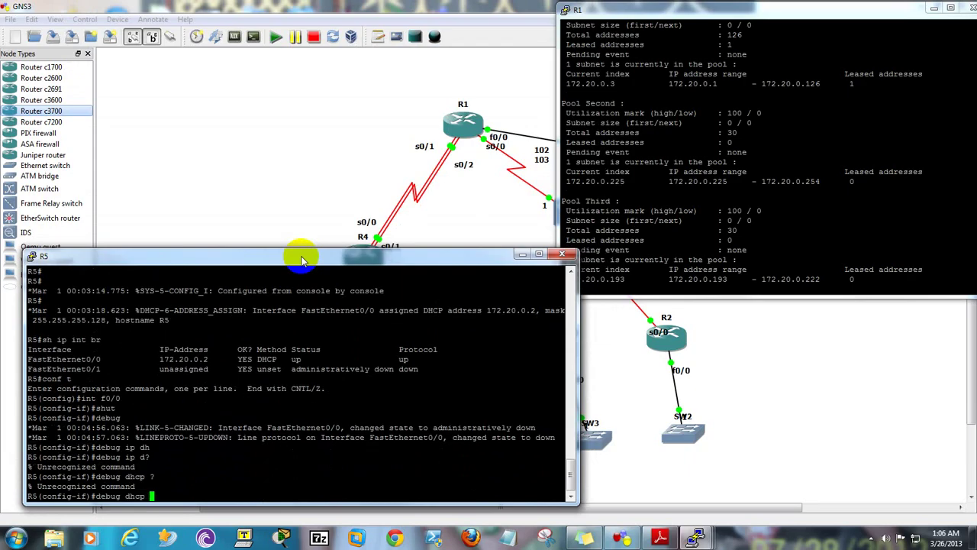
- Discard the pending debug command on R5 and end configuration mode
key("BackSpace")
key("BackSpace")
key("BackSpace")
key("BackSpace")
key("BackSpace")
key("BackSpace")
key("BackSpace")
key("BackSpace")
key("BackSpace")
key("BackSpace")
key("BackSpace")
type("end")
key("Return")
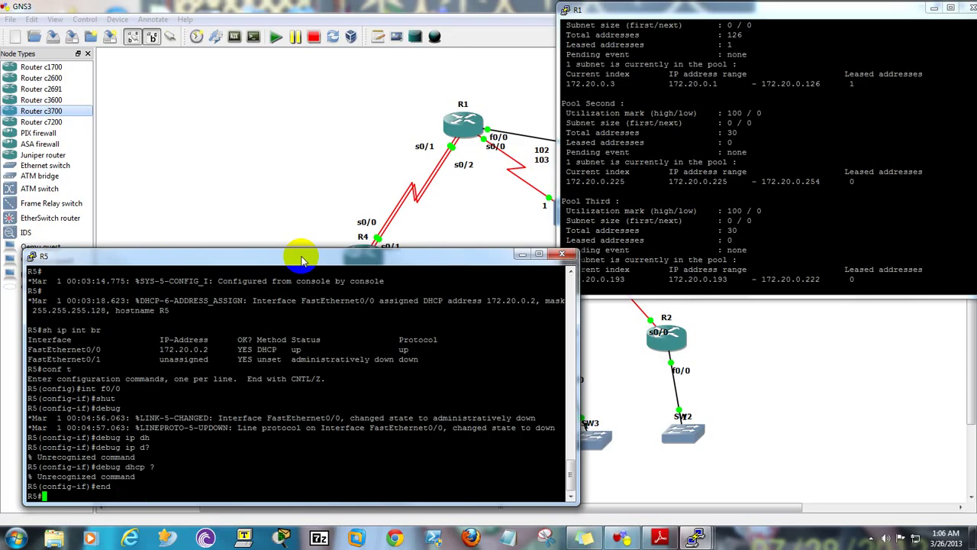
- List the debug ip dhcp options from R5's privileged prompt
type("debug ")
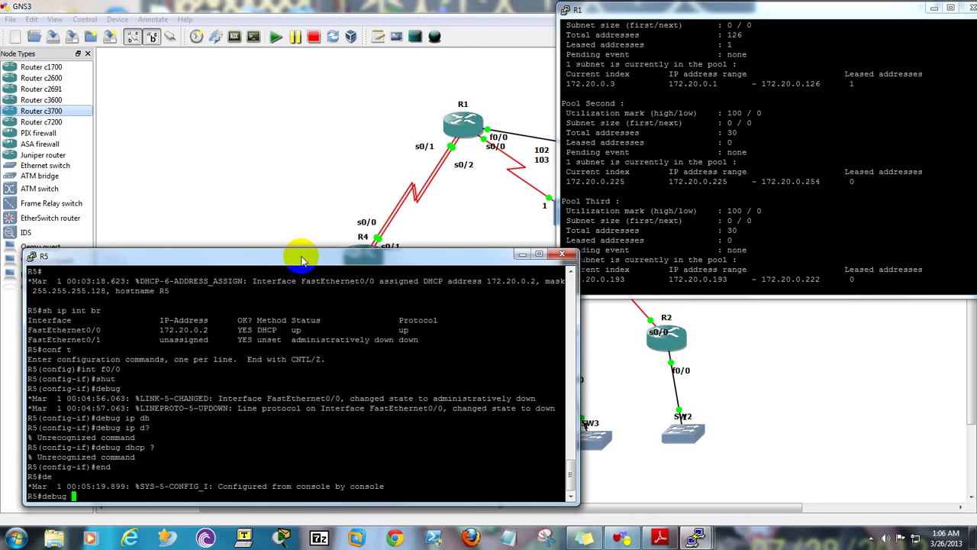
type("ip dhcp s?")
key("BackSpace")
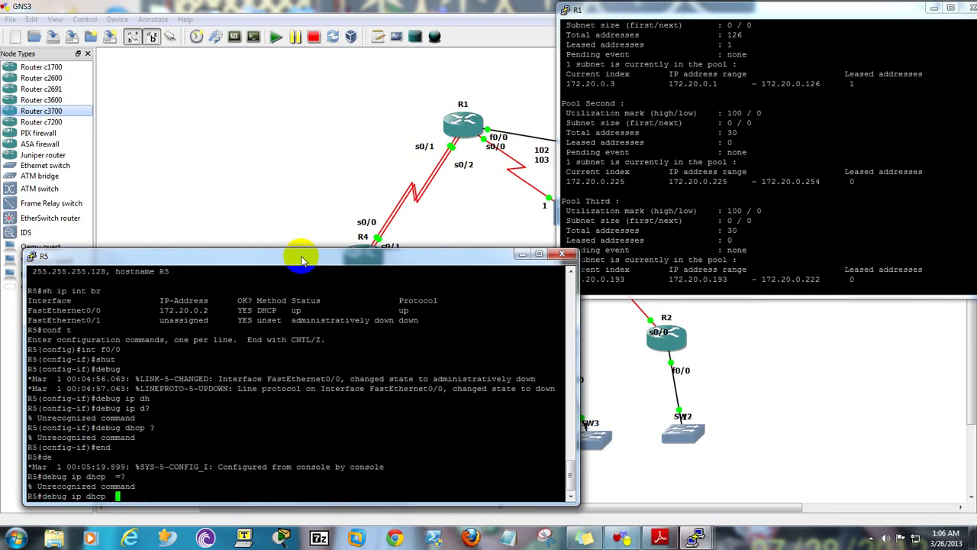
type("?")
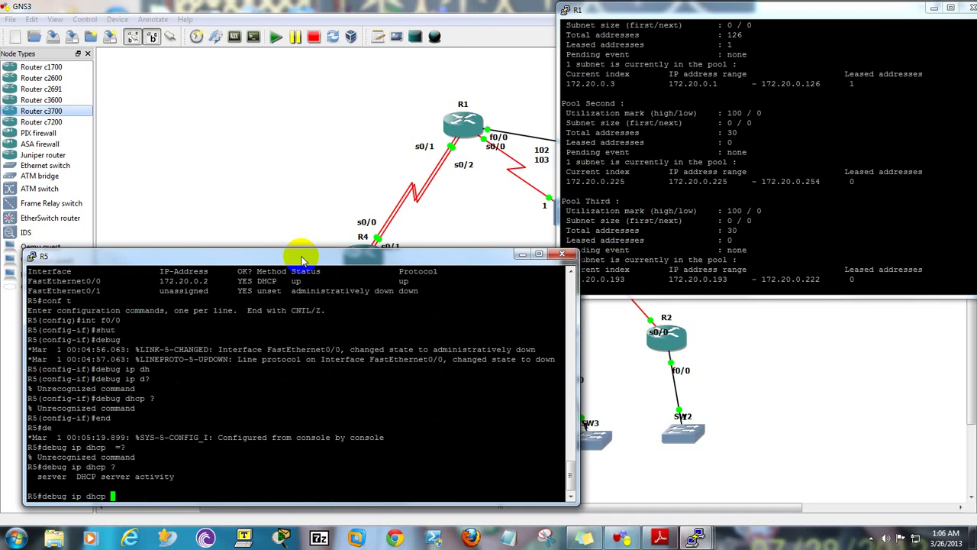
- List R5's debug dhcp options, turn on debug dhcp detail, and enter global configuration mode
key("BackSpace")
key("BackSpace")
key("BackSpace")
key("BackSpace")
key("BackSpace")
key("BackSpace")
key("BackSpace")
key("BackSpace")
key("BackSpace")
type("dhcp")
key("BackSpace")
key("BackSpace")
key("BackSpace")
key("BackSpace")
key("BackSpace")
type("dhcp ?")
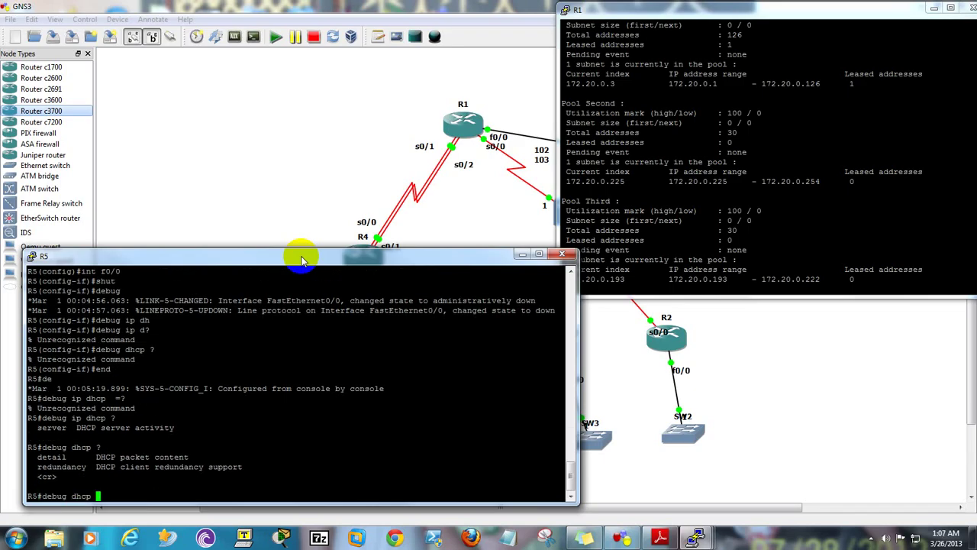
type("detail")
key("Return")
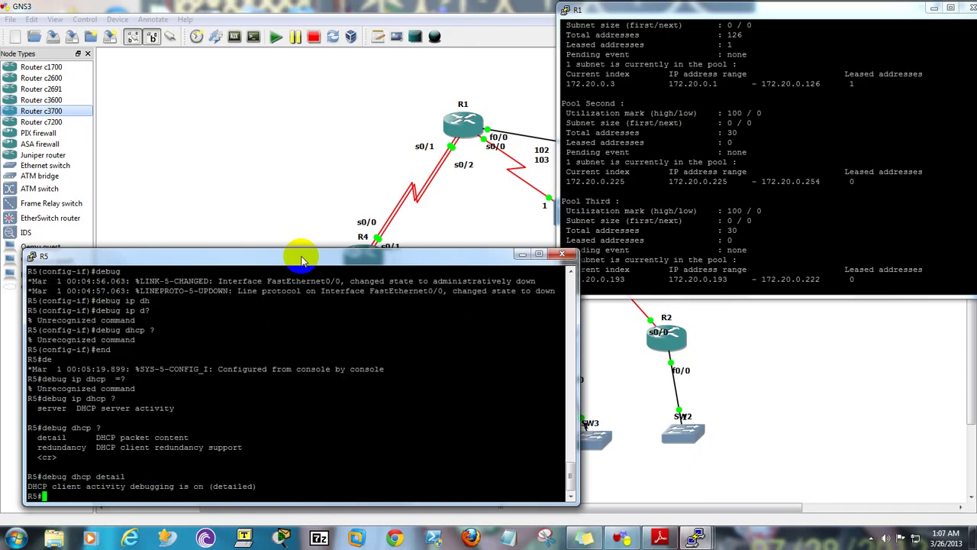
type("conf t")
key("Return")
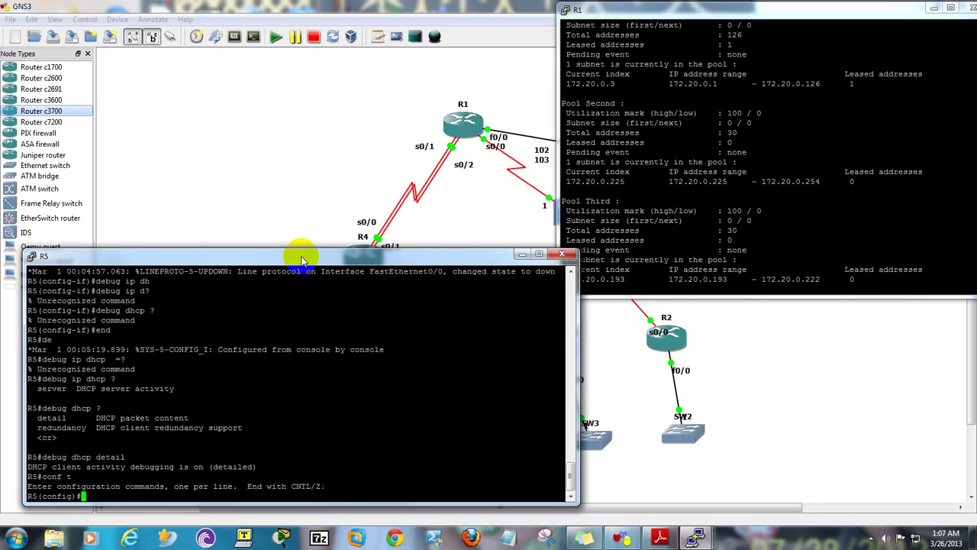
- Display R1's DHCP pools with sho ip dhcp pool and compare the leased addresses with the earlier listing
left_click(701, 284)
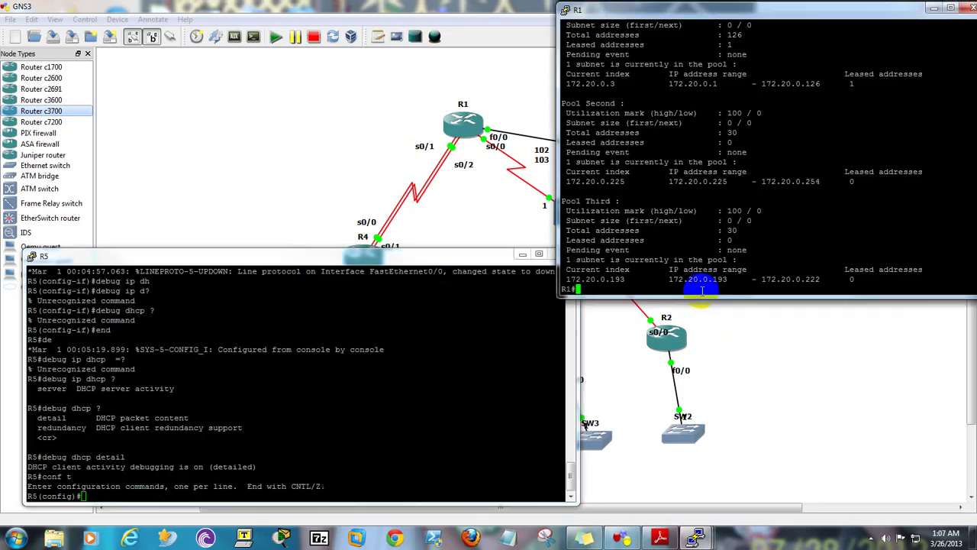
key("Up")
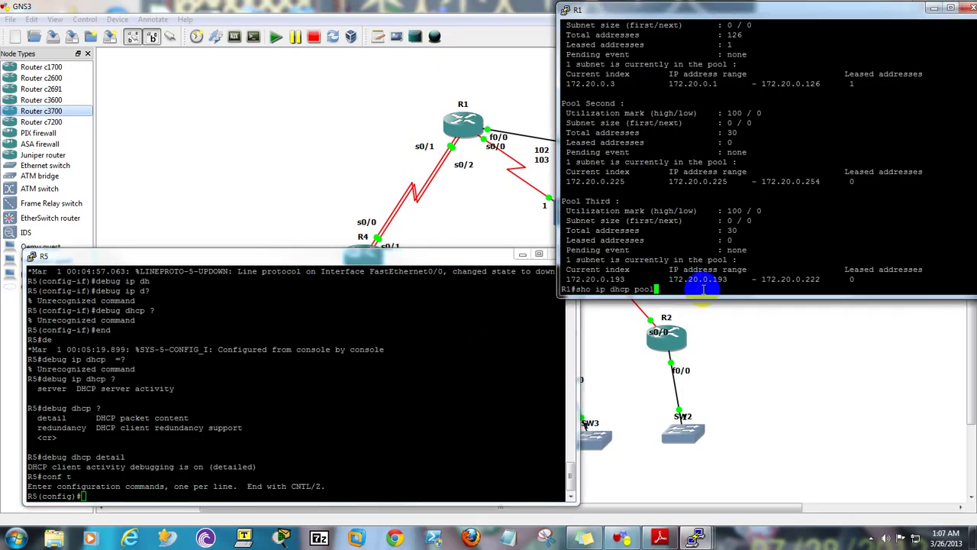
key("Return")
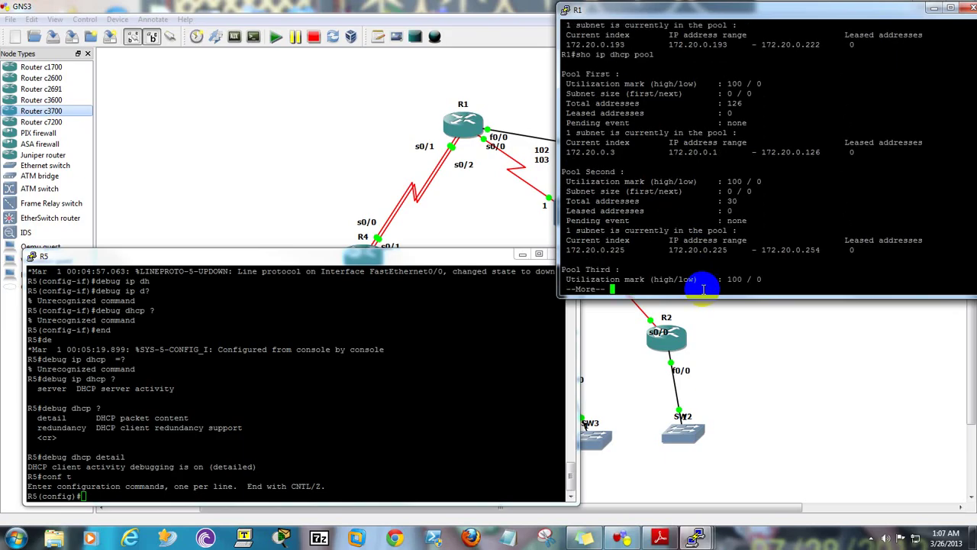
key("space")
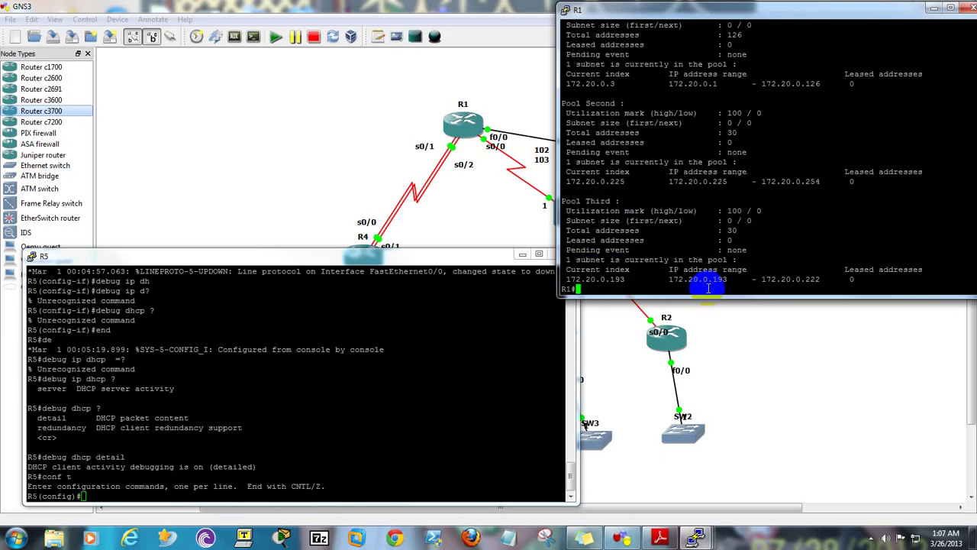
key("Up")
key("Return")
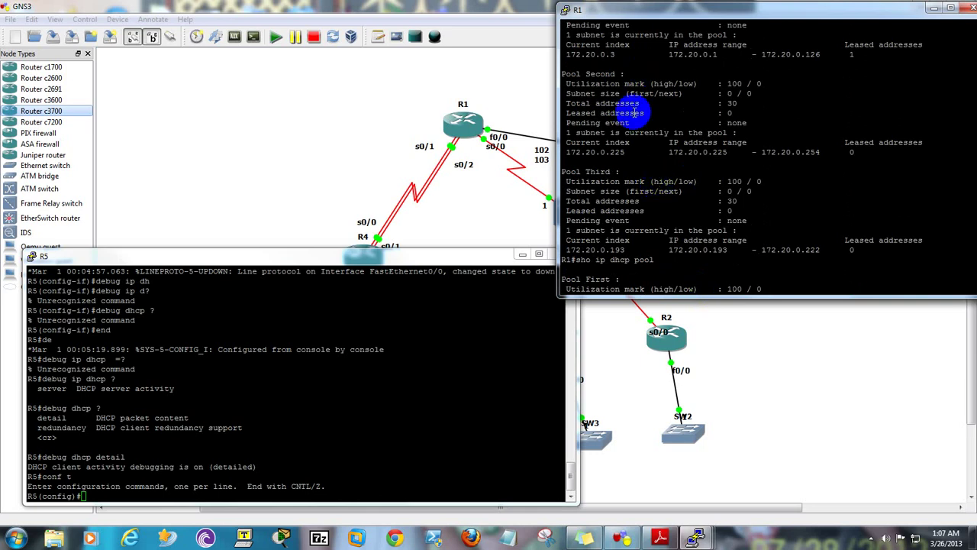
scroll(633, 112, "up", 5)
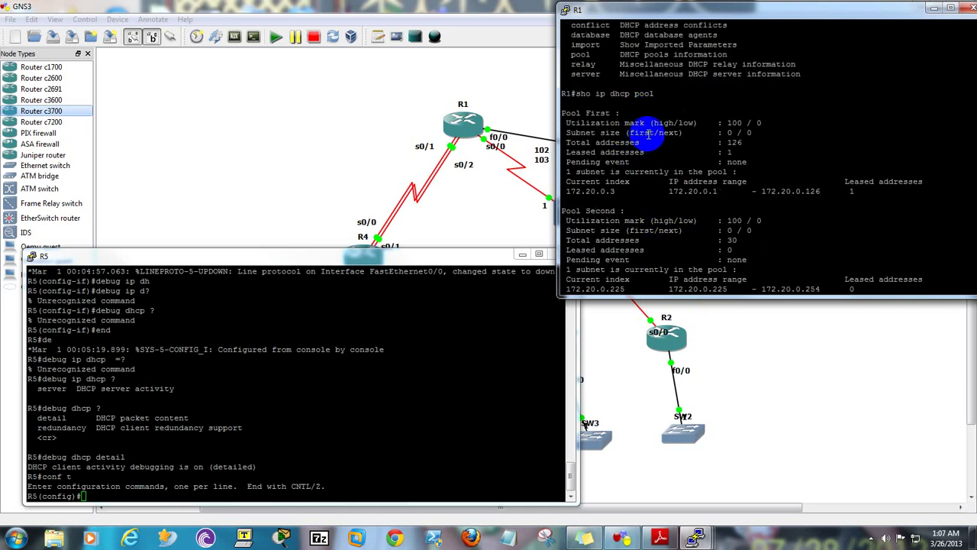
scroll(867, 194, "down", 4)
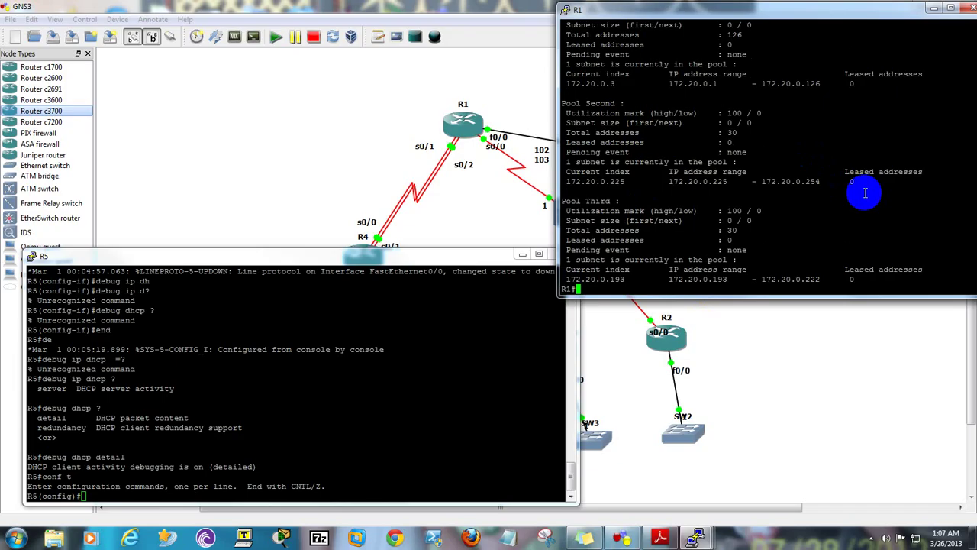
- Fill R1's console with blank prompt lines and display the full sho ip dhcp pool listing again
key("Return")
key("Return")
key("Return")
key("Return")
key("Return")
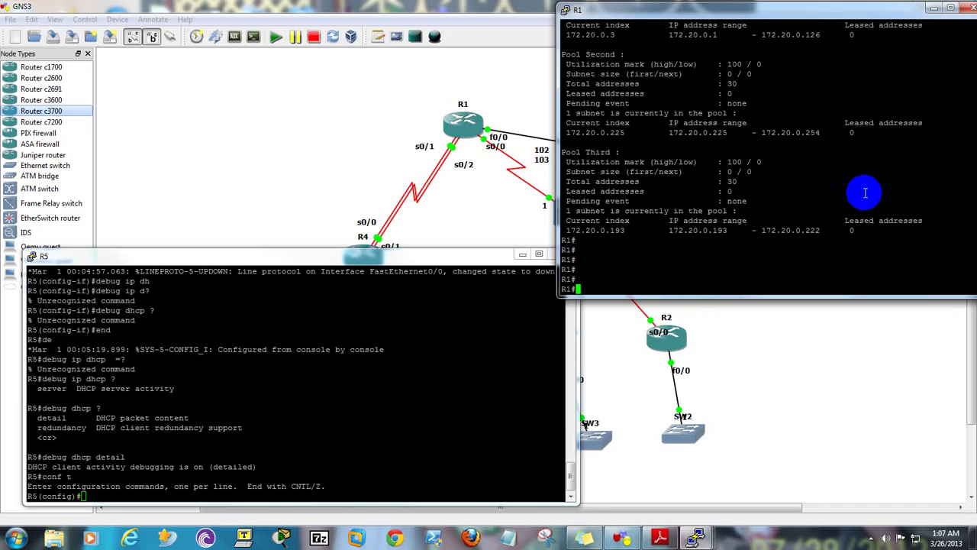
key("Return")
key("Return")
key("Return")
key("Return")
key("Return")
key("Return")
key("Return")
key("Return")
key("Return")
key("Return")
key("Return")
key("Return")
key("Return")
key("Return")
key("Return")
key("Return")
type("sho ip dhcp pool")
key("Return")
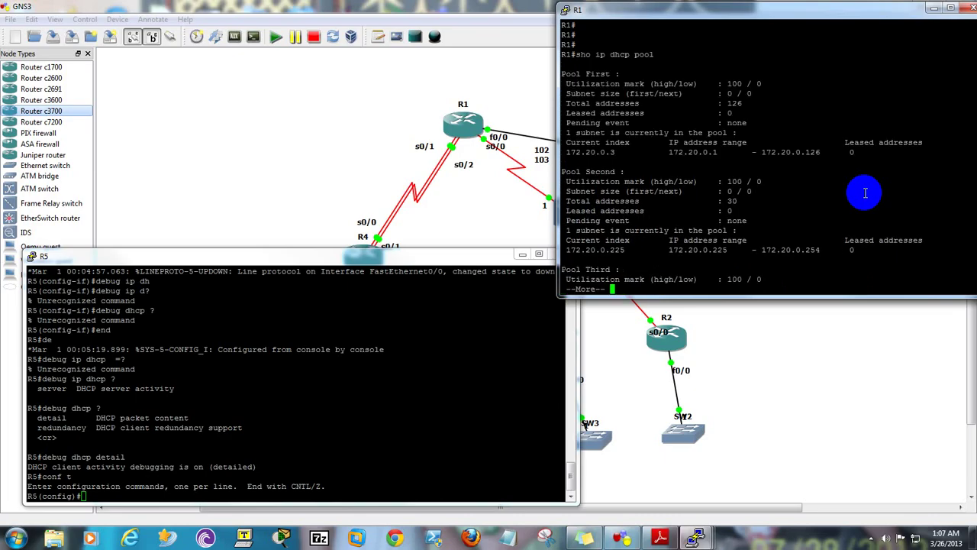
key("space")
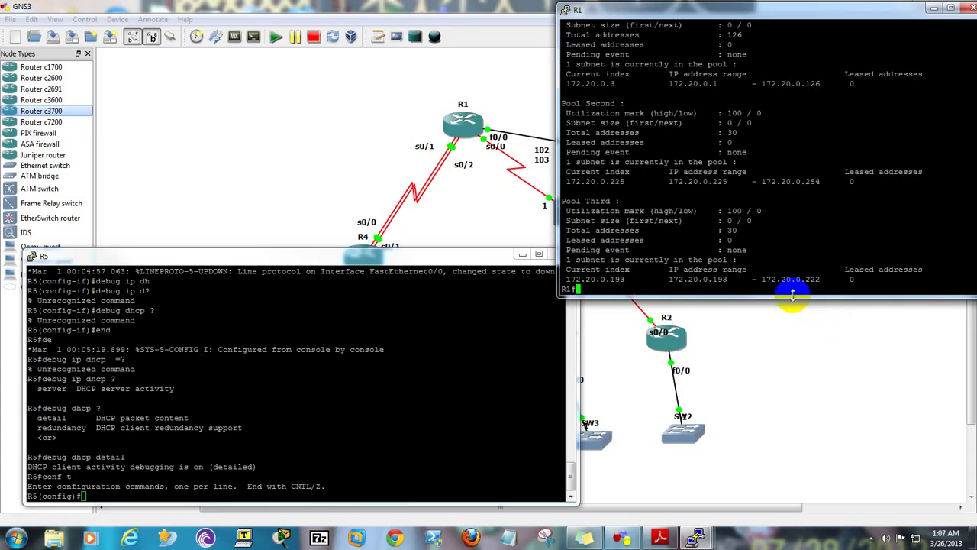
- Turn on detailed DHCP debugging on R1 with debug dhcp detail
type("debug dhcp det")
key("Tab")
key("Return")
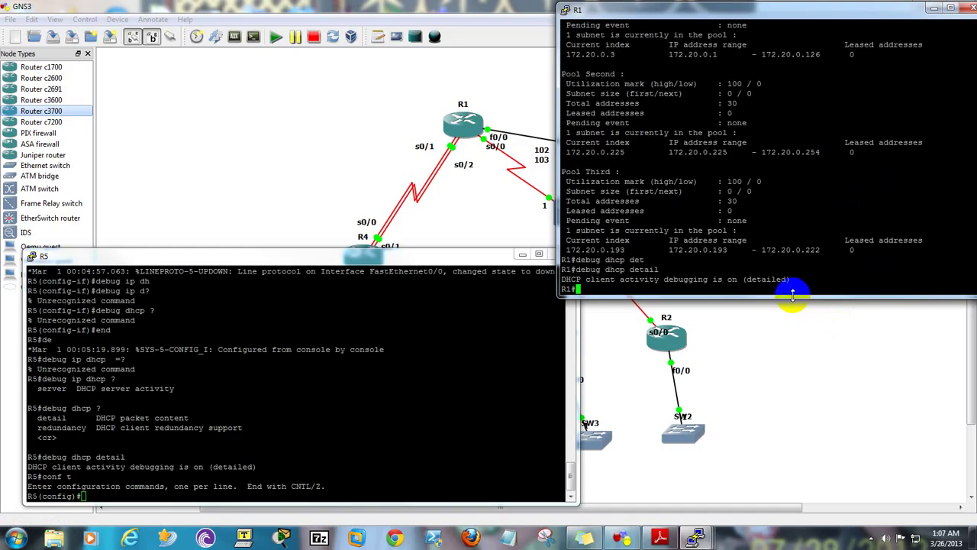
- Enable R5's FastEthernet0/0 interface with no shut to trigger a DHCP address request
left_click(129, 497)
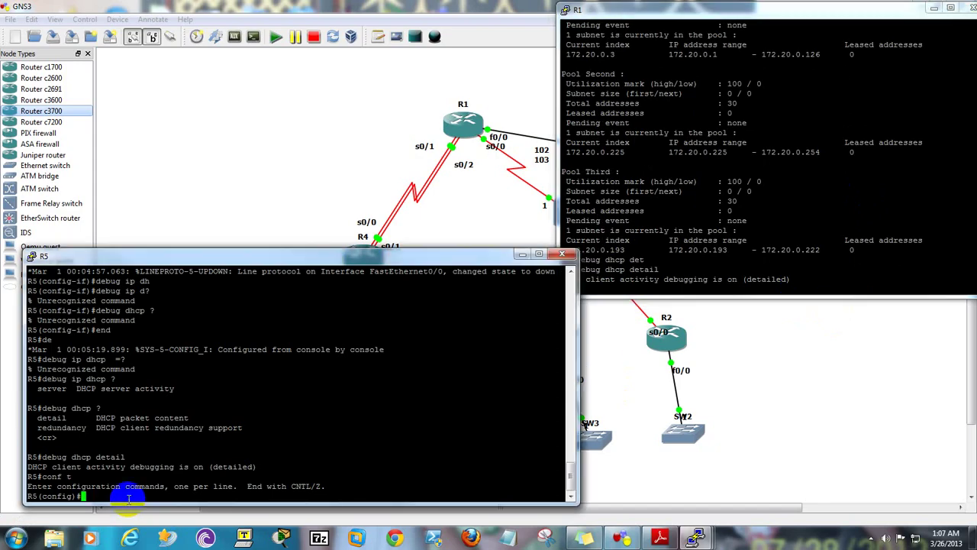
type("int f0/0")
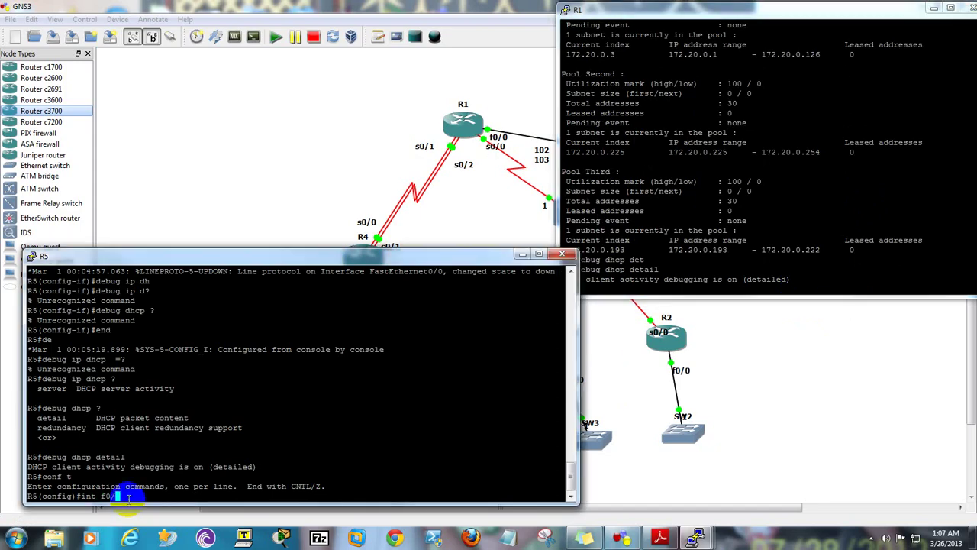
key("Return")
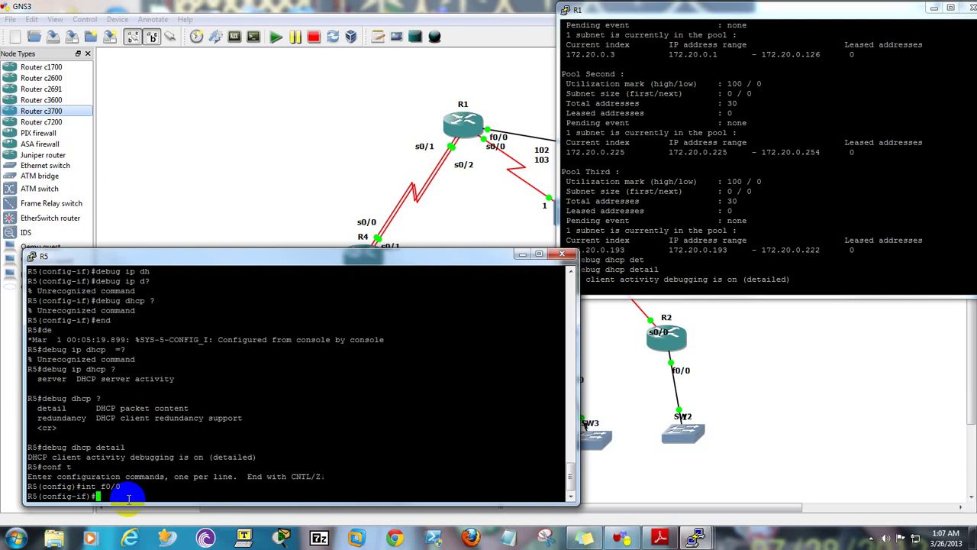
type("no shut")
key("Return")
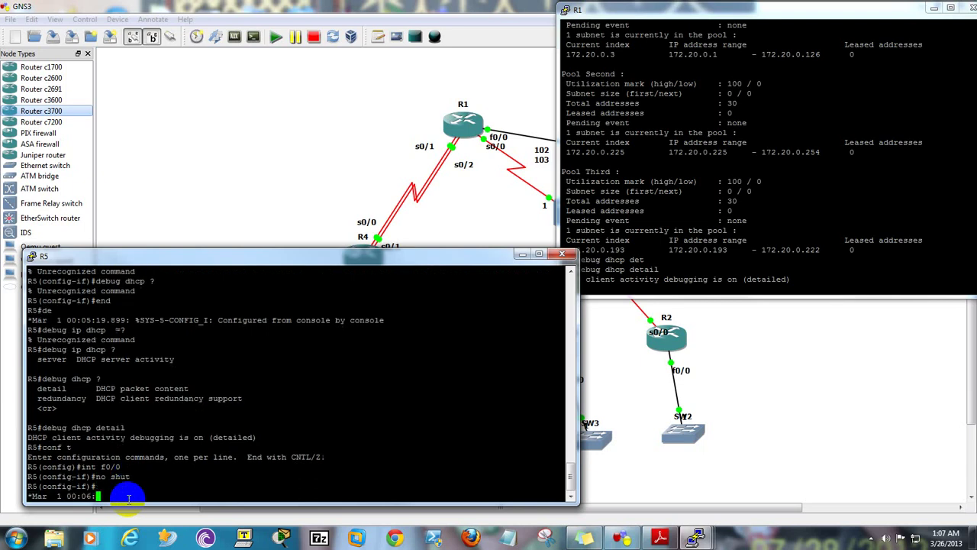
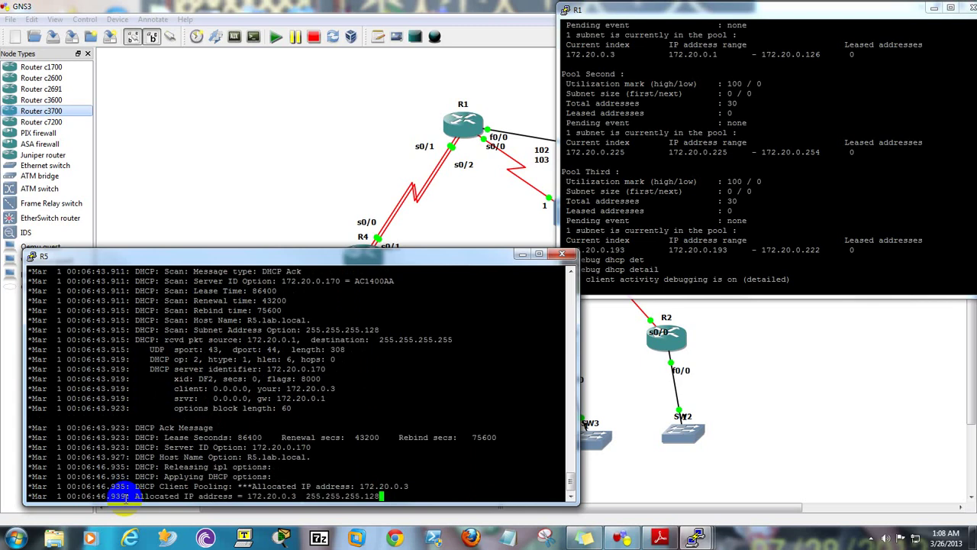
- Leave R5's configuration mode and check the interface addresses with sho ip int br
key("Return")
key("Return")
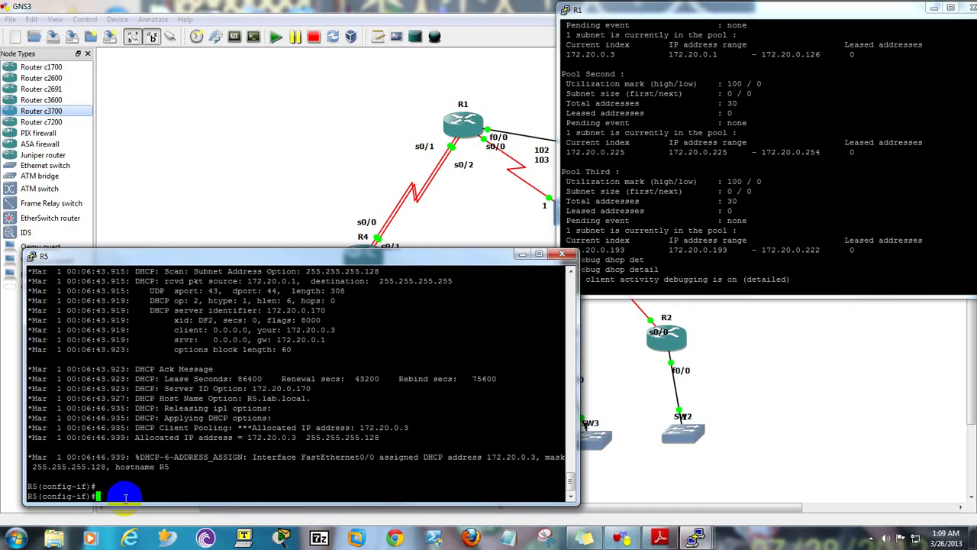
type("end")
key("Return")
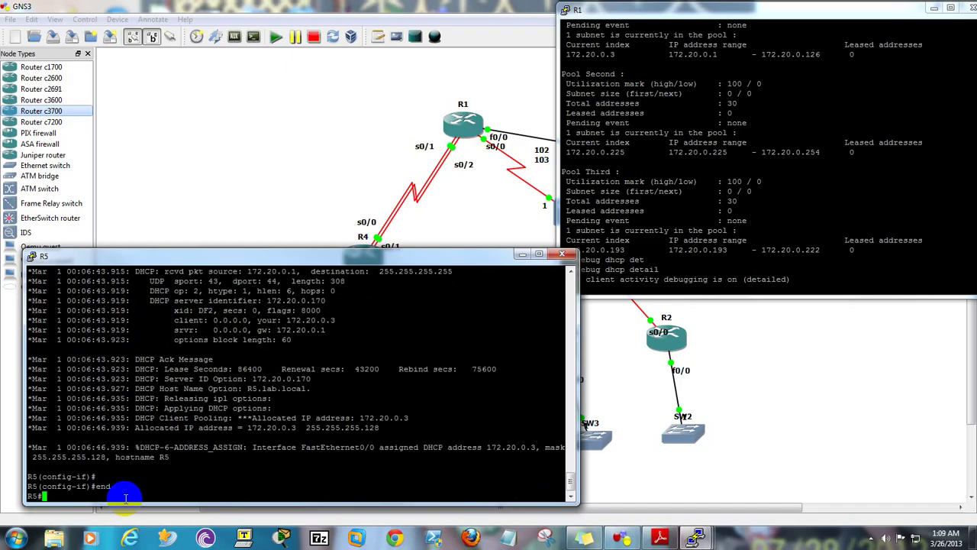
type("sho ip ")
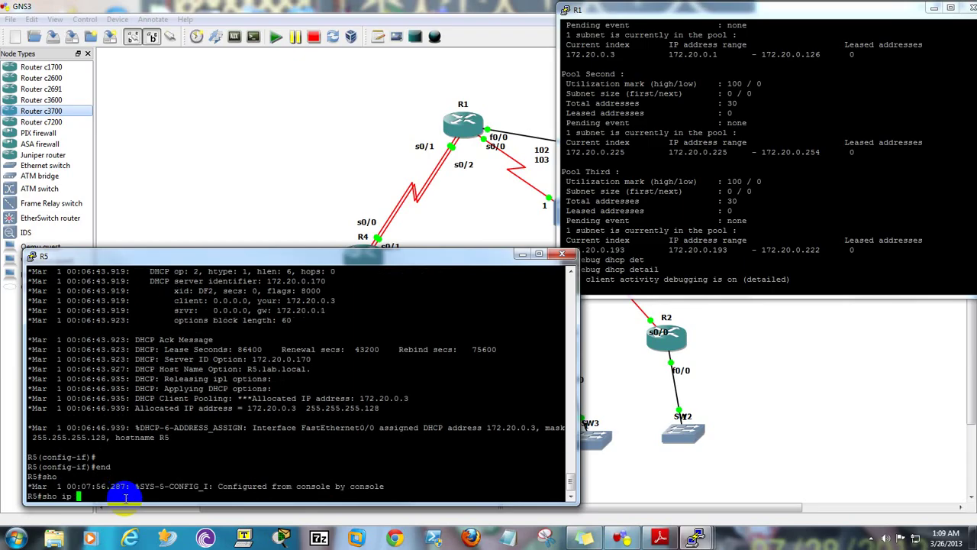
type("int br")
key("Return")
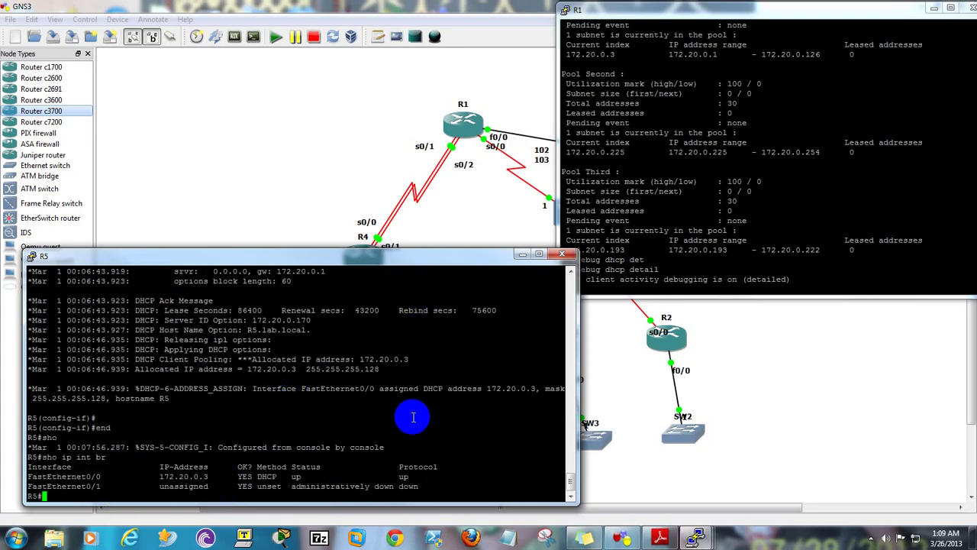
- Display R1's DHCP pools again with sho ip dhcp pool to check the lease given to R5
left_click(705, 289)
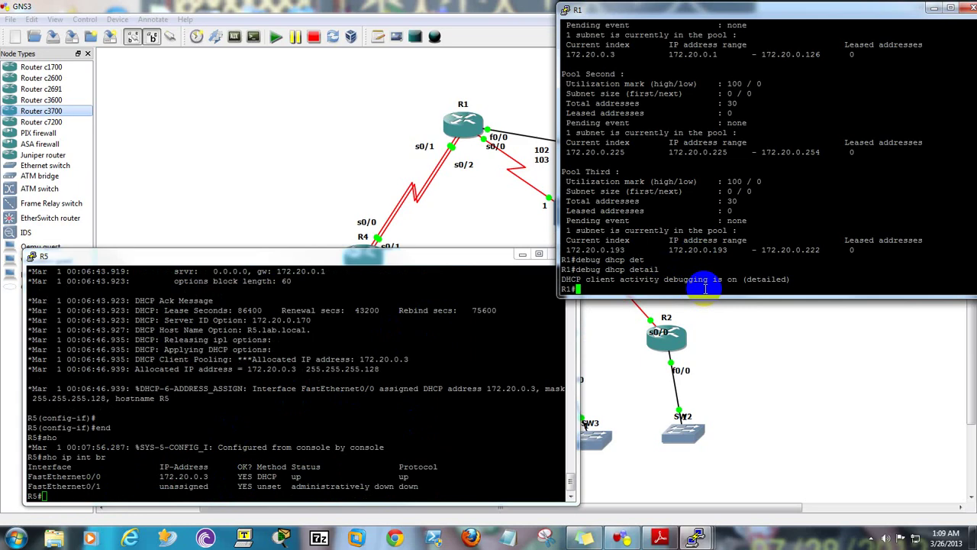
key("Up")
key("Up")
key("Up")
key("Return")
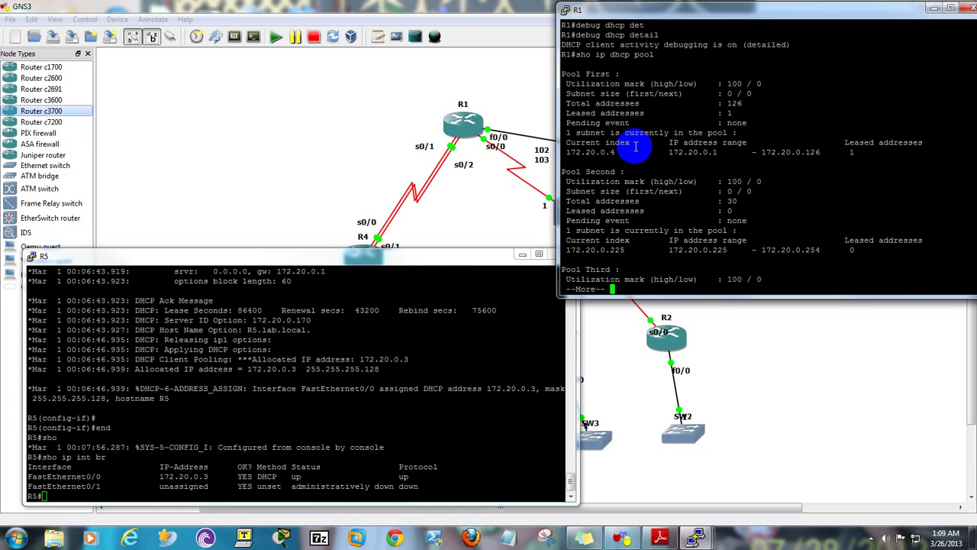
- Turn off all debugging on both R5 and R1 with u all
left_click(94, 495)
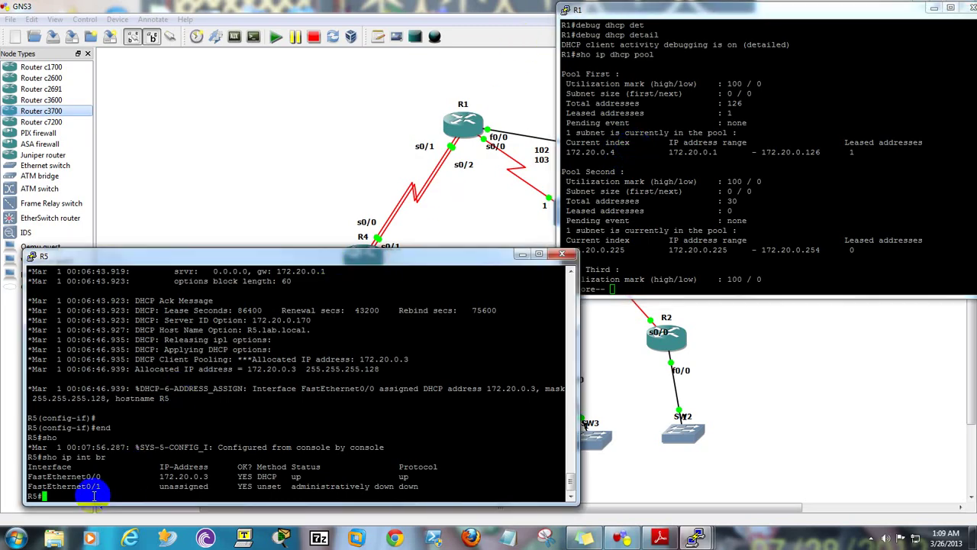
type("u all")
key("Return")
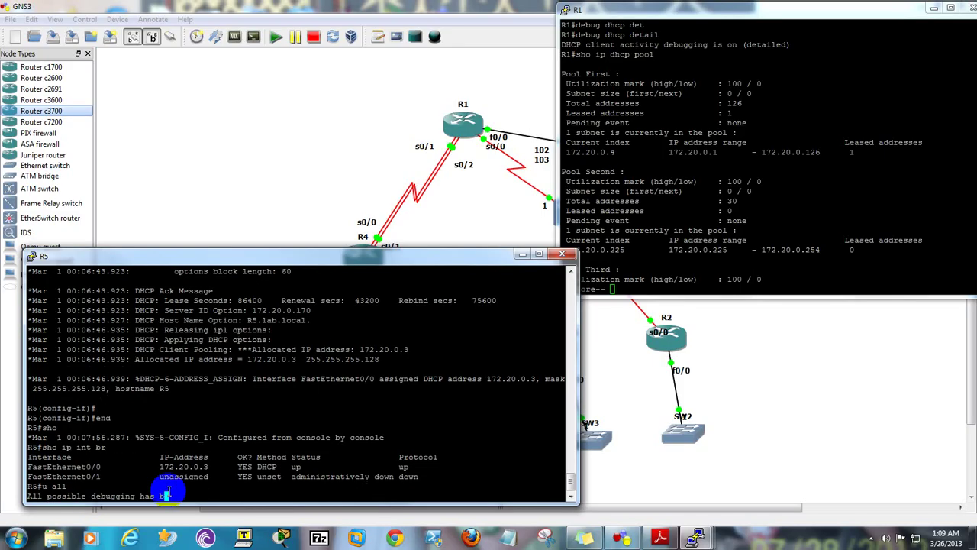
left_click(642, 289)
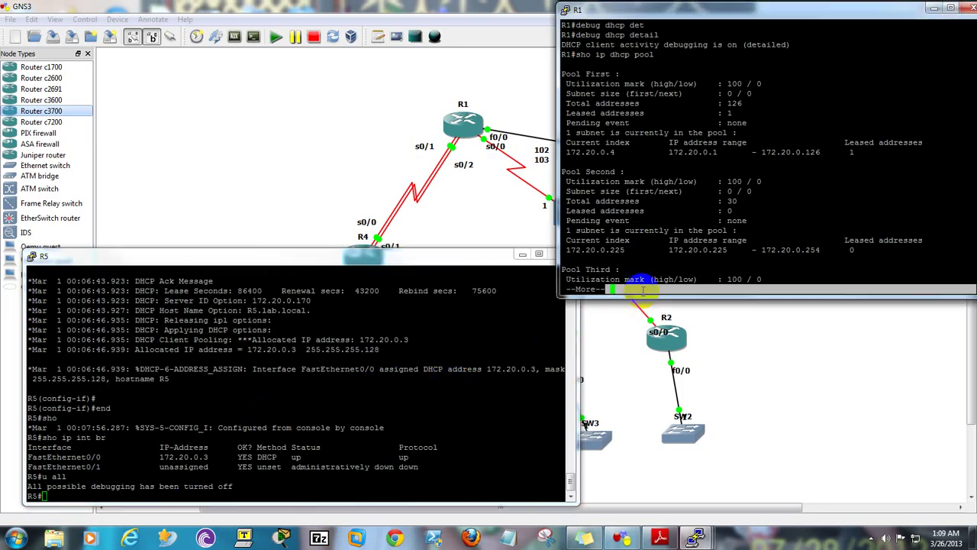
type("qu all")
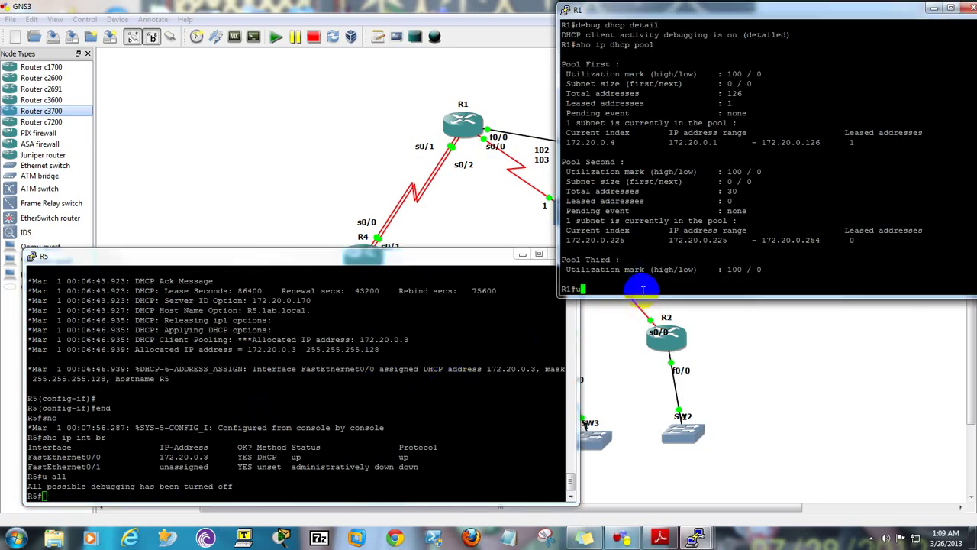
key("Return")
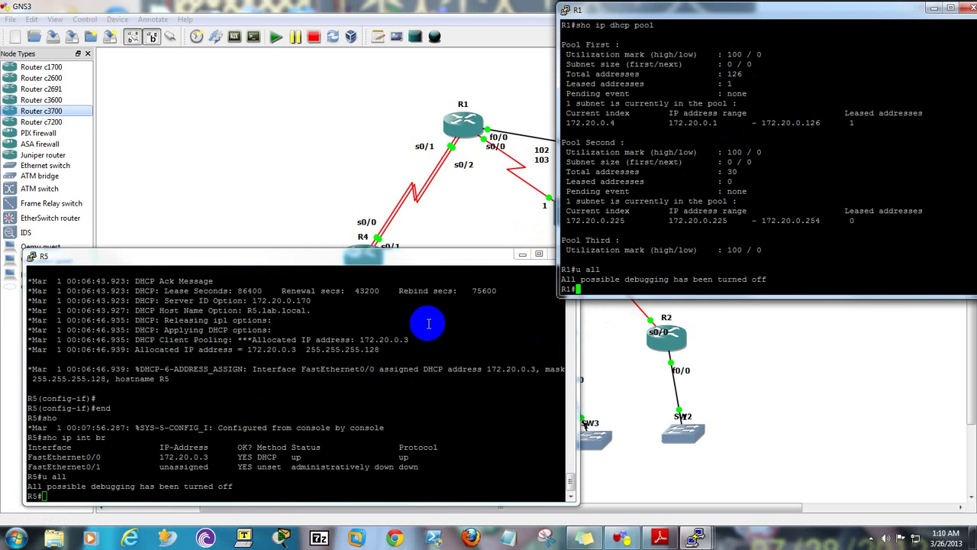
- Review R5's DHCP debug output from the Discover message through the Offer, Request and Ack to the allocated address
scroll(277, 356, "up", 3)
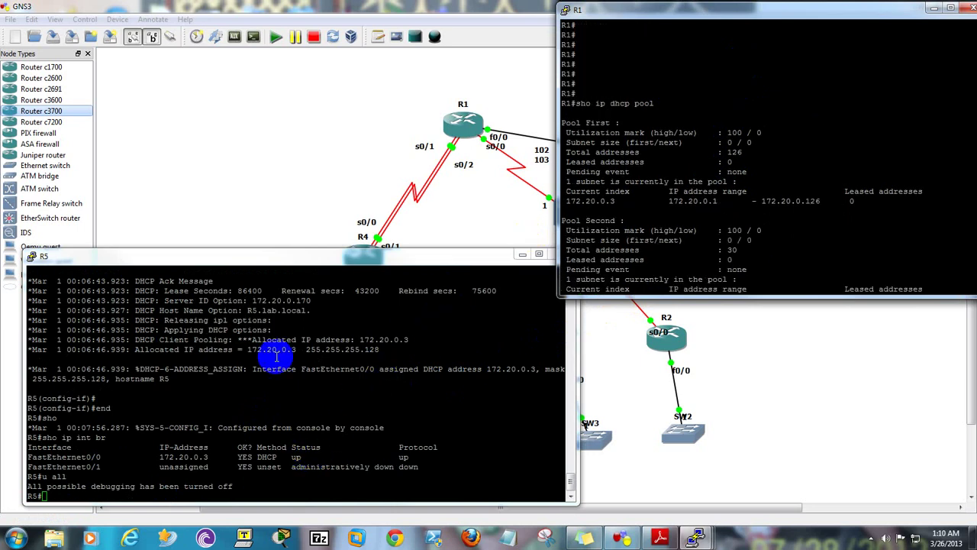
scroll(277, 357, "down", 3)
left_click(276, 357)
scroll(276, 356, "up", 5)
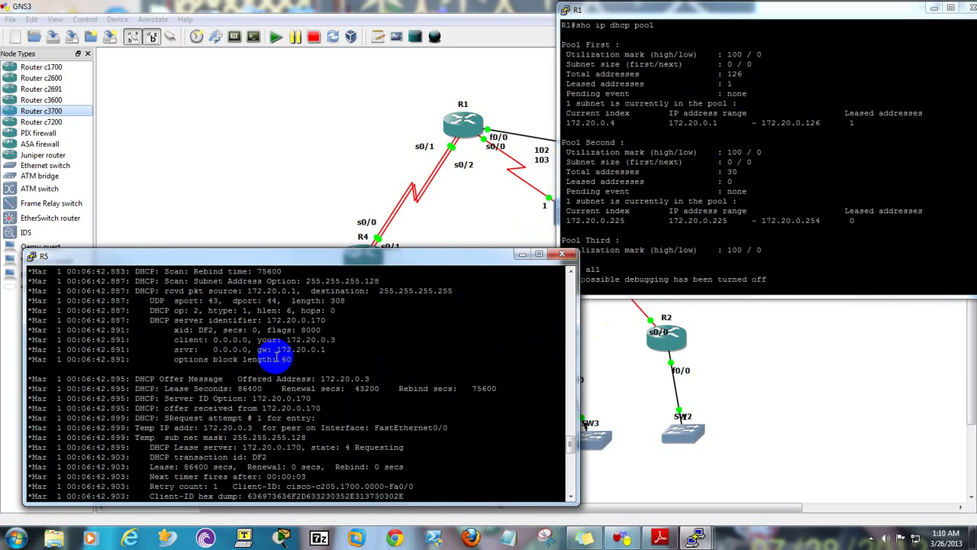
scroll(276, 356, "up", 15)
scroll(276, 356, "down", 8)
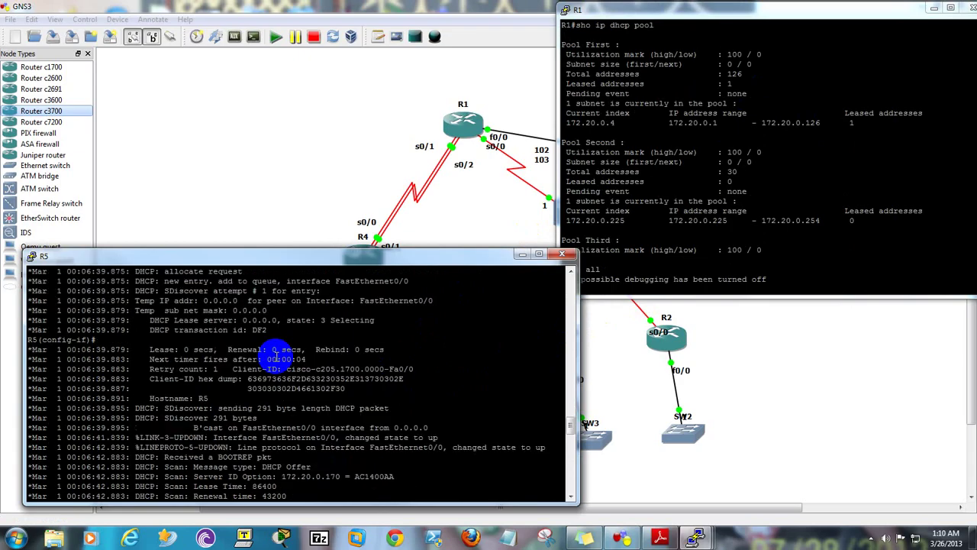
scroll(273, 430, "down", 4)
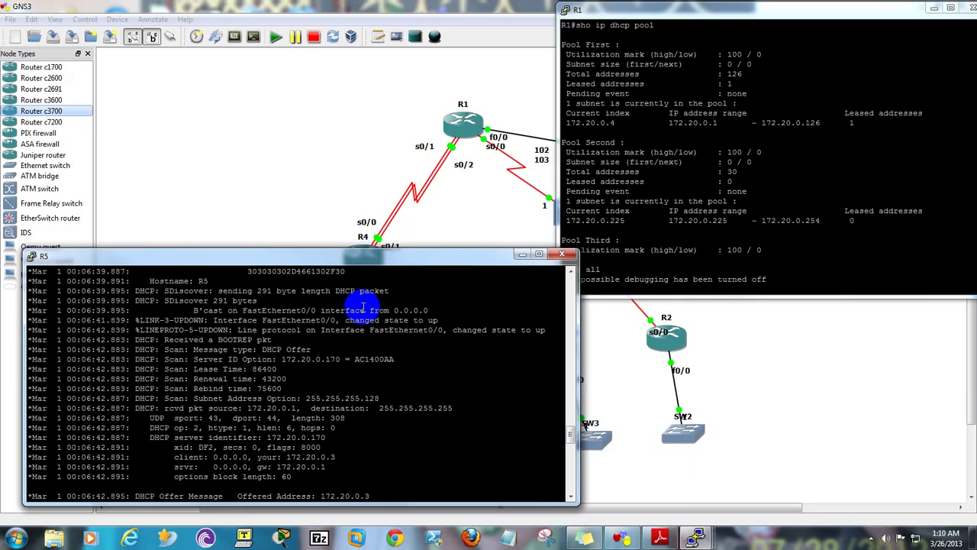
scroll(362, 307, "up", 4)
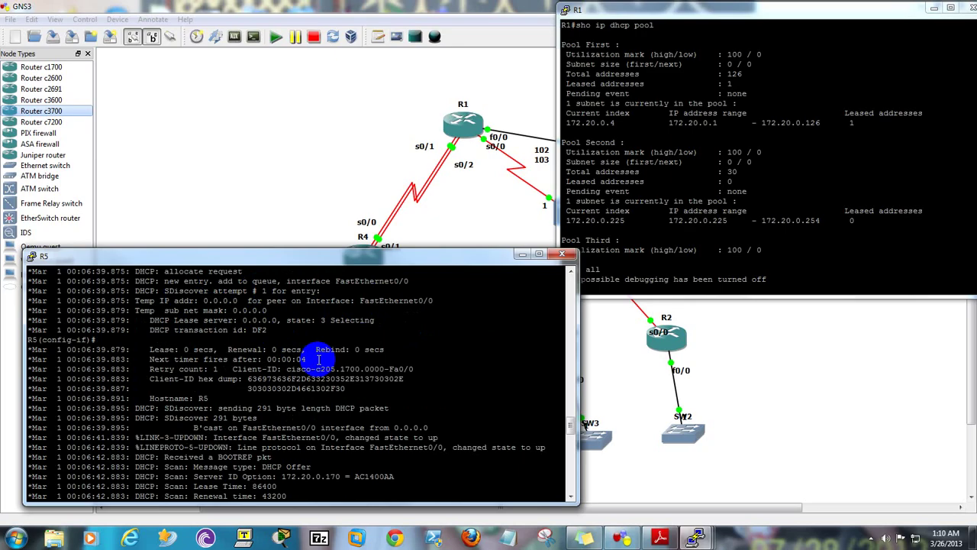
scroll(319, 359, "down", 4)
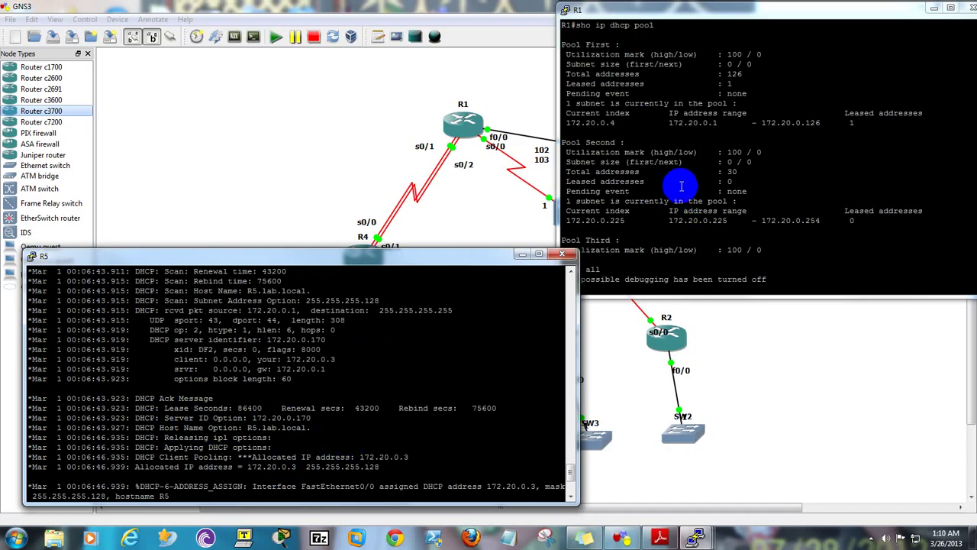
scroll(323, 432, "down", 4)
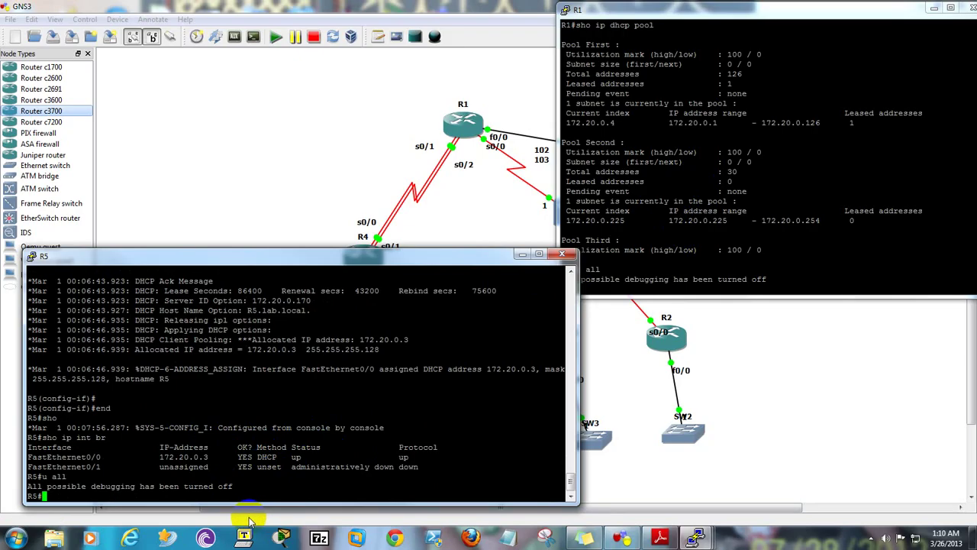
- Display R1's running configuration through the DHCP exclusions, pools, domain name and name-server entries
left_click(691, 279)
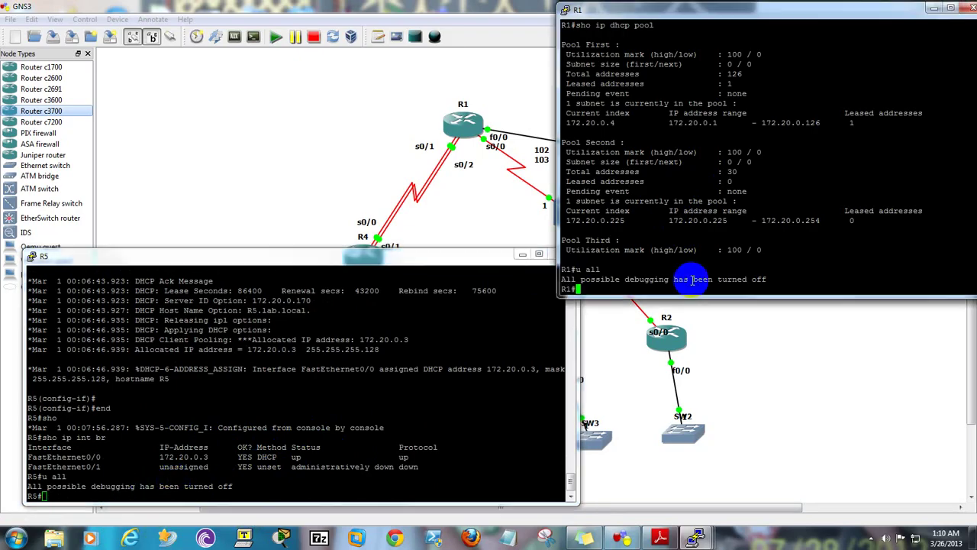
type("sho run")
key("Return")
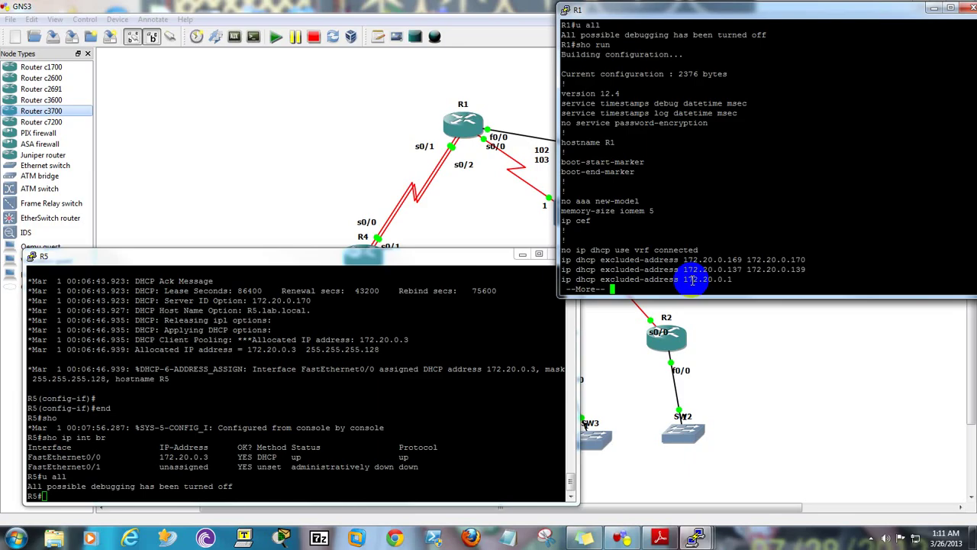
key("space")
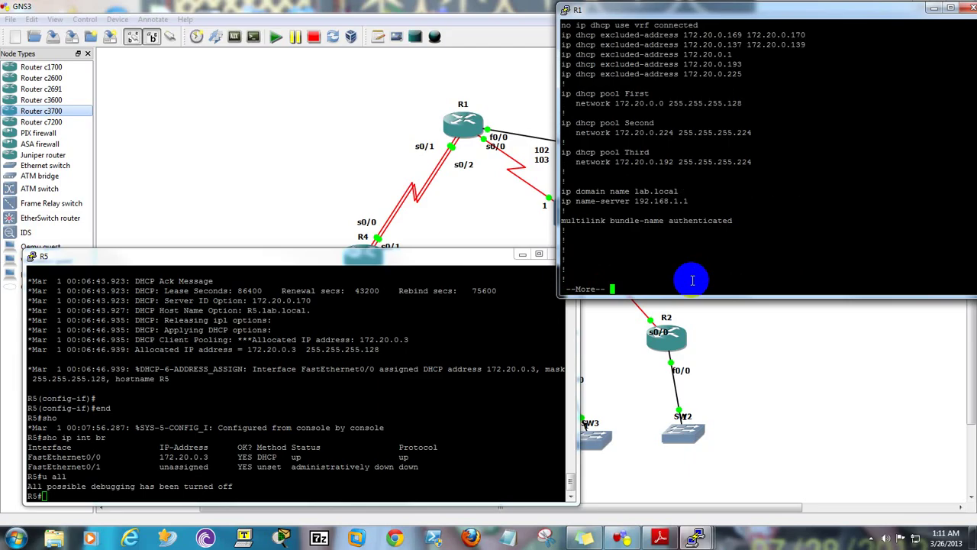
- Display the first page of R5's running configuration to check its domain lookup setting, and quit the listing
left_click(214, 489)
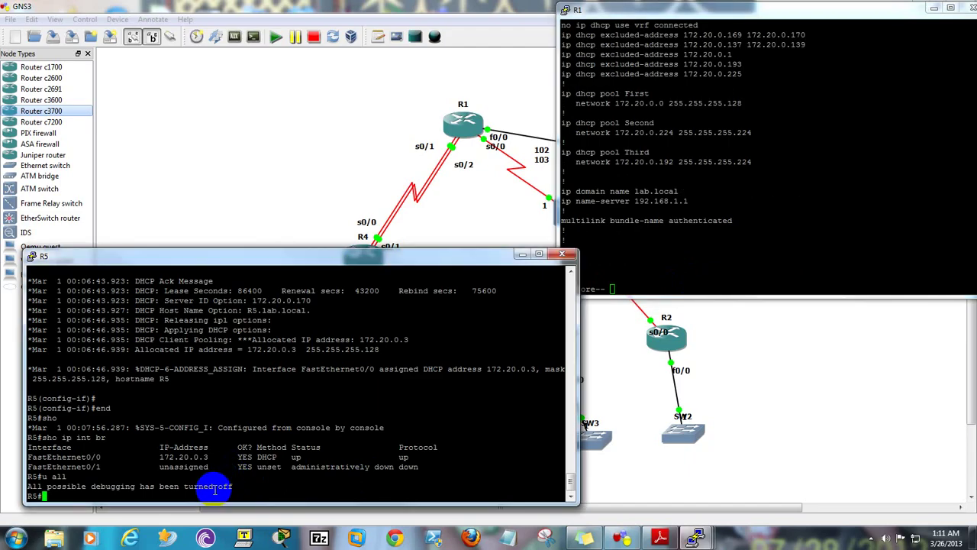
type("sho run")
key("Return")
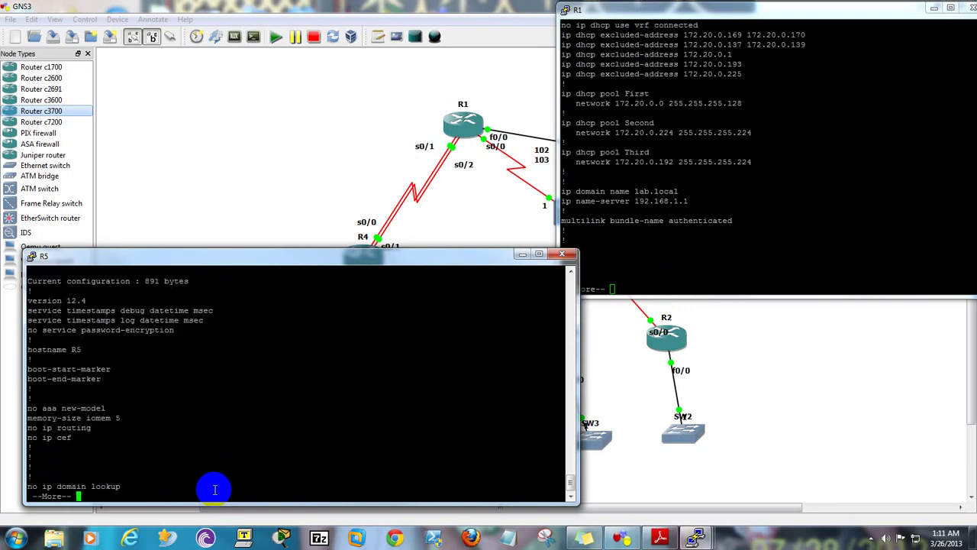
type("q")
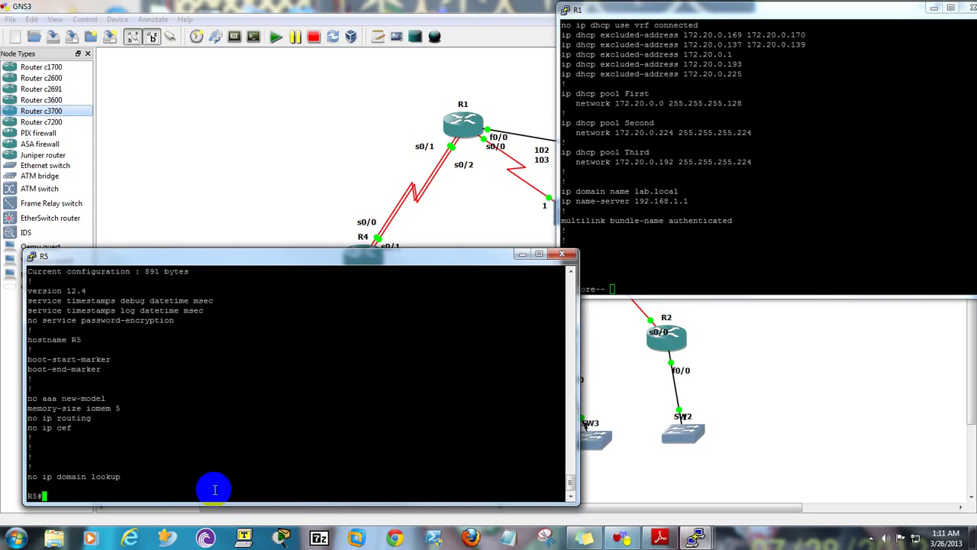
- Enable DNS lookup on R5 with ip domain-lookup in global configuration mode and return to privileged mode
type("conf")
key("Return")
type("t")
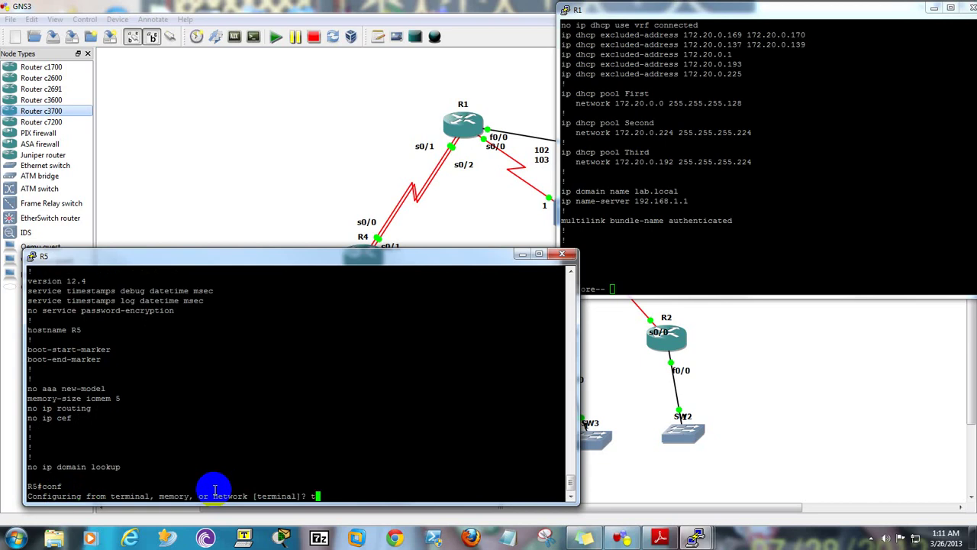
key("Return")
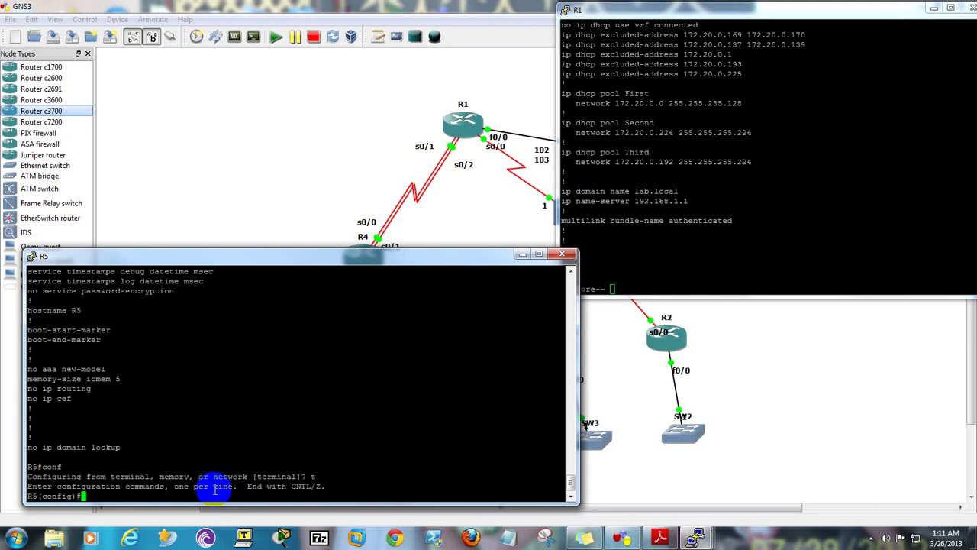
type("ip domain- l")
key("BackSpace")
key("BackSpace")
type("loo")
key("Tab")
key("Return")
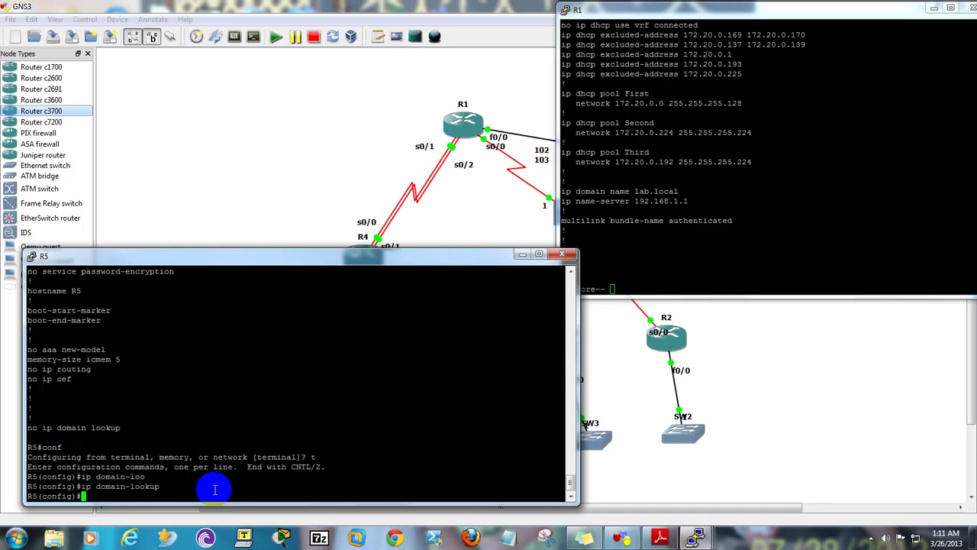
type("end")
key("Return")
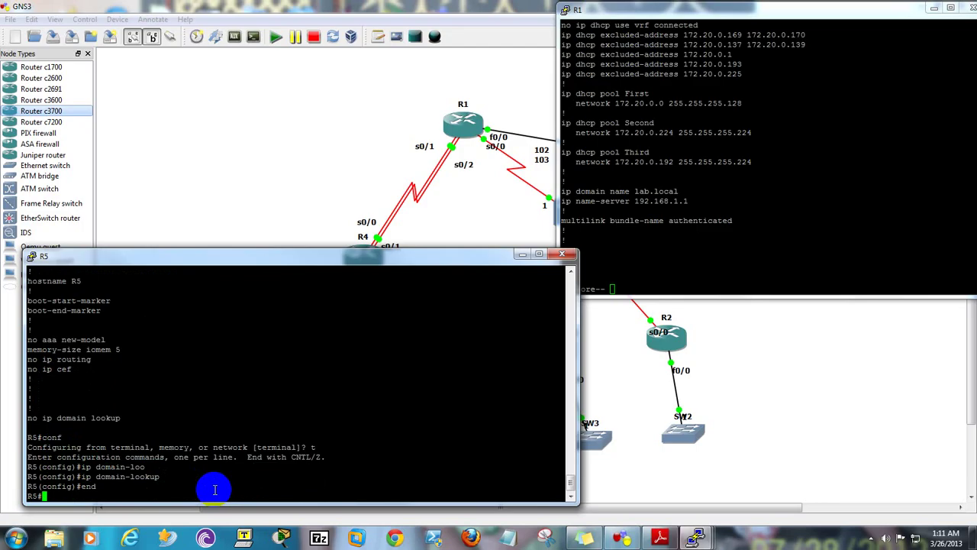
type("ping ")
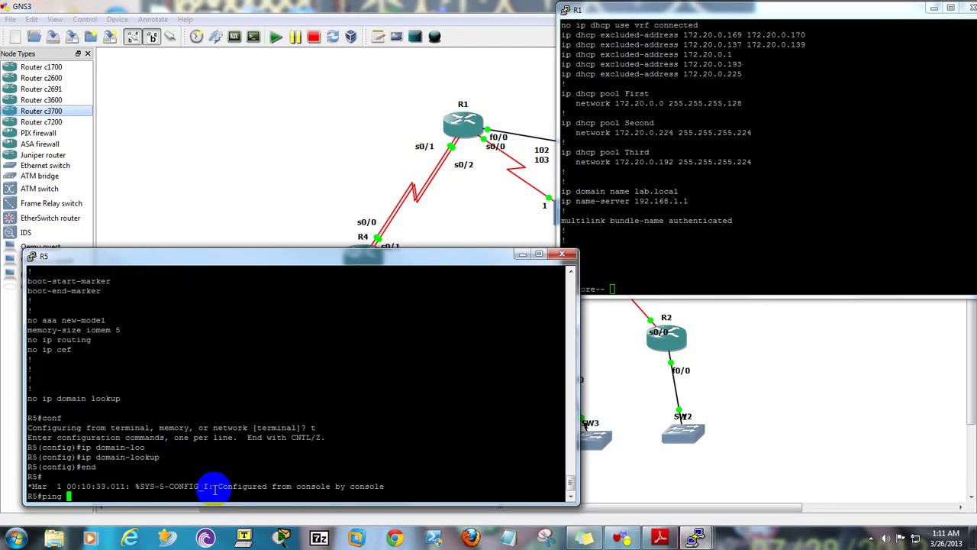
type("www.yahoo.com")
key("Return")
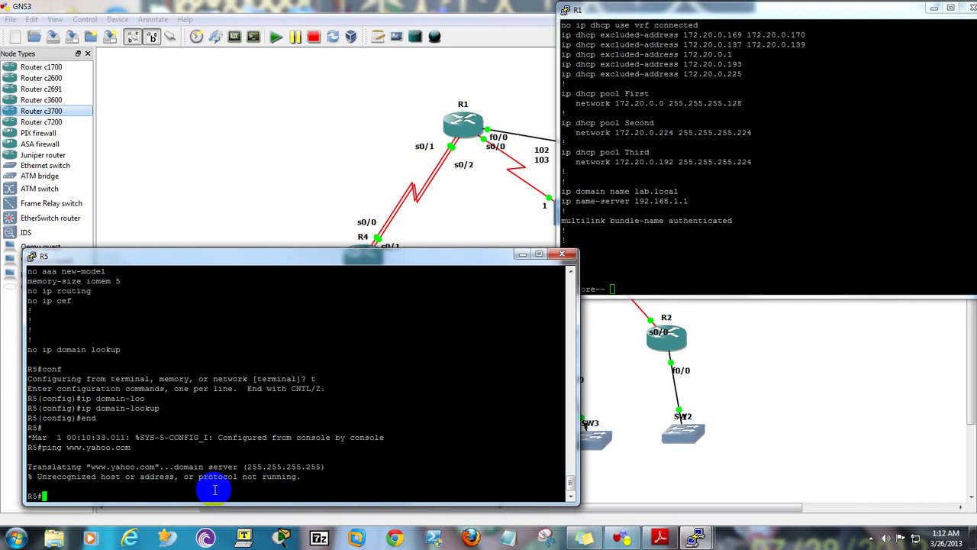
- Enable IP routing on R5 in global configuration mode and set its name server to 192.168.1.1
type("conf t")
key("Return")
type("ip routing")
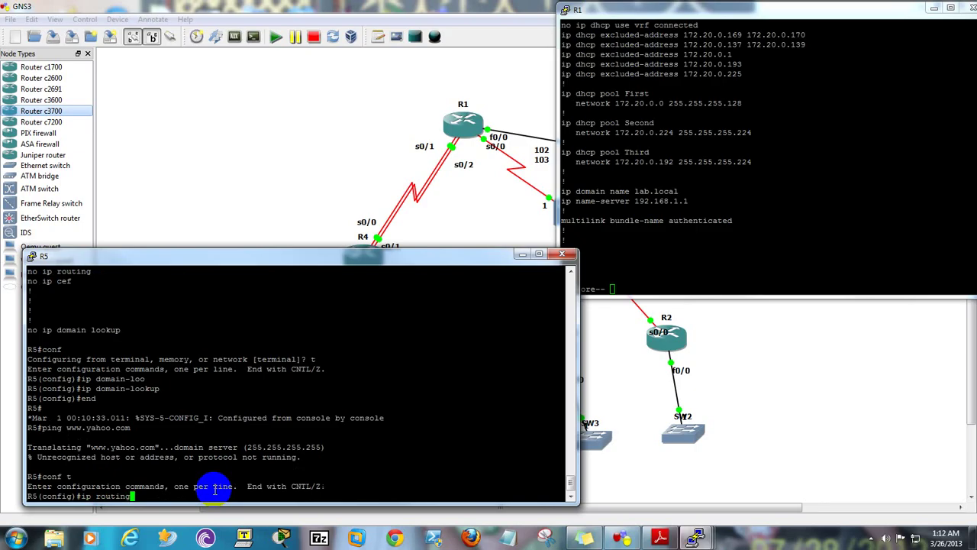
key("Return")
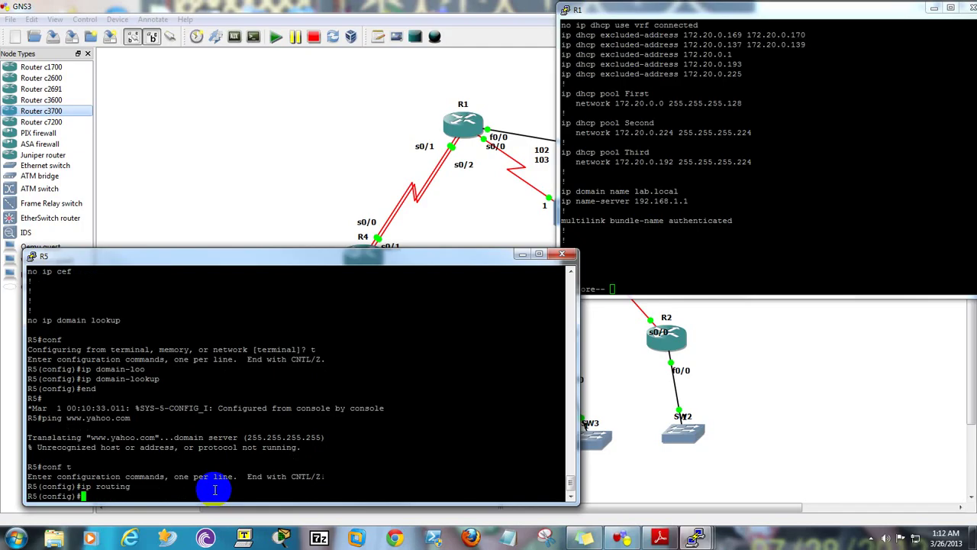
type("ip name")
key("Tab")
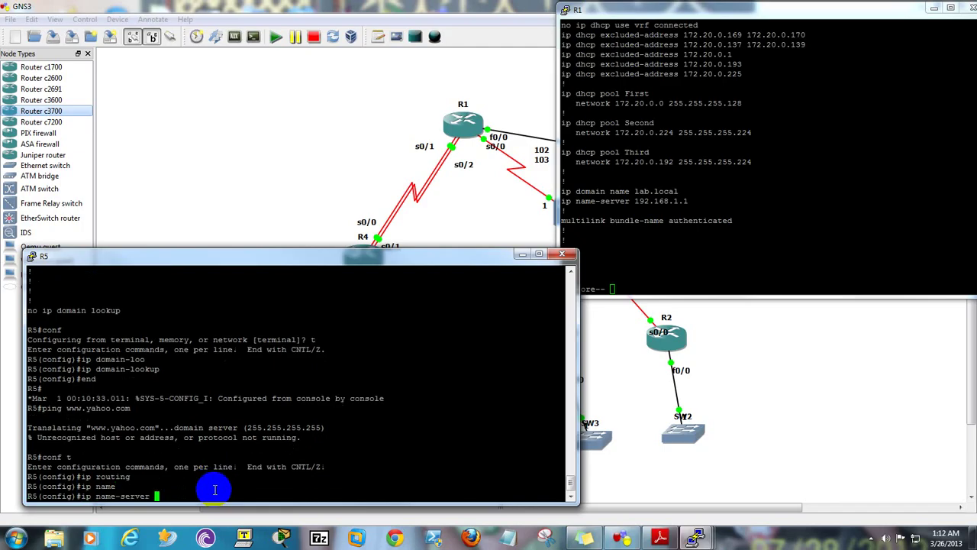
type("192.168.1.1")
key("Return")
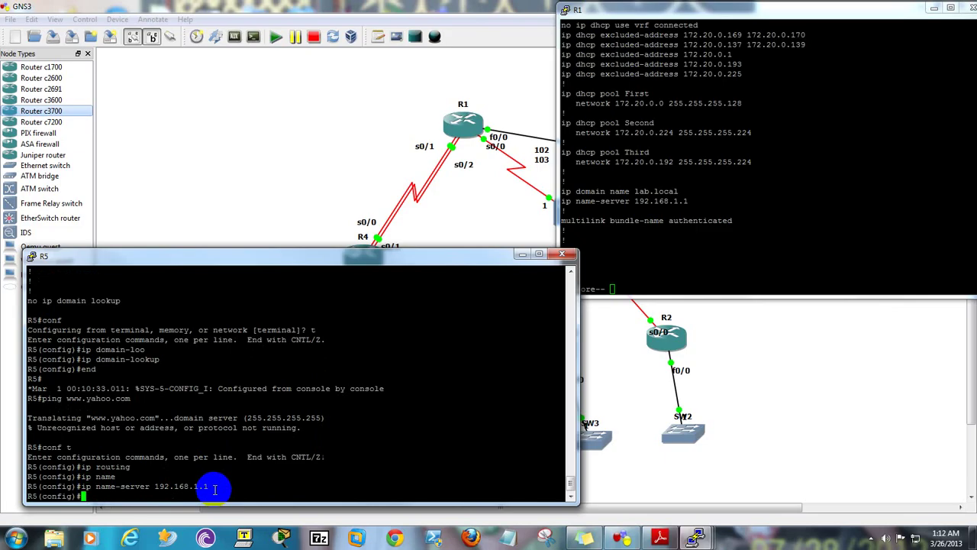
- Configure OSPF process 1 on R5 with network 172.20.0.0 0.0.0.255 in area 0, and return to privileged mode
type("router os")
key("Tab")
type("1")
key("Return")
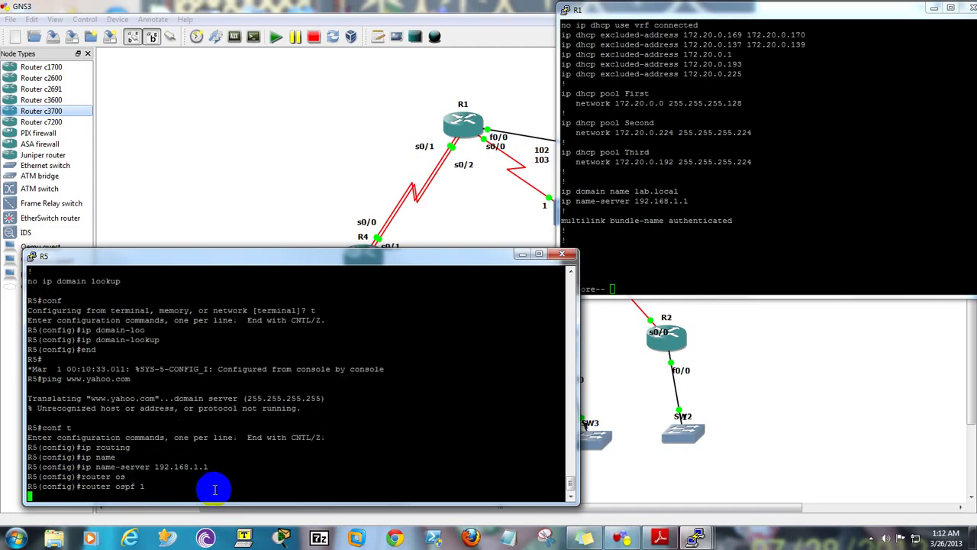
type("net")
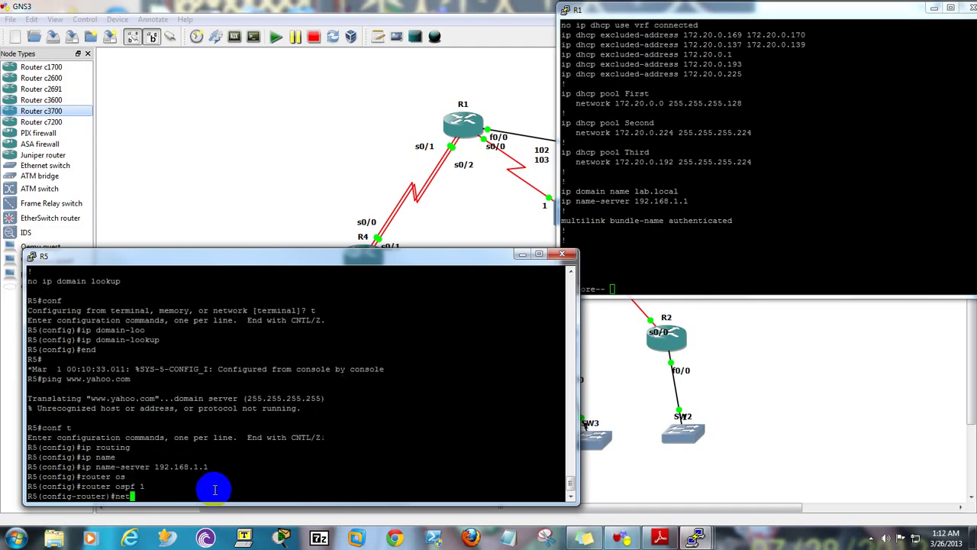
type(" 172.20.0.0 0.0.0.255 area 0")
key("Return")
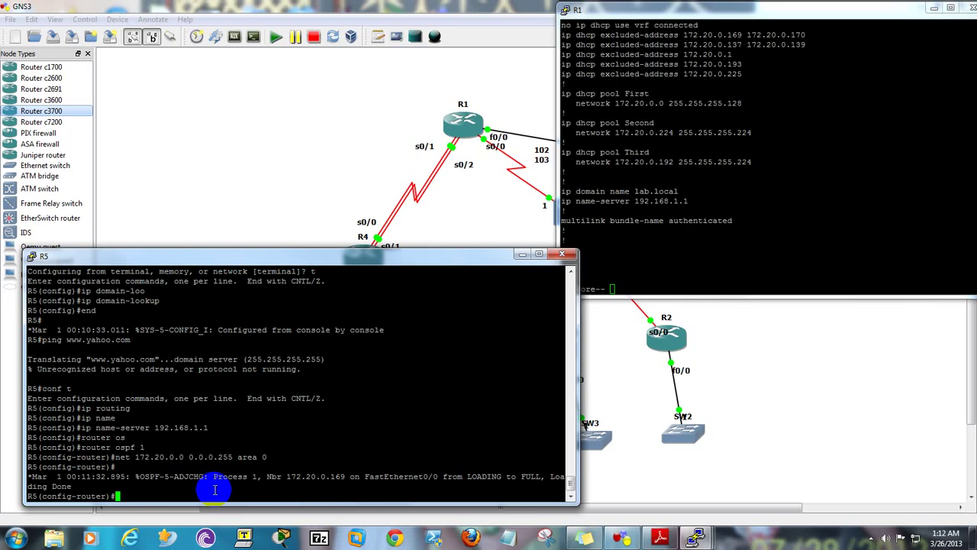
type("end")
key("Return")
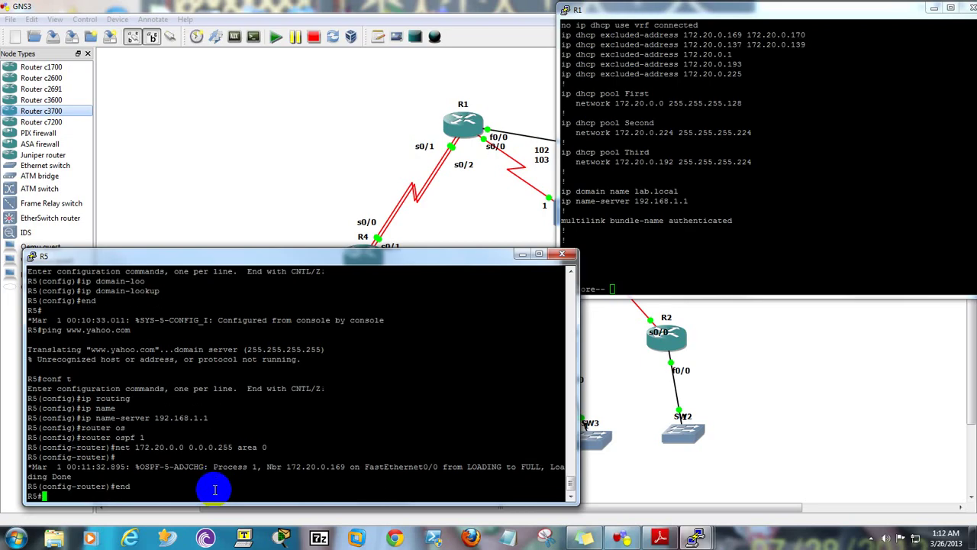
- Display R5's IP routing table to check the routes learned through OSPF
type("sho i p")
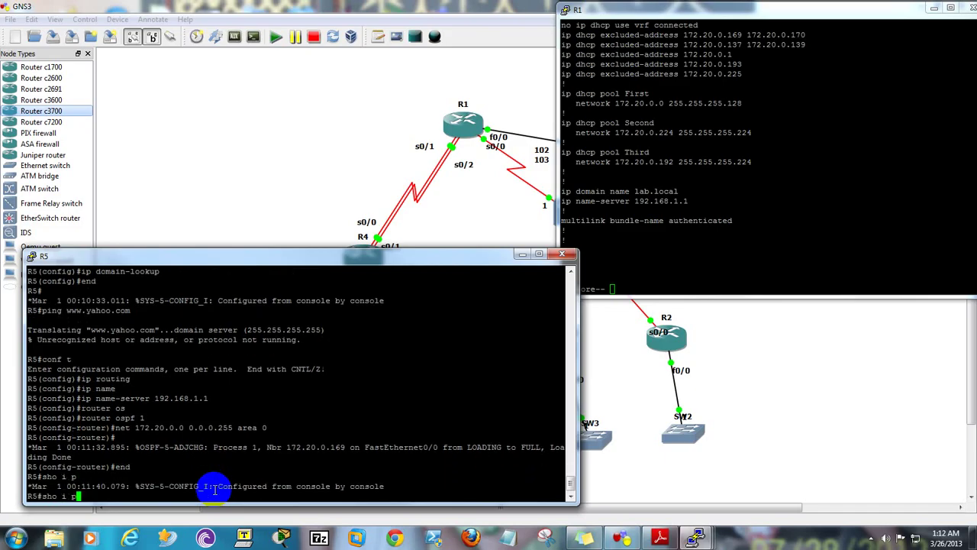
key("BackSpace")
key("BackSpace")
type("p route")
key("Return")
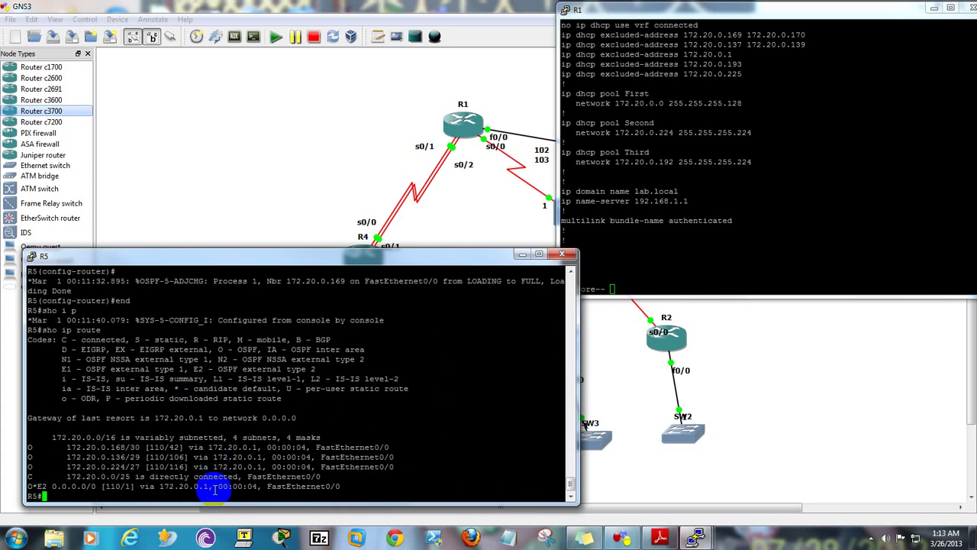
type("ping")
key("BackSpace")
key("BackSpace")
key("BackSpace")
key("Up")
key("Up")
key("Up")
key("Return")
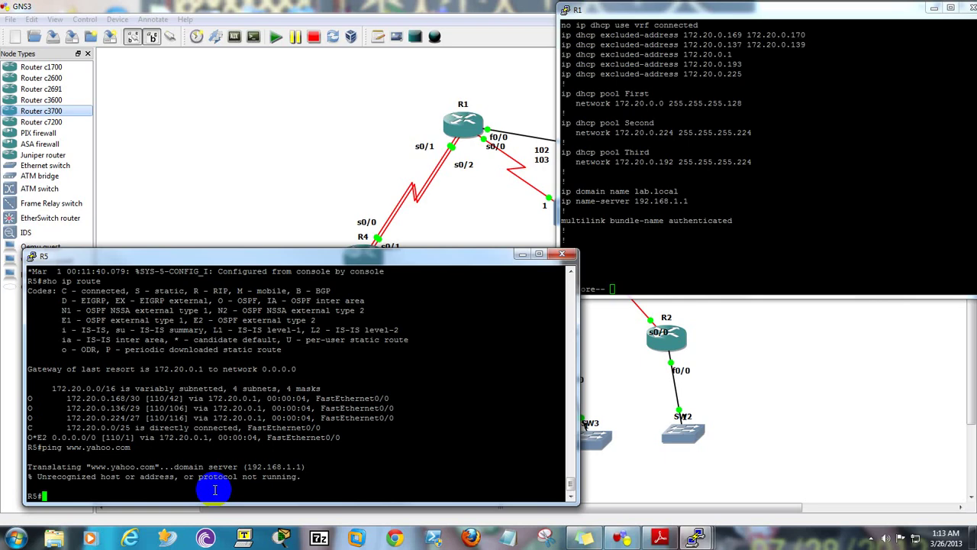
left_click(649, 266)
key("space")
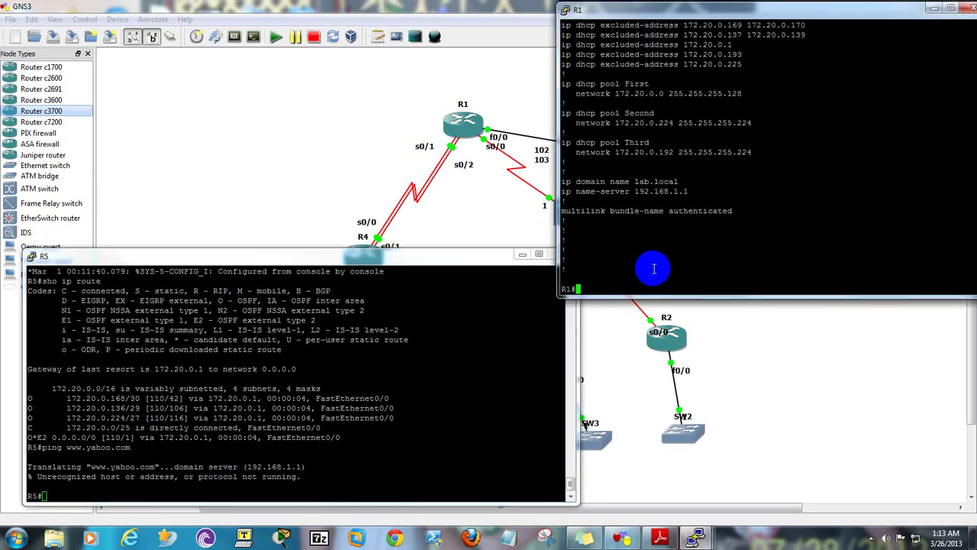
type("ping www.yahoo.com")
key("Return")
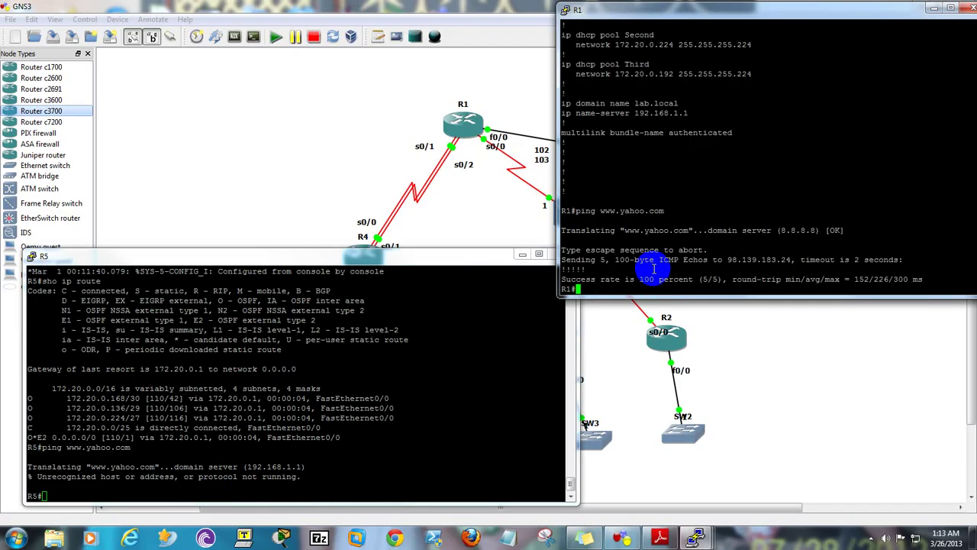
type("ping 172.20.0.3")
key("Return")
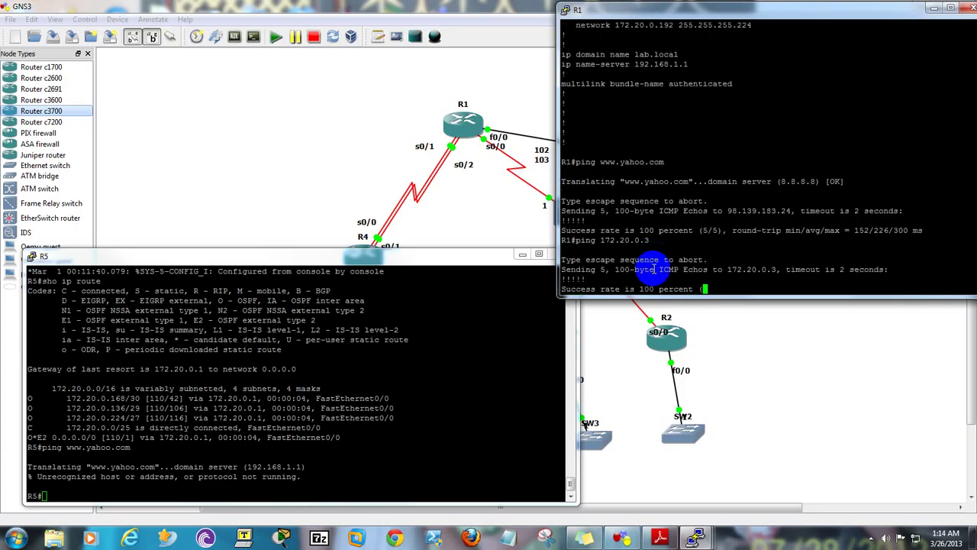
- Display R5's entire running configuration and review its domain name, name-server, interface and OSPF entries
left_click(81, 493)
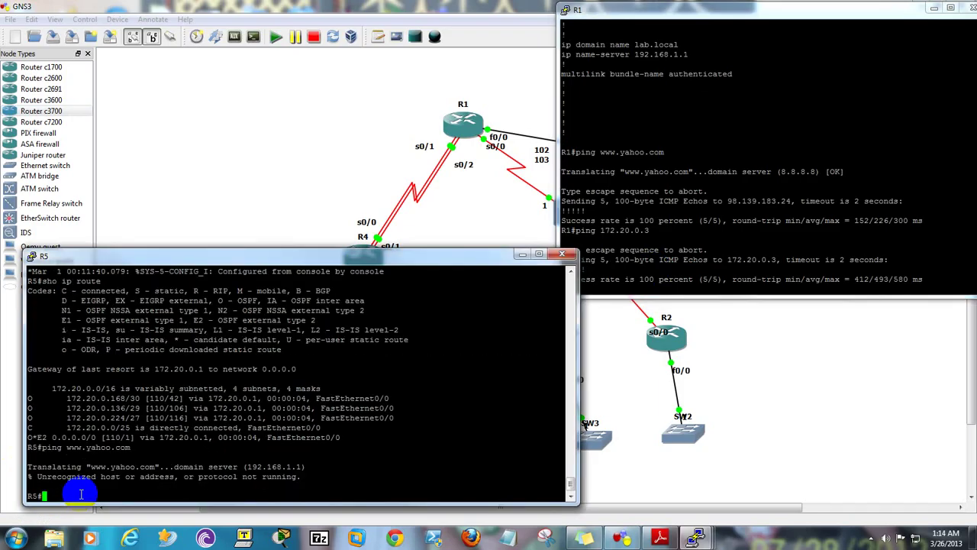
type("sho run")
key("Return")
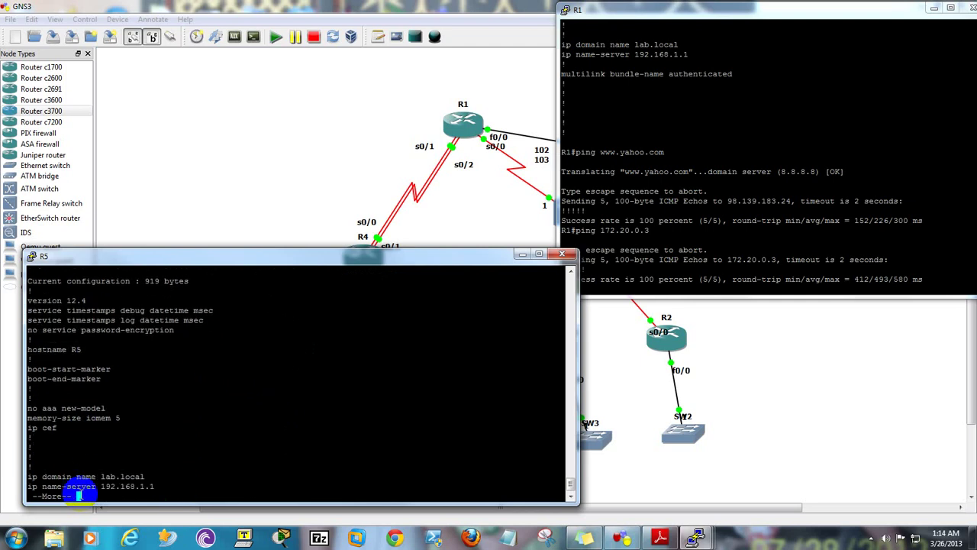
key("space")
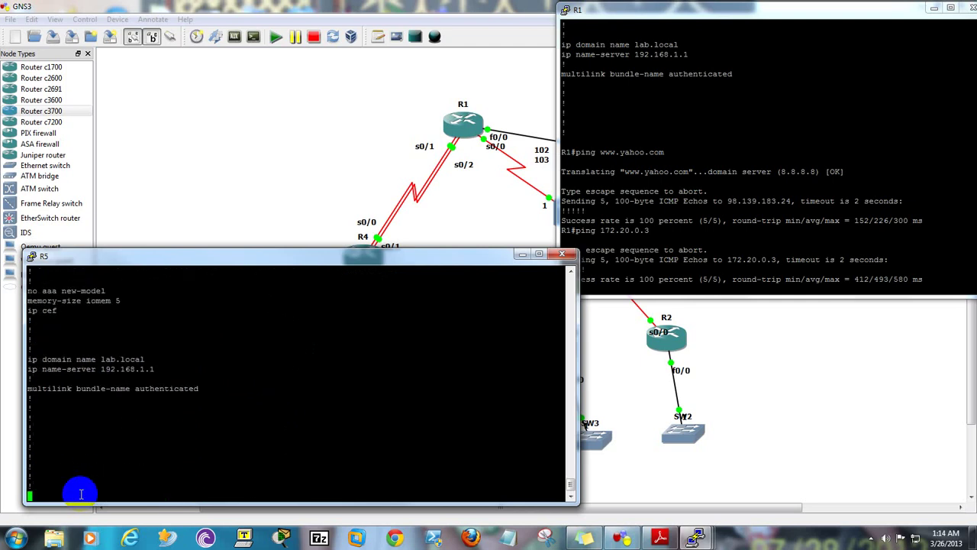
scroll(109, 482, "up", 4)
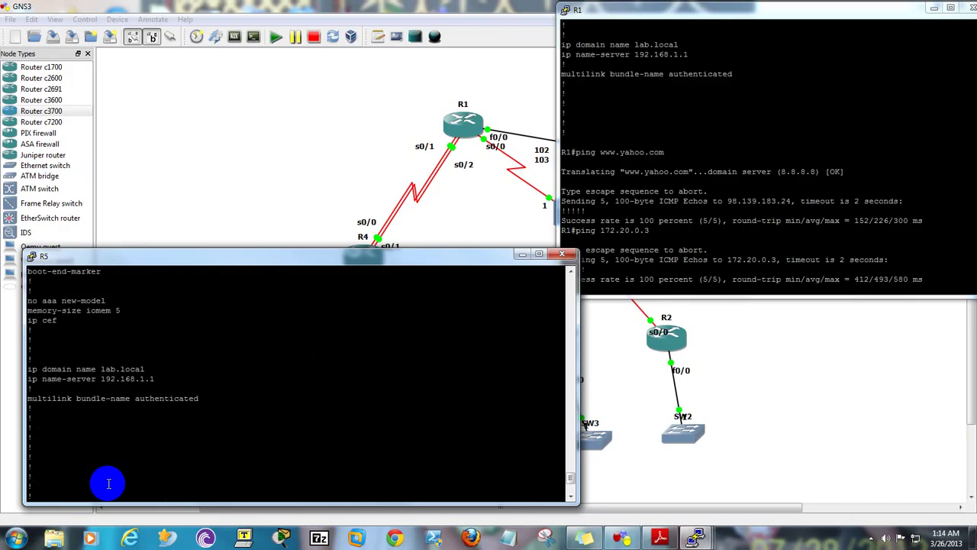
scroll(108, 482, "up", 4)
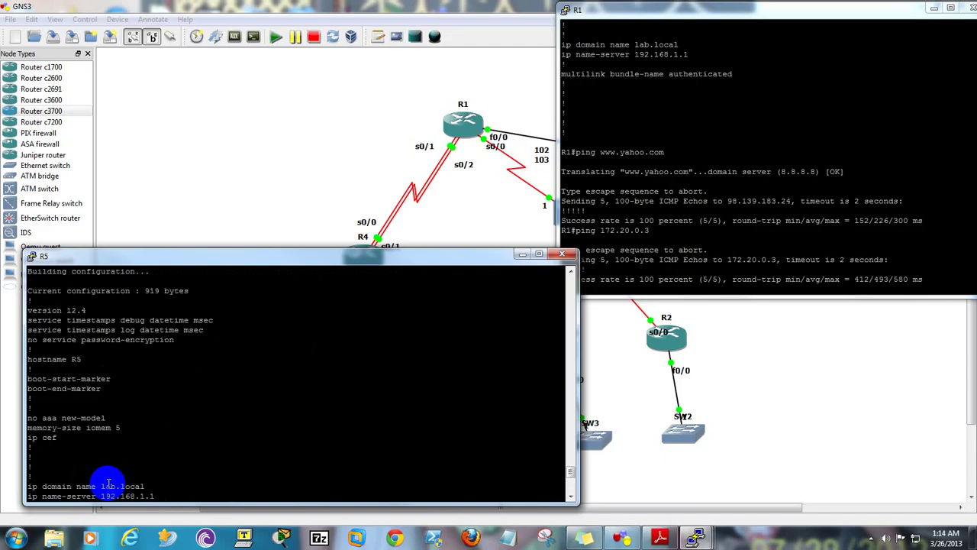
scroll(109, 483, "down", 4)
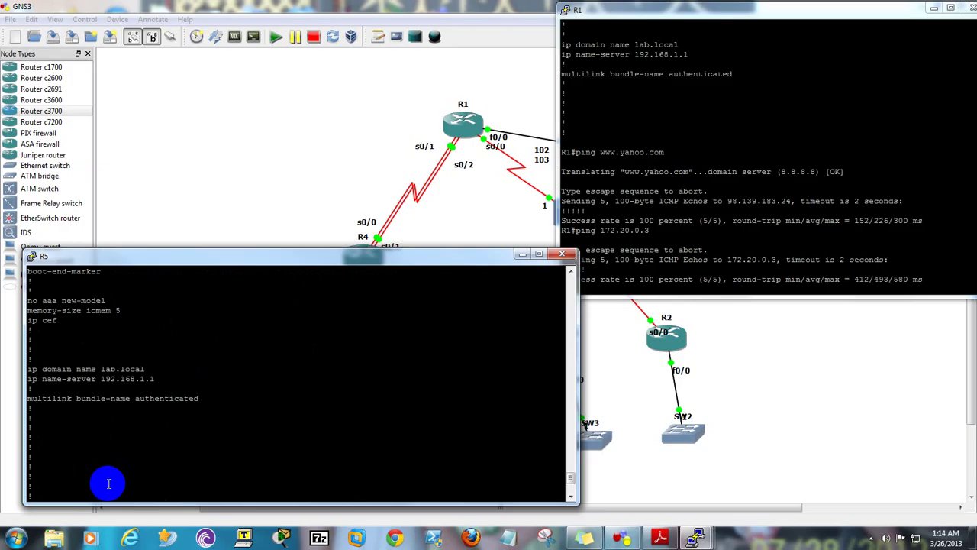
scroll(108, 483, "down", 4)
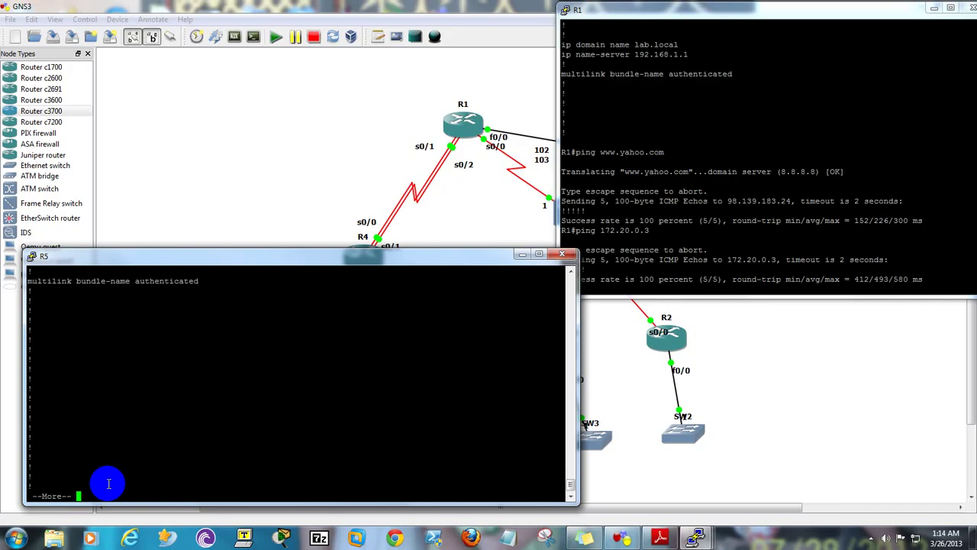
key("space")
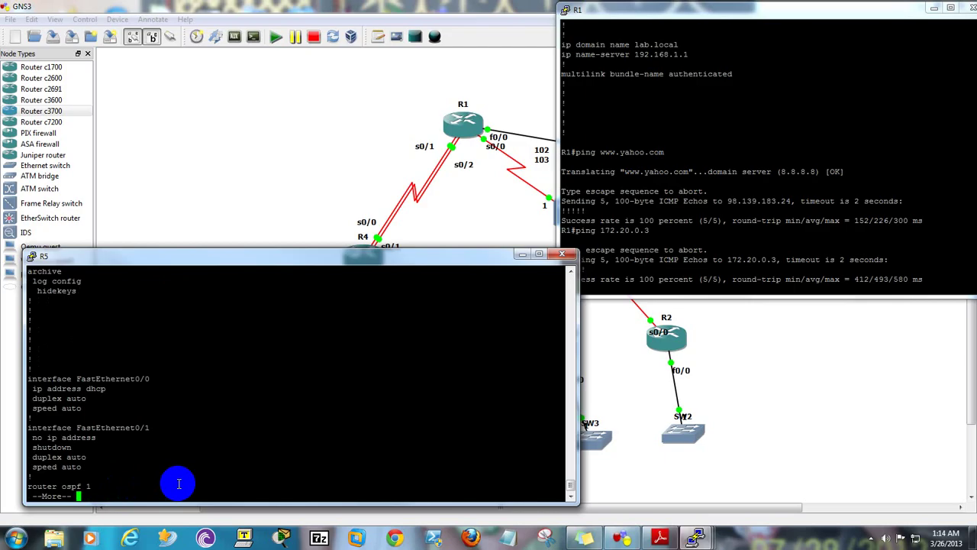
key("space")
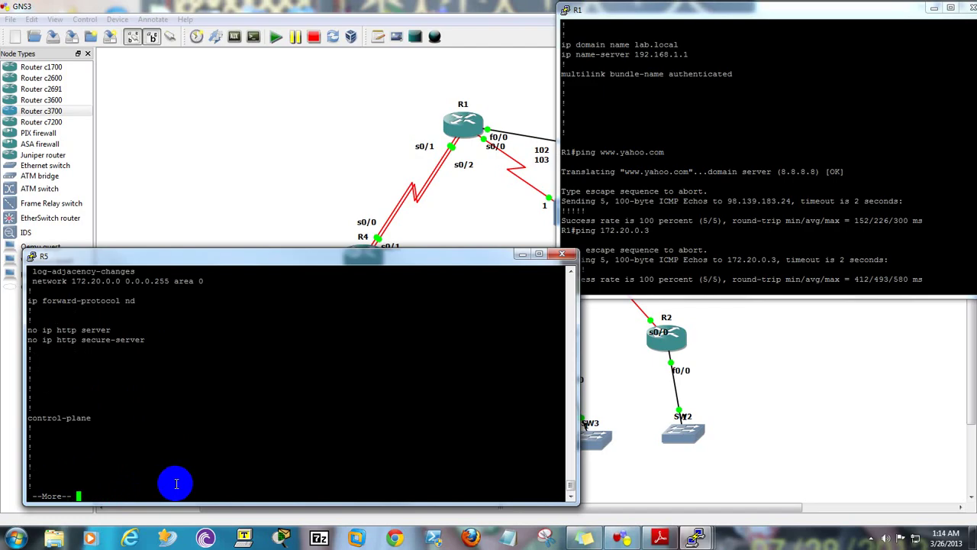
key("space")
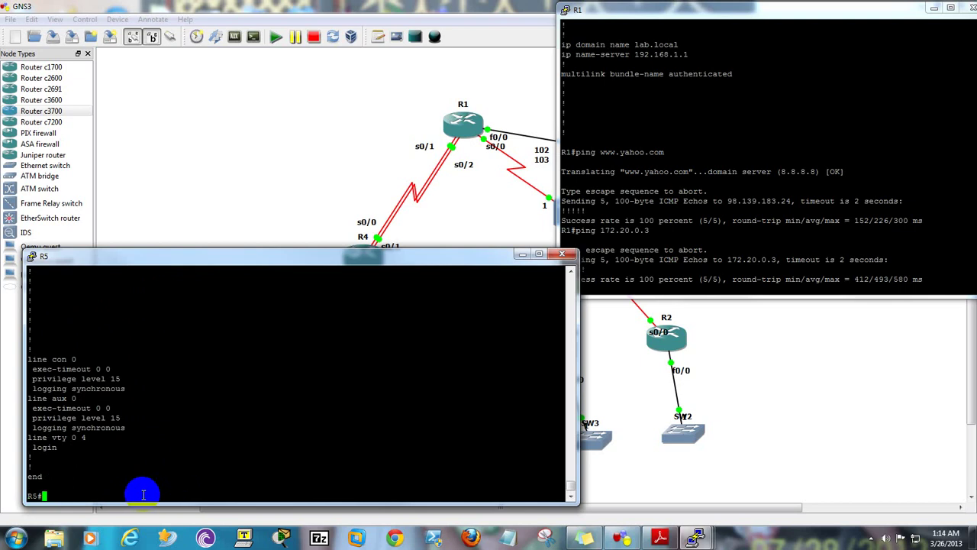
- Ping the name server 192.168.1.1 from R5 to test its reachability
left_click(658, 289)
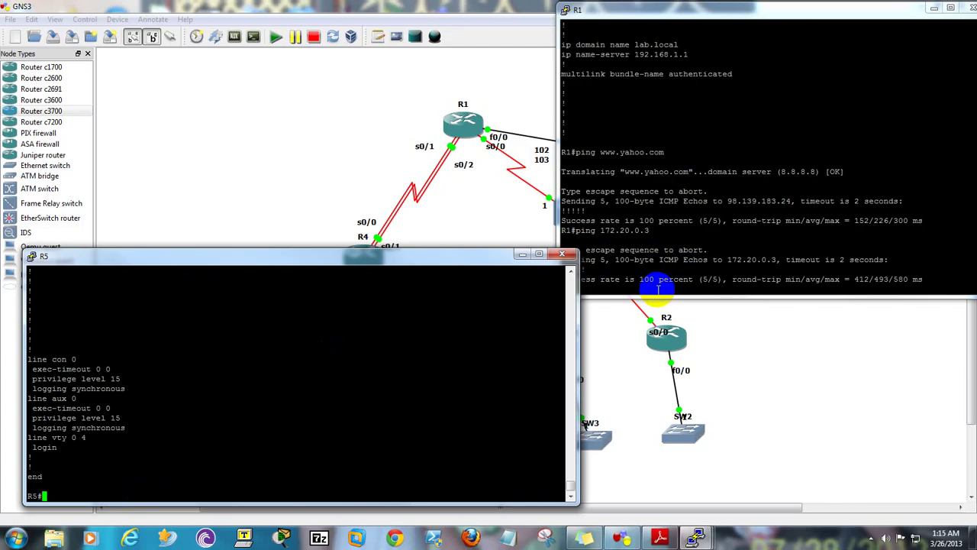
type("pnig")
key("BackSpace")
key("BackSpace")
key("BackSpace")
key("BackSpace")
type("ing 192.168.1.1")
key("Return")
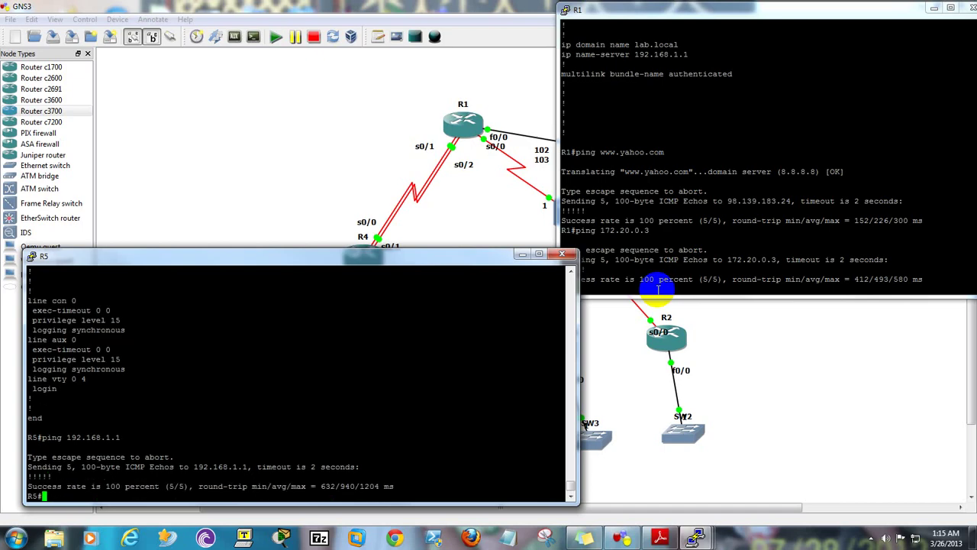
key("Up")
key("Up")
key("Up")
key("Return")
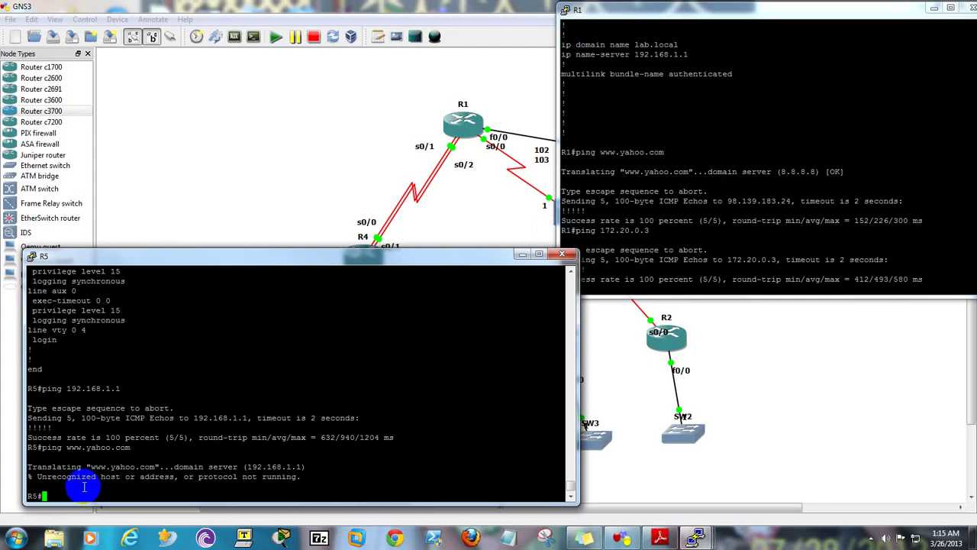
- Display R5's IP routing table again to recheck its default route and OSPF routes
left_click(669, 288)
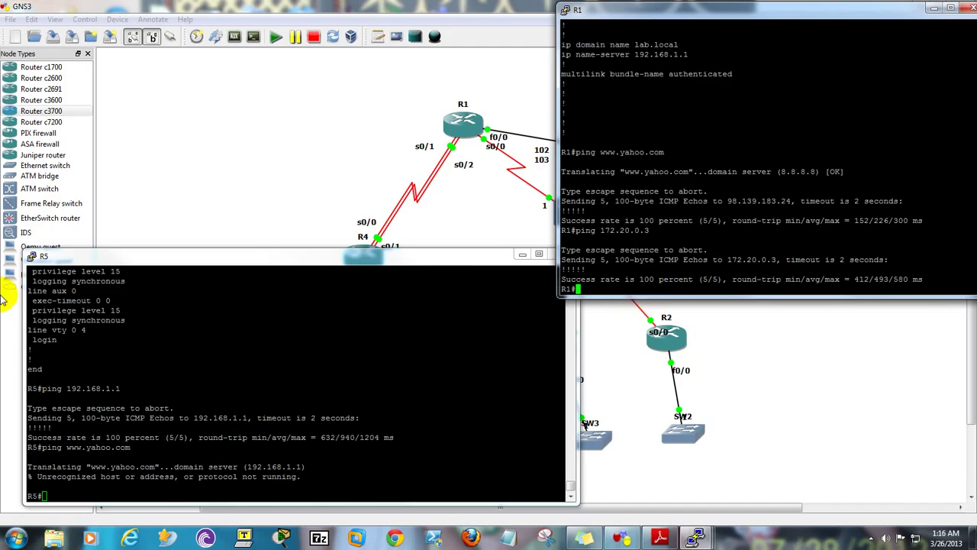
left_click(54, 494)
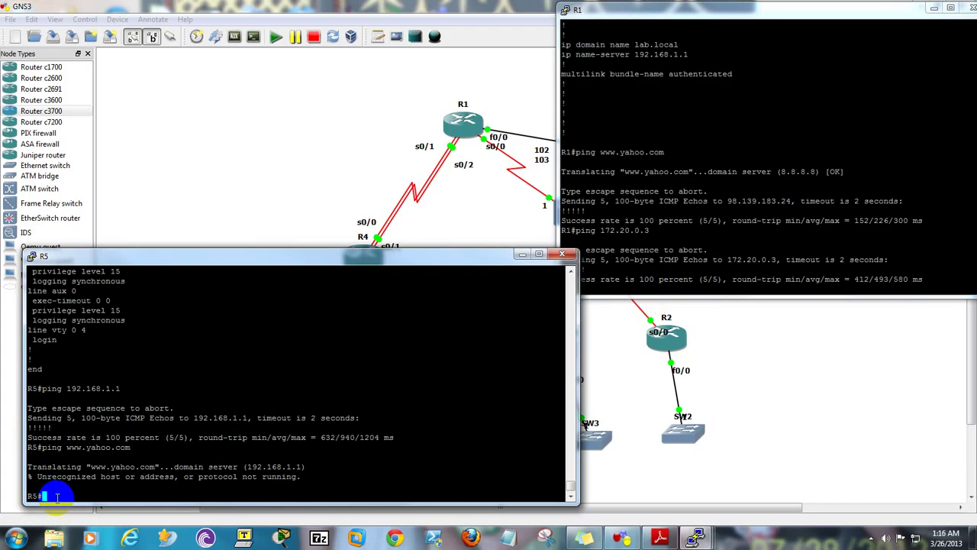
type("sho ip route")
key("Return")
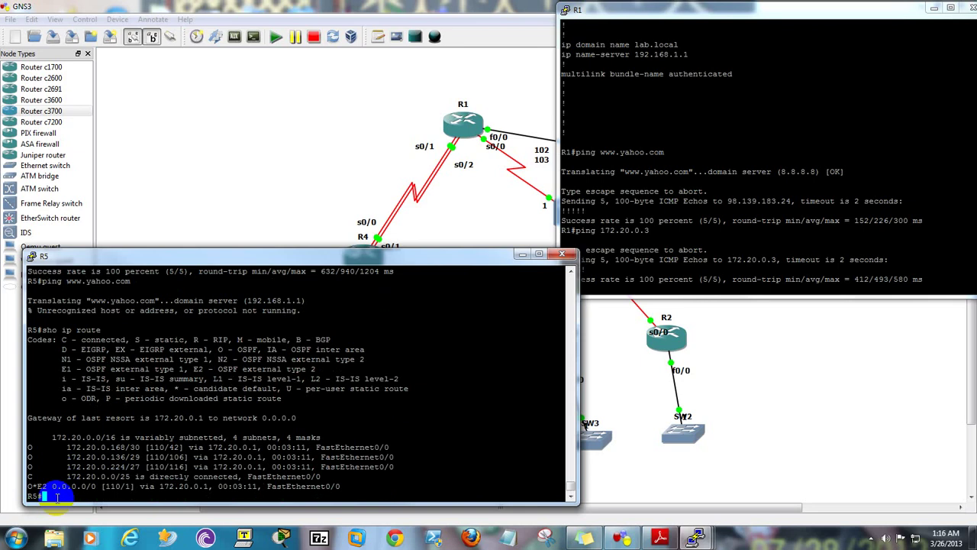
left_click(953, 308)
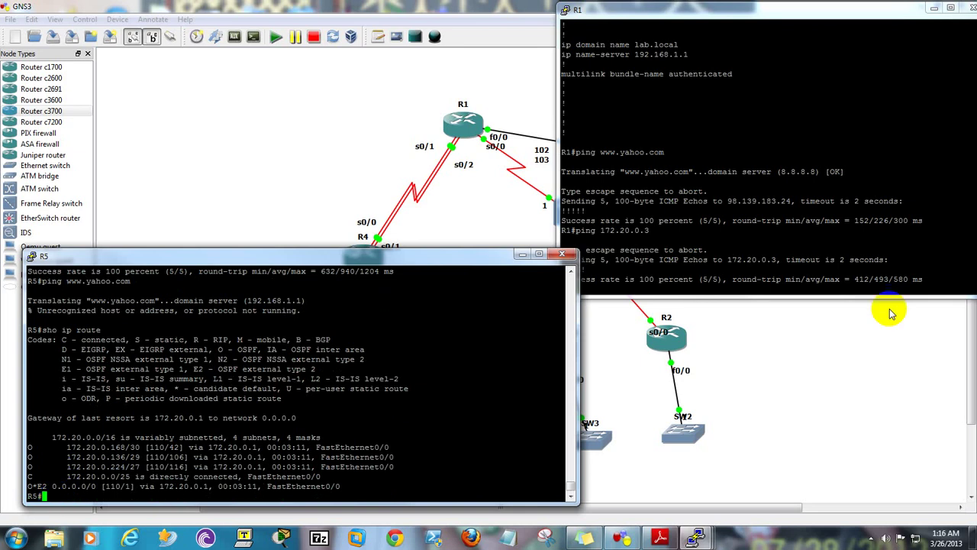